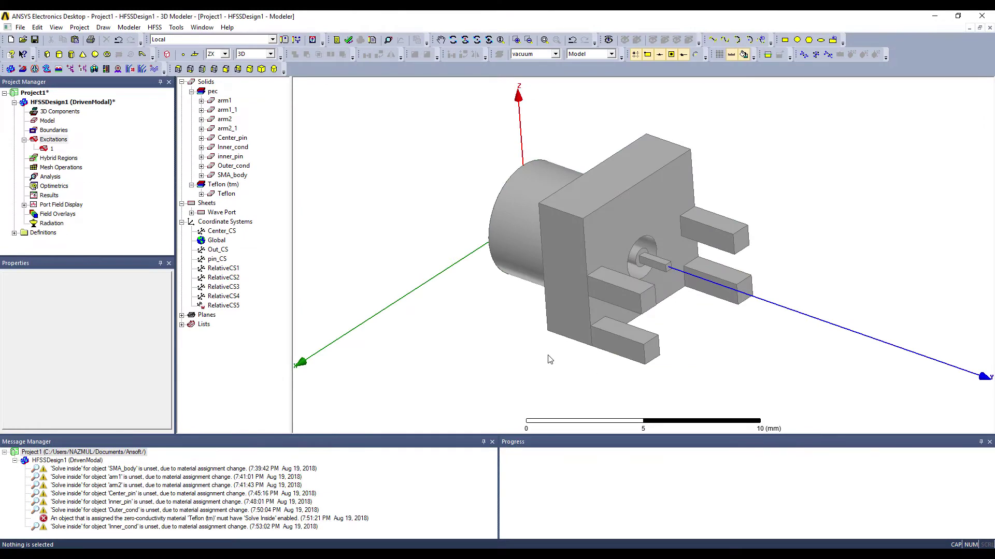
- Make Center_CS the working coordinate system, then select all connector solids and the wave port sheet
{"action": "left_click_drag", "start_coordinate": [527, 354], "coordinate": [499, 336], "text": "alt"}
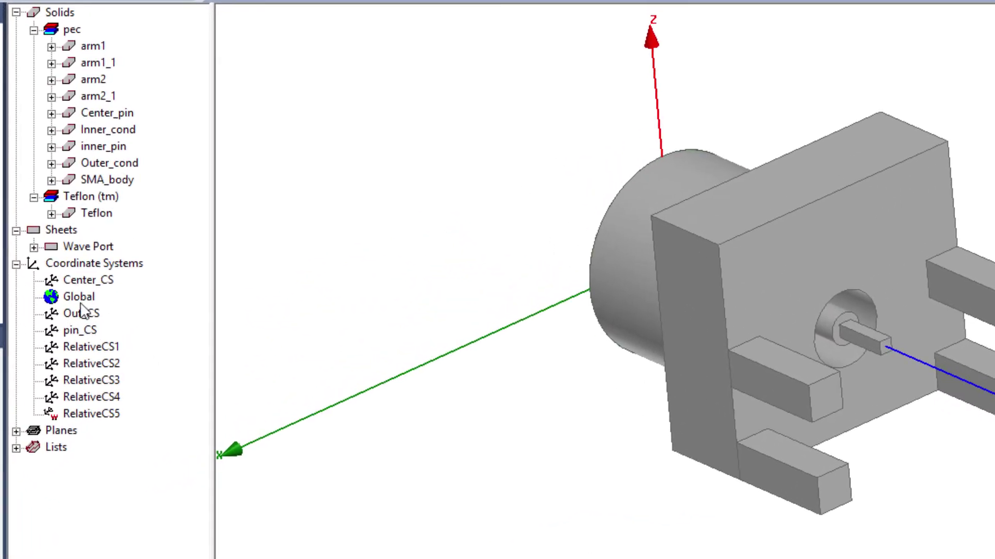
{"action": "left_click", "coordinate": [84, 283]}
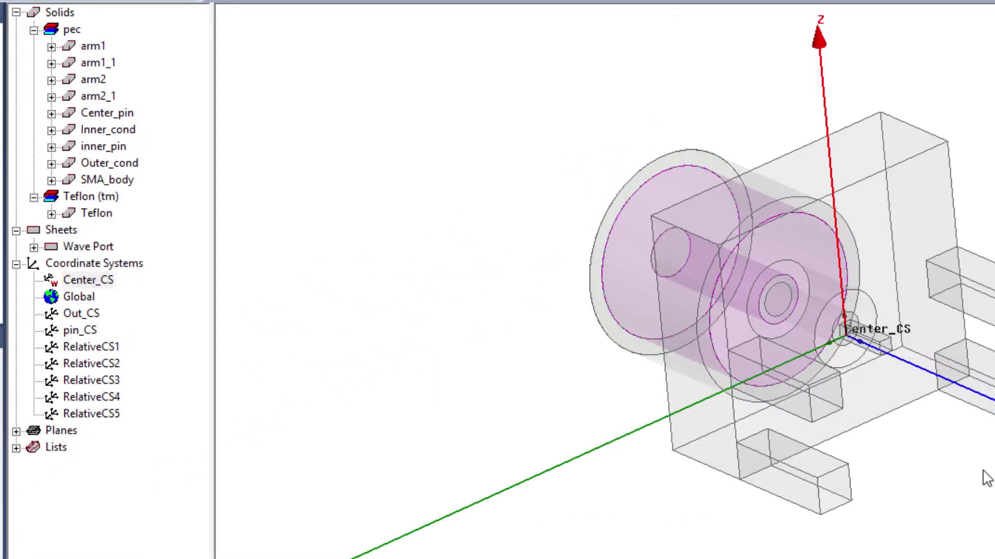
{"action": "left_click_drag", "start_coordinate": [984, 473], "coordinate": [846, 361], "text": "alt"}
{"action": "scroll", "coordinate": [893, 378], "scroll_direction": "up", "scroll_amount": 5}
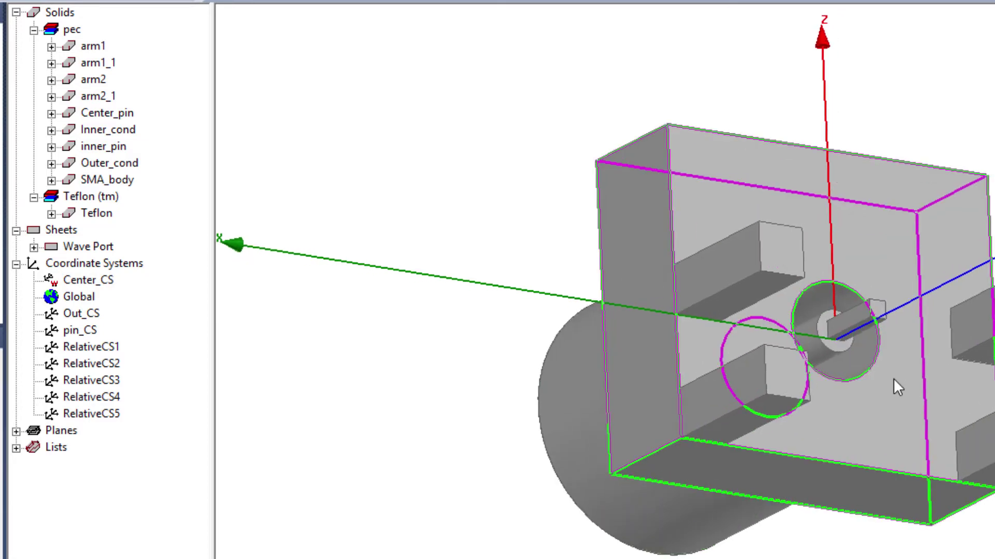
{"action": "left_click_drag", "start_coordinate": [909, 431], "coordinate": [943, 493], "text": "alt"}
{"action": "scroll", "coordinate": [946, 515], "scroll_direction": "down", "scroll_amount": 5}
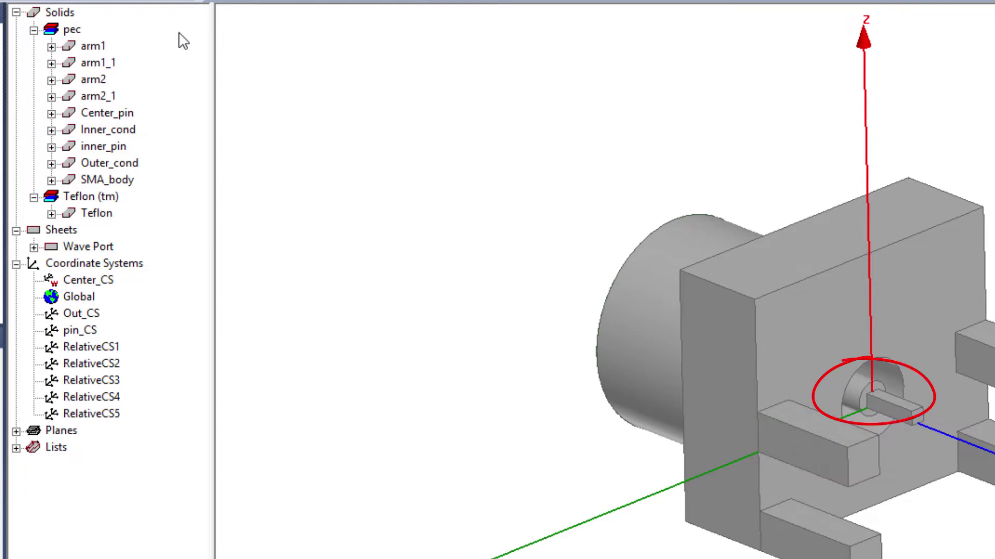
{"action": "mouse_move", "coordinate": [122, 22]}
{"action": "left_mouse_down"}
{"action": "mouse_move", "coordinate": [66, 78]}
{"action": "mouse_move", "coordinate": [50, 248]}
{"action": "left_mouse_up"}
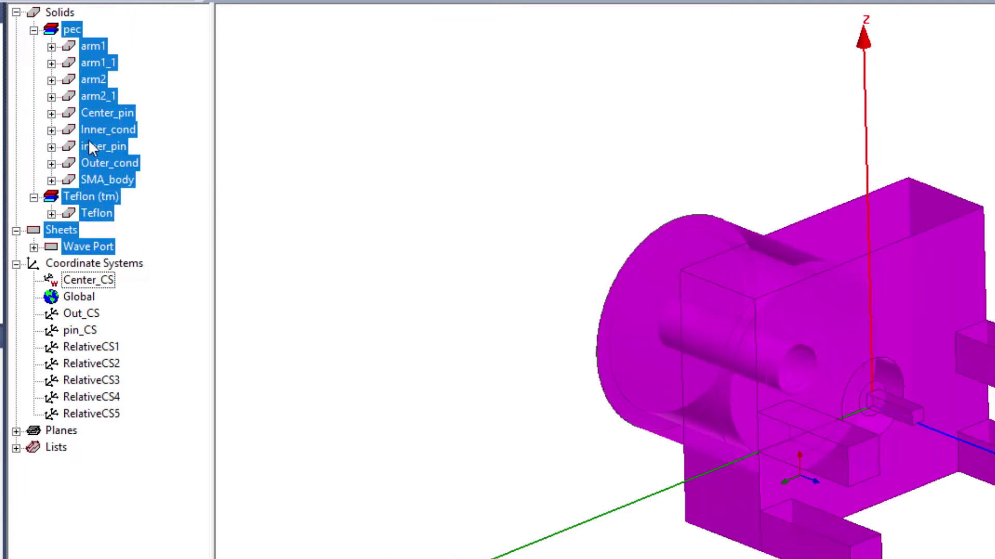
- Create a 3D component named SMA_conn_NM from the selected connector parts
{"action": "right_click", "coordinate": [89, 142]}
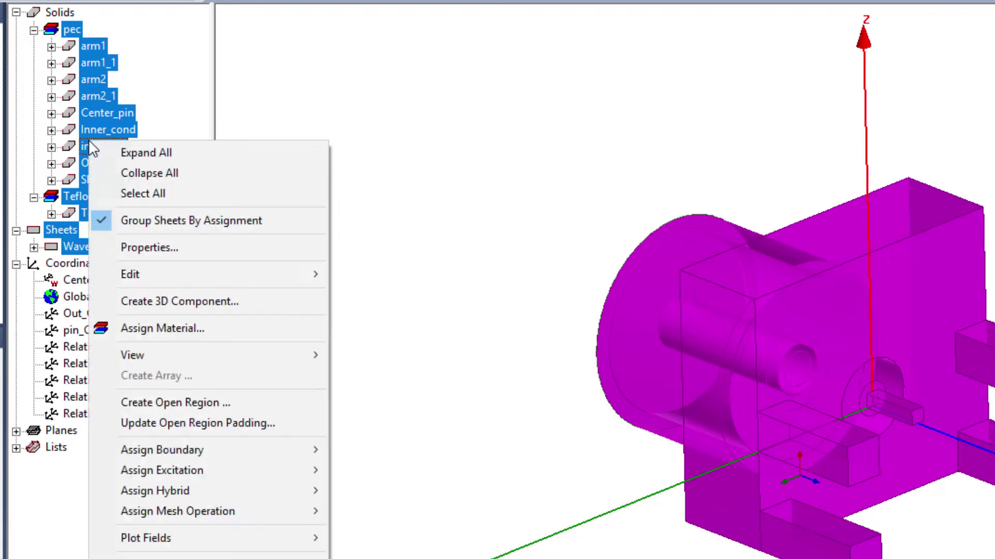
{"action": "left_click", "coordinate": [155, 305]}
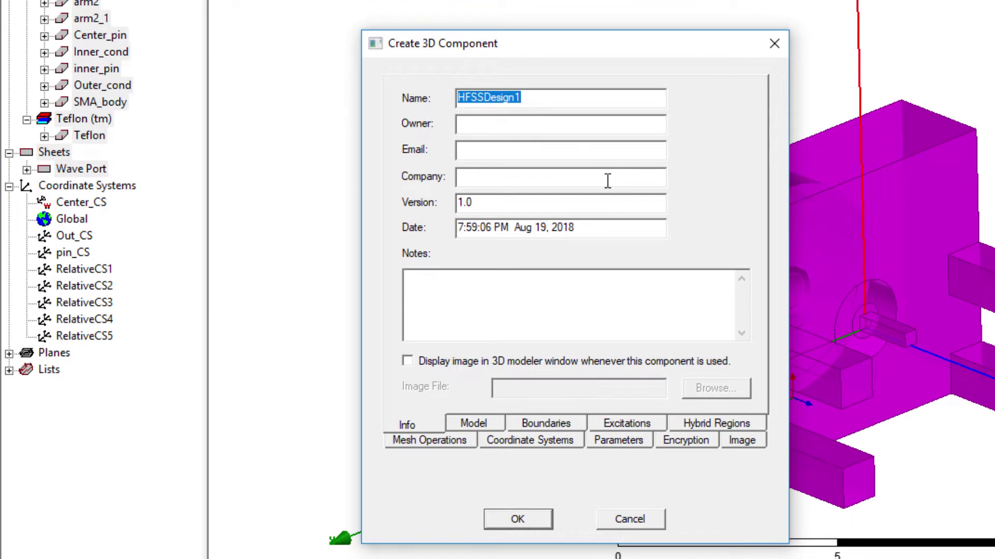
{"action": "type", "text": "SMA_conn_NM"}
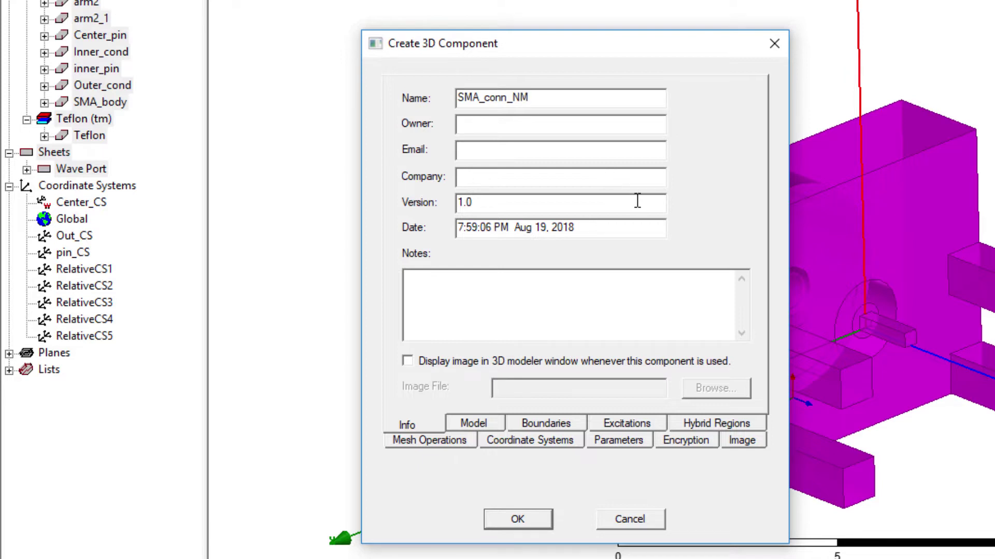
{"action": "left_click", "coordinate": [521, 518]}
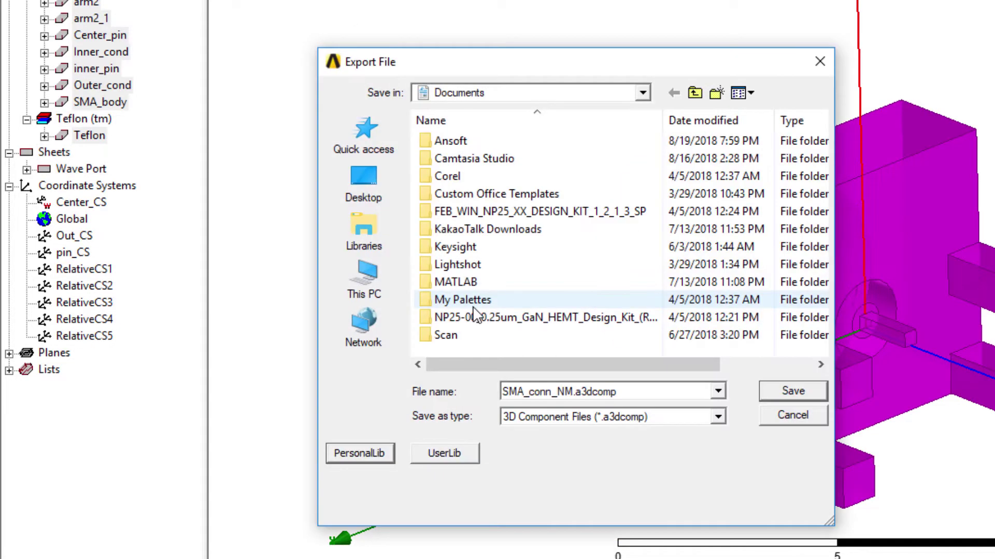
- Save SMA_conn_NM.a3dcomp in the user's home folder
{"action": "left_click", "coordinate": [391, 198]}
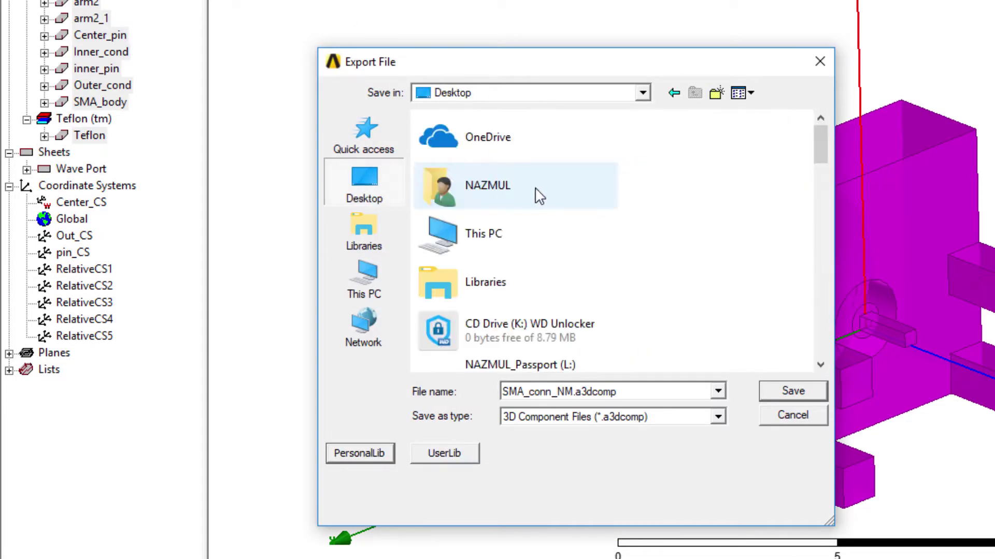
{"action": "double_click", "coordinate": [477, 193]}
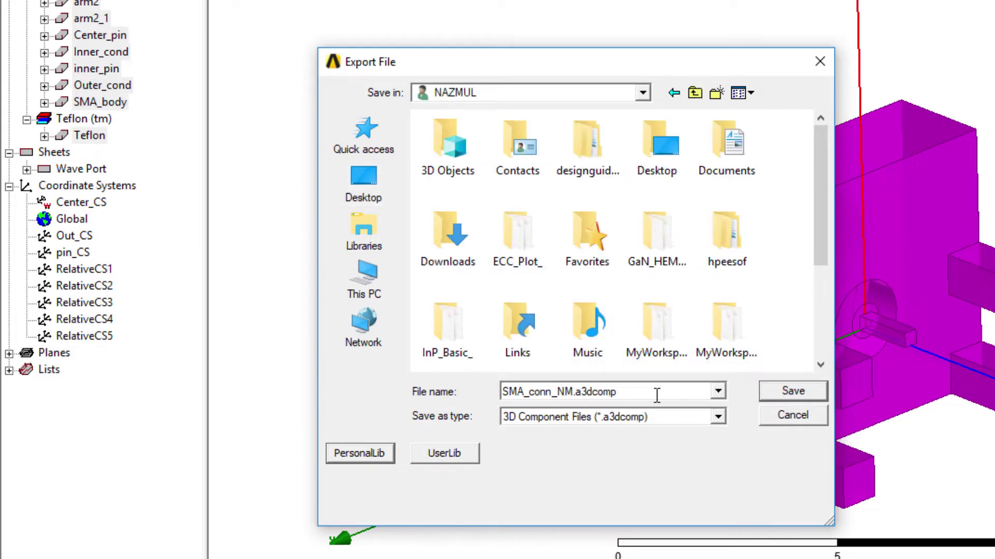
{"action": "left_click", "coordinate": [784, 398]}
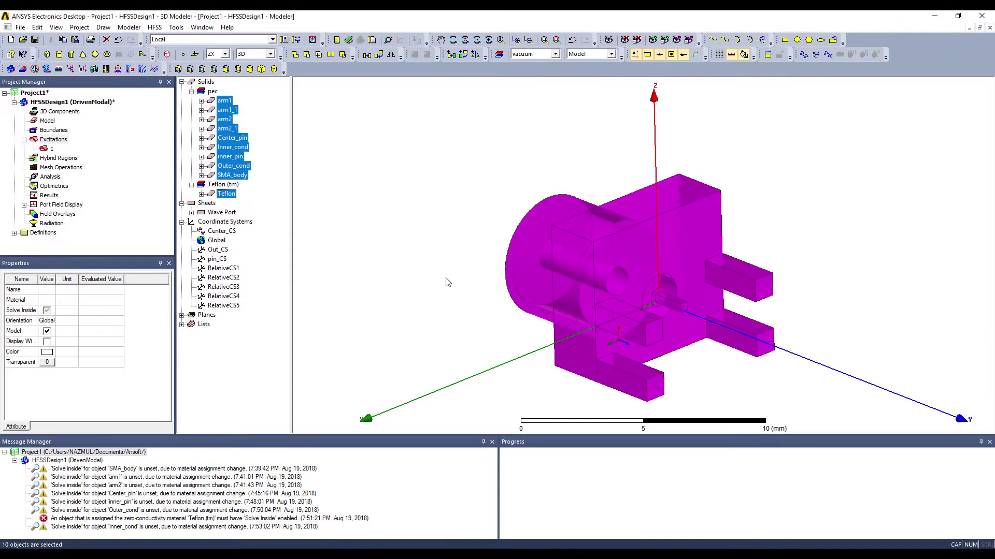
- Add a new HFSS design to the project and rename it SMA_simulation
{"action": "left_click", "coordinate": [447, 282]}
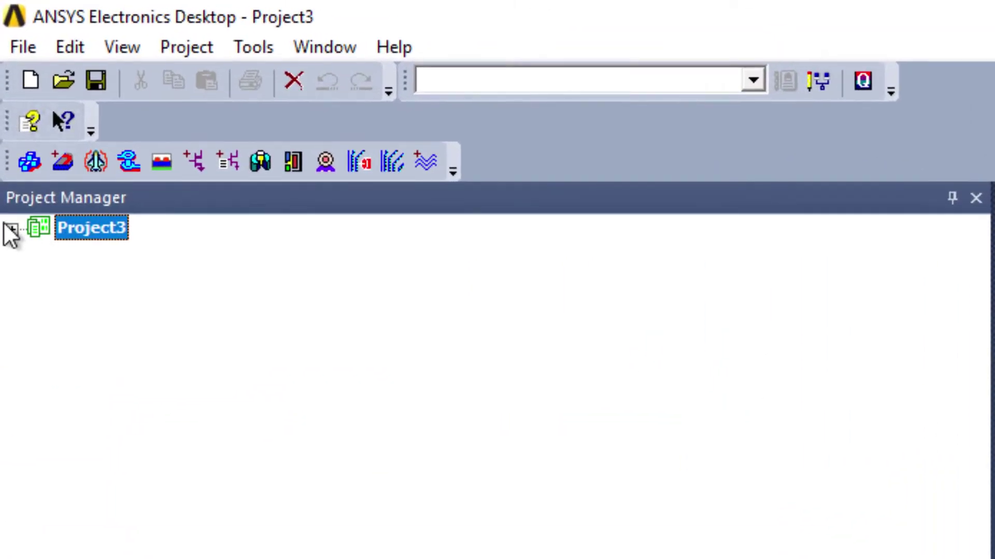
{"action": "left_click", "coordinate": [10, 229]}
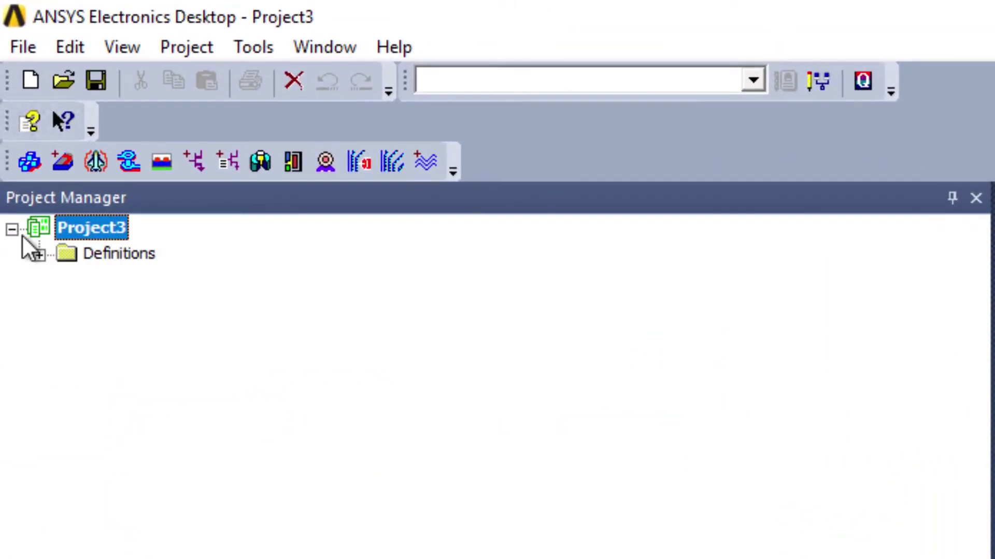
{"action": "left_click", "coordinate": [29, 162]}
{"action": "left_click", "coordinate": [187, 269]}
{"action": "left_click", "coordinate": [39, 255]}
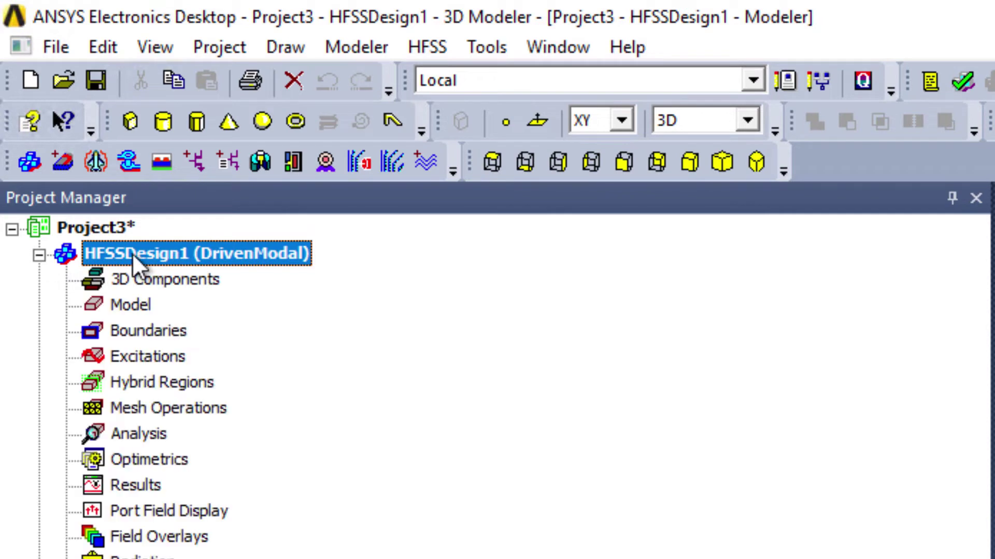
{"action": "left_click", "coordinate": [109, 256]}
{"action": "type", "text": "S"}
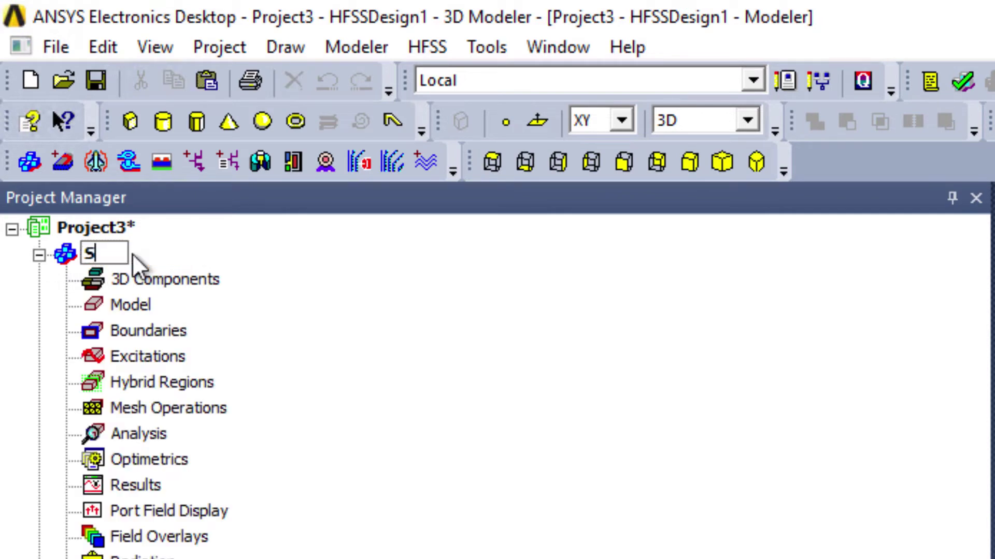
{"action": "type", "text": "MA_simulation"}
{"action": "key", "text": "Return"}
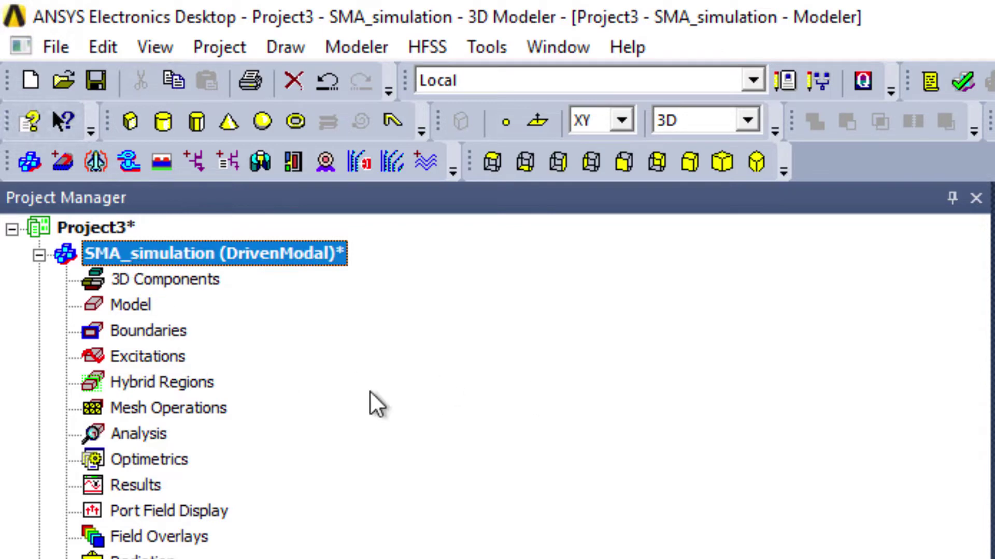
- Insert the SMA_conn_NM 3D component aligned to the Global coordinate system
{"action": "right_click", "coordinate": [189, 283]}
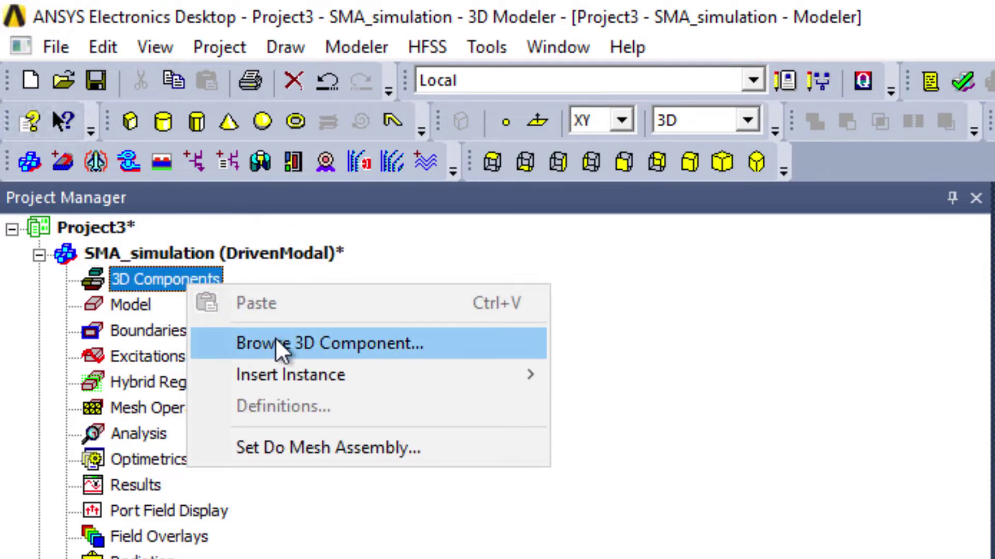
{"action": "left_click", "coordinate": [236, 343]}
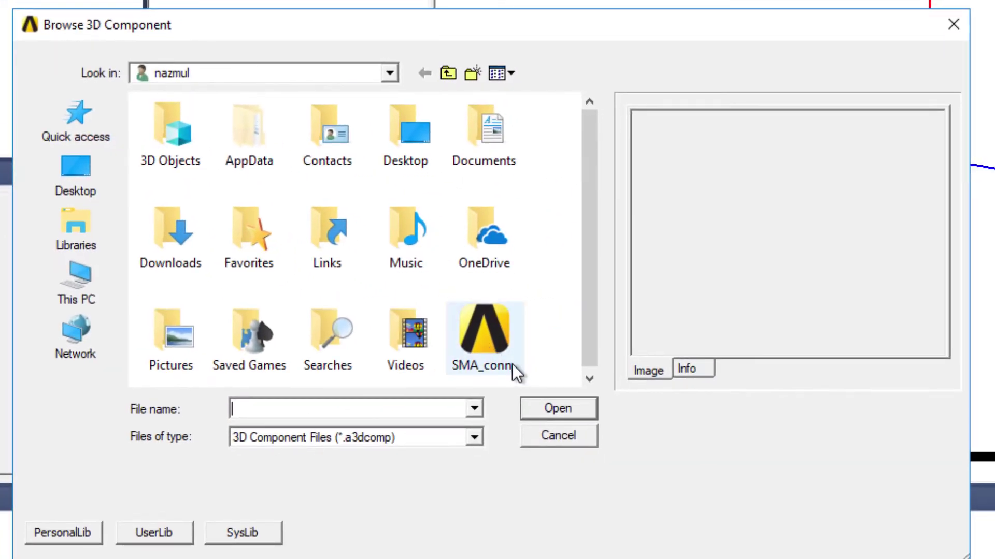
{"action": "left_click", "coordinate": [510, 361]}
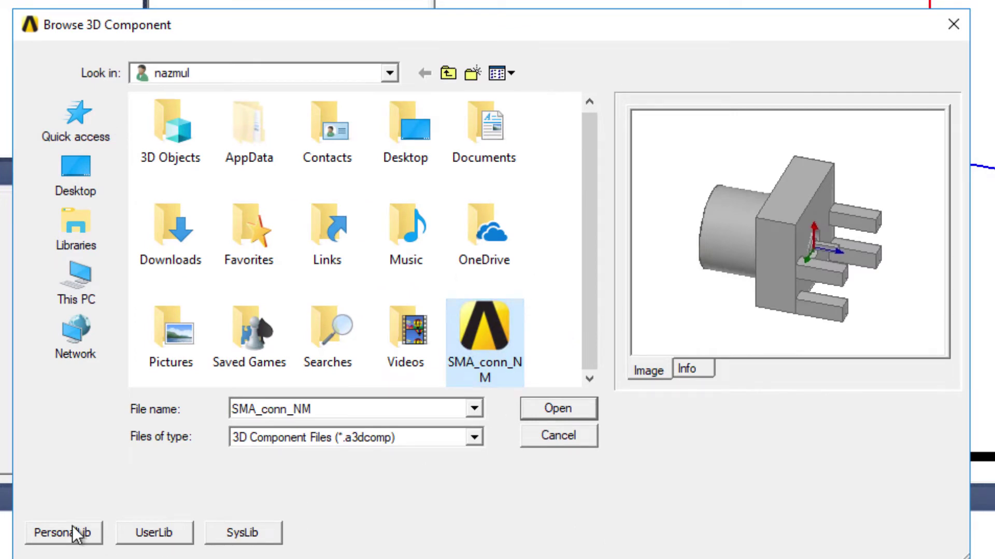
{"action": "left_click", "coordinate": [568, 408]}
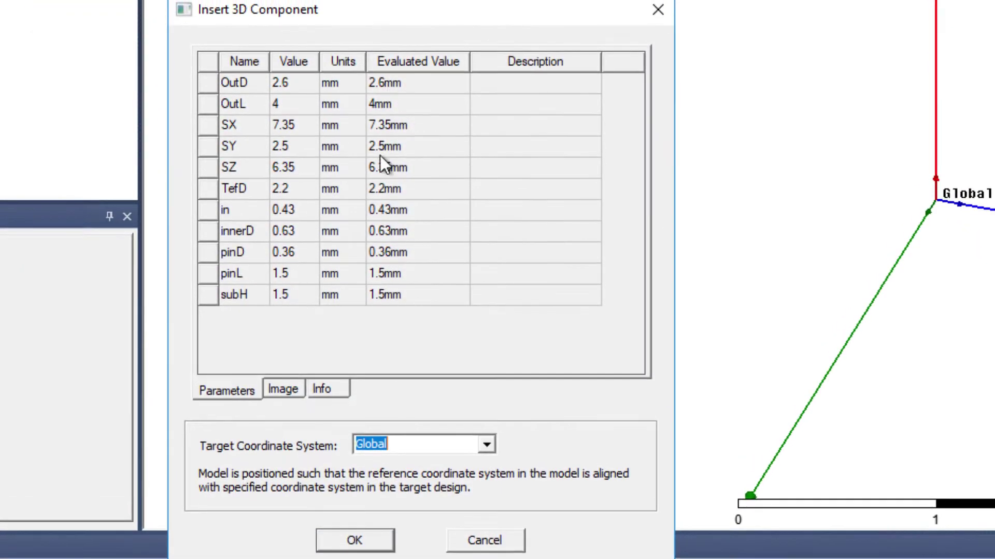
{"action": "left_click", "coordinate": [382, 541]}
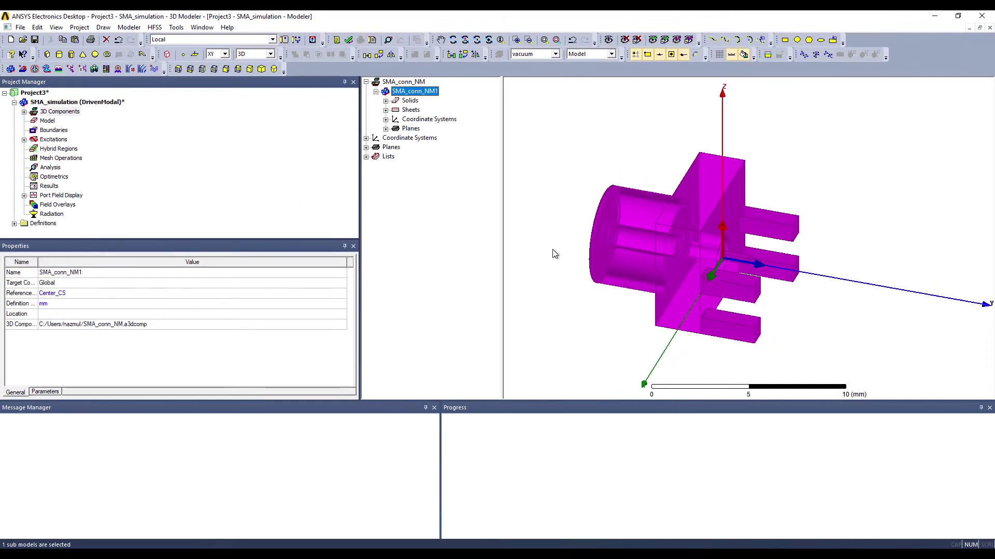
{"action": "left_click", "coordinate": [731, 311]}
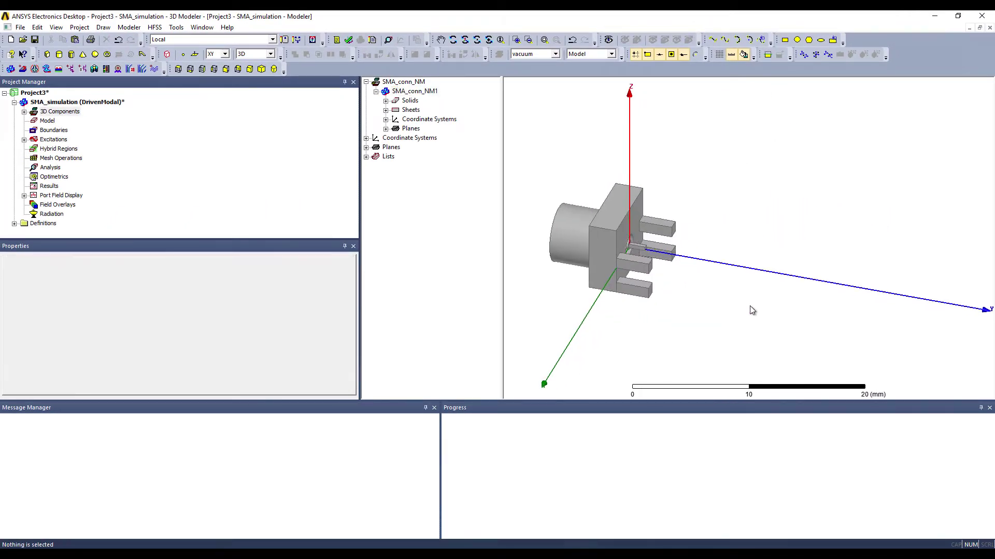
- Draw a box, Box1, beside the connector
{"action": "mouse_move", "coordinate": [697, 302]}
{"action": "left_mouse_down", "text": "alt"}
{"action": "mouse_move", "coordinate": [644, 269]}
{"action": "mouse_move", "coordinate": [673, 304]}
{"action": "mouse_move", "coordinate": [690, 298]}
{"action": "left_mouse_up", "text": "alt"}
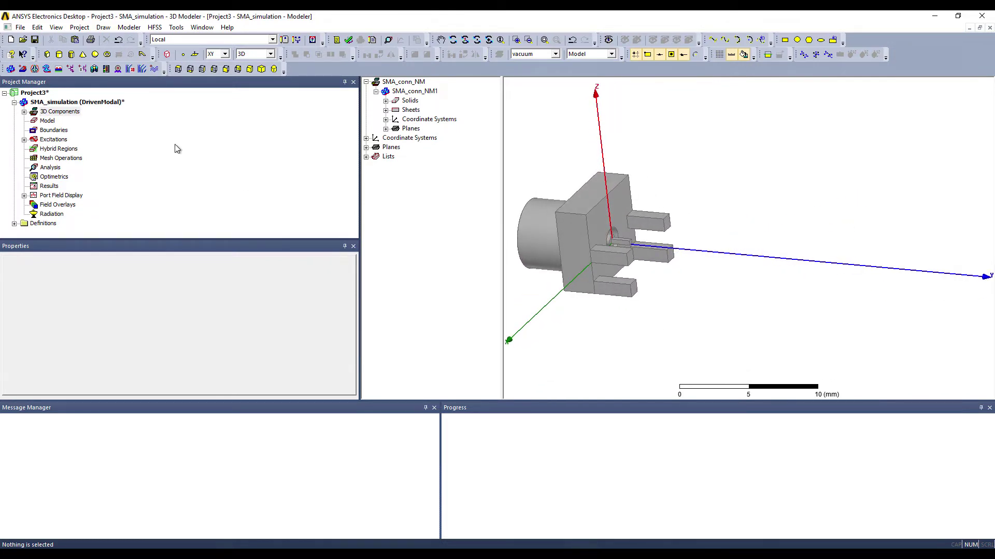
{"action": "left_click", "coordinate": [47, 54]}
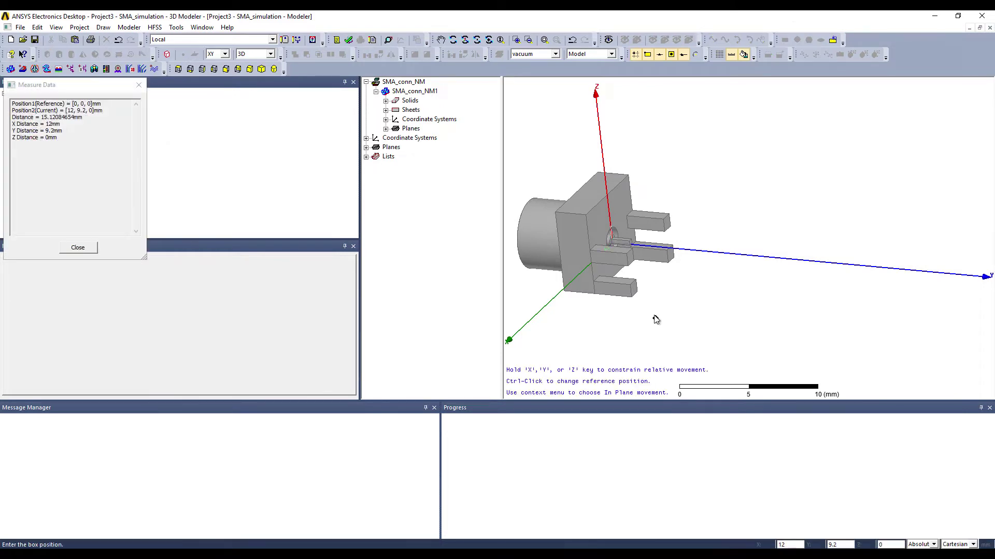
{"action": "left_click", "coordinate": [538, 318]}
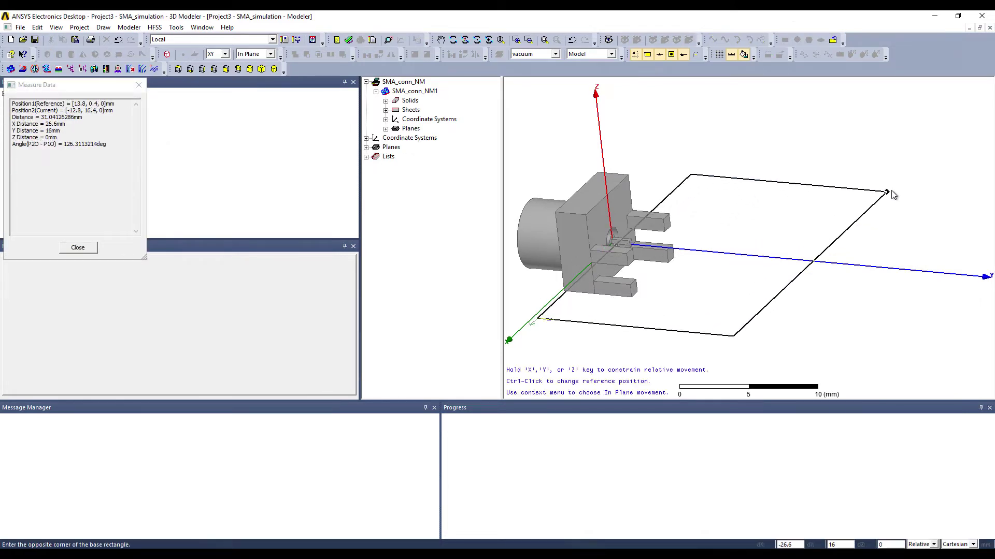
{"action": "left_click", "coordinate": [891, 190]}
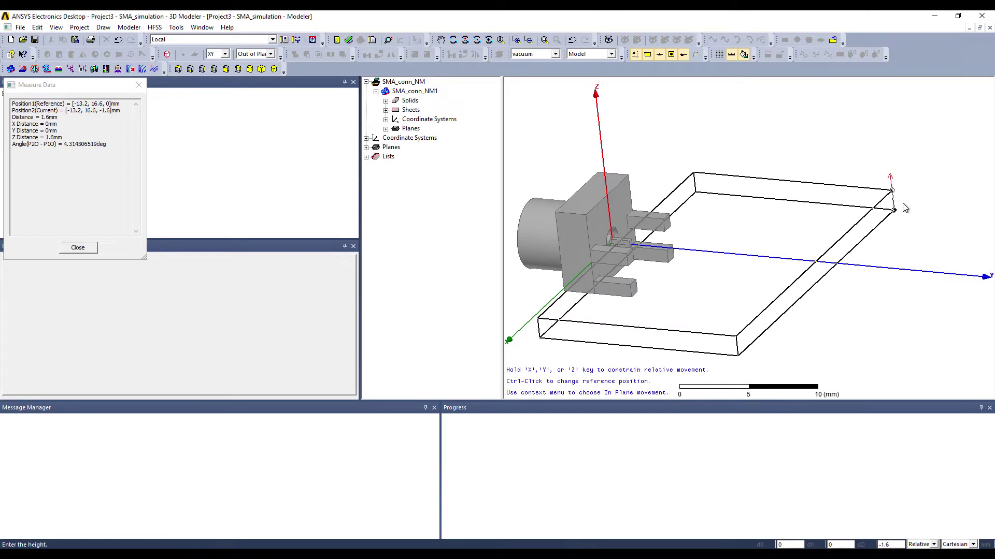
{"action": "left_click", "coordinate": [903, 207]}
- Rename Box1 to substrate and assign it the Taconic RF-30 (tm) material
{"action": "double_click", "coordinate": [409, 156]}
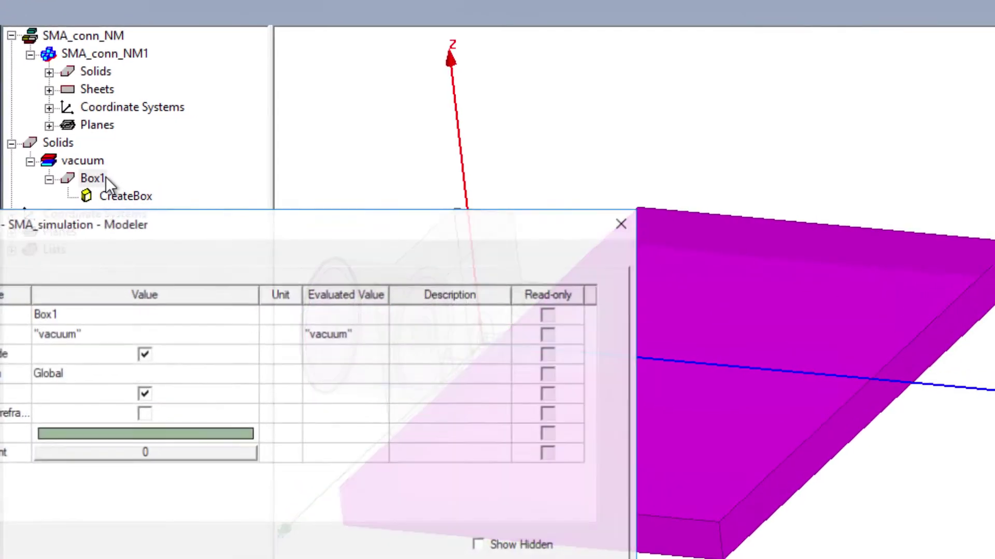
{"action": "left_click", "coordinate": [173, 284]}
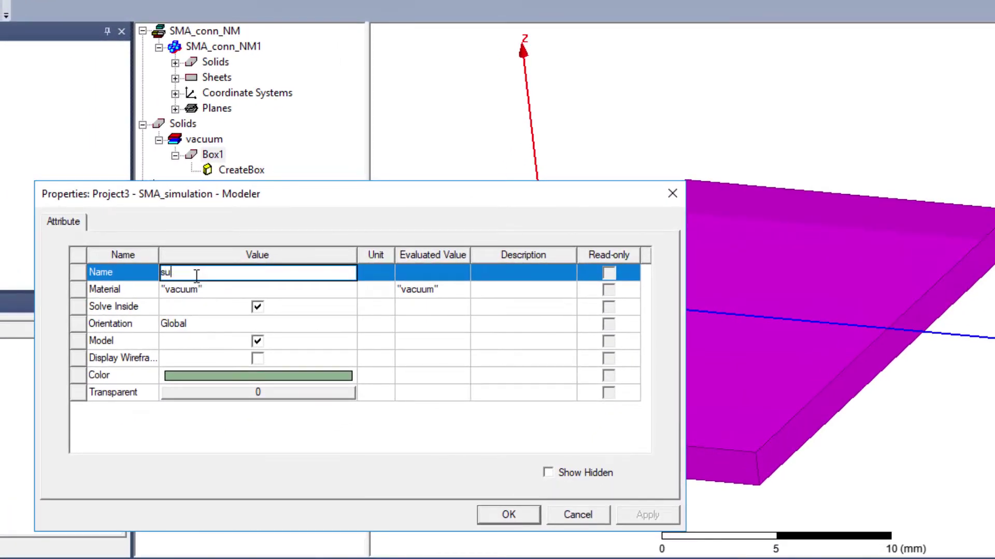
{"action": "left_click", "coordinate": [242, 290]}
{"action": "left_click", "coordinate": [229, 306]}
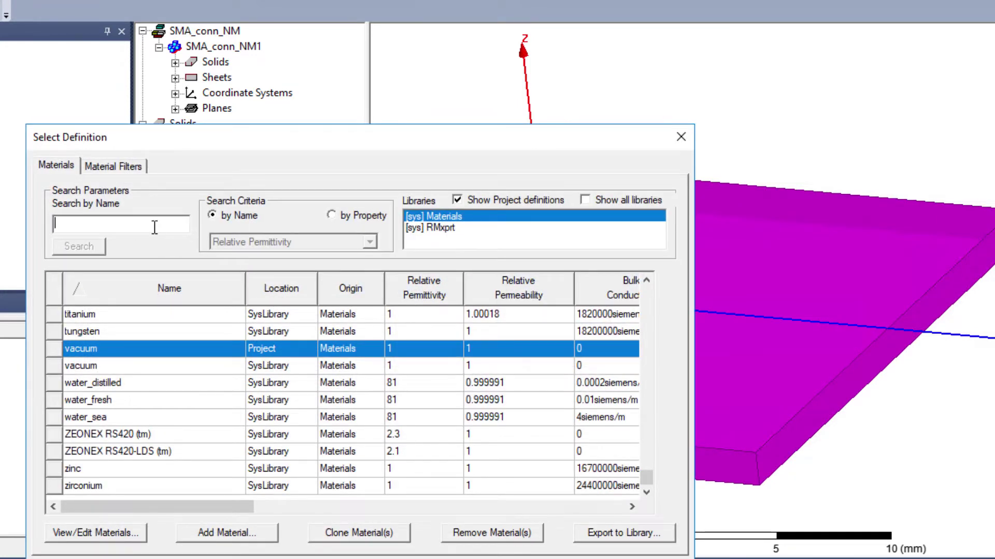
{"action": "type", "text": "Taconi"}
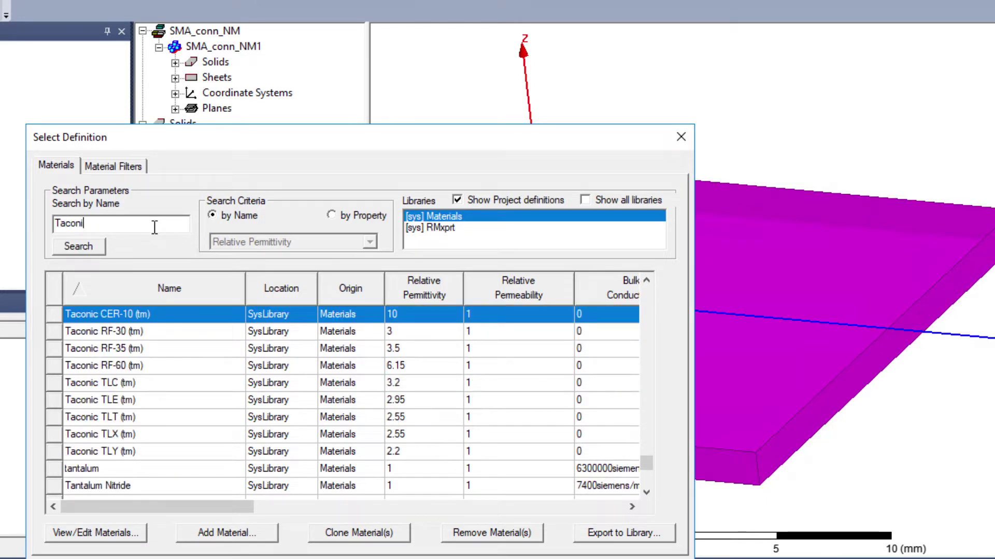
{"action": "left_click", "coordinate": [170, 329]}
{"action": "double_click", "coordinate": [171, 331]}
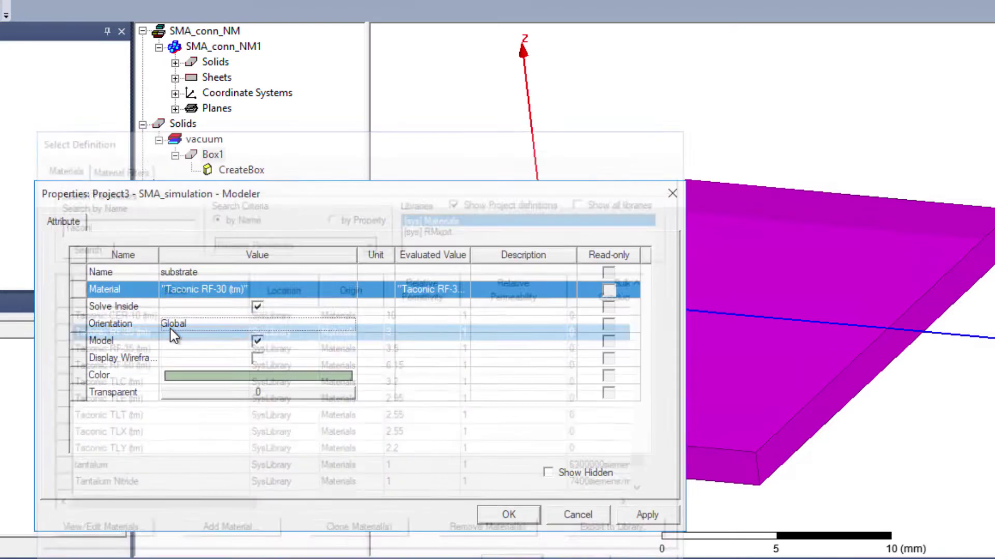
{"action": "left_click", "coordinate": [235, 458]}
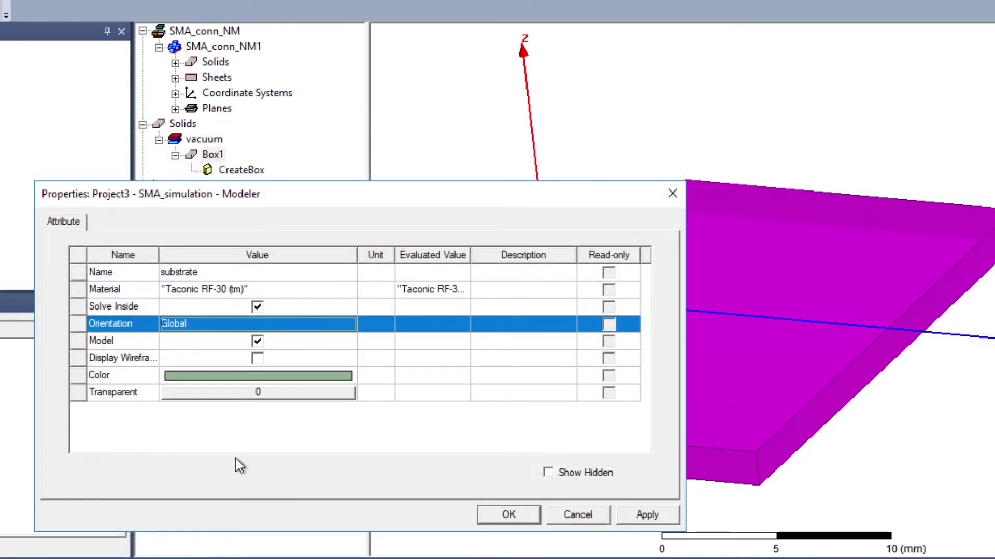
- Colour the substrate purple and apply the property changes
{"action": "left_click", "coordinate": [209, 376]}
{"action": "left_click", "coordinate": [318, 289]}
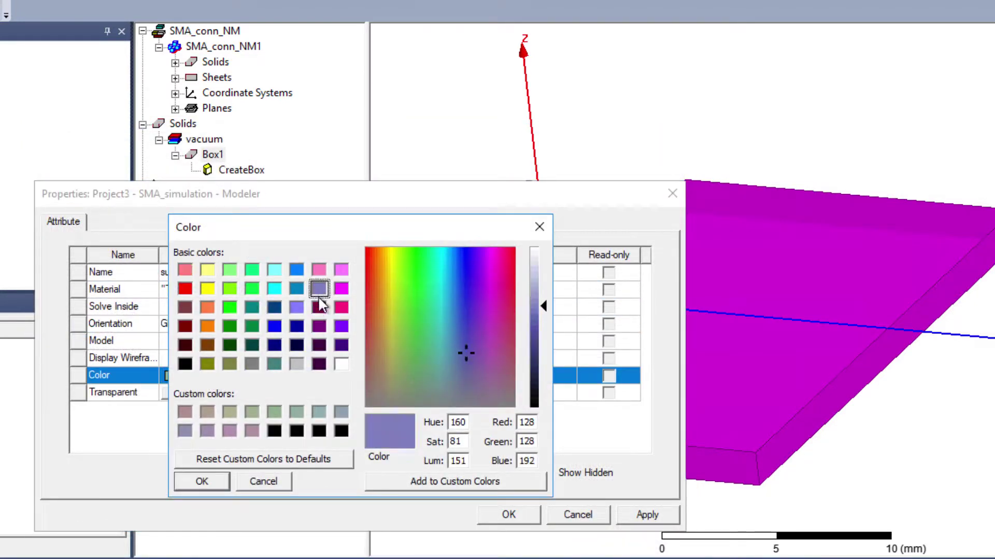
{"action": "left_click", "coordinate": [201, 481]}
{"action": "left_click", "coordinate": [495, 516]}
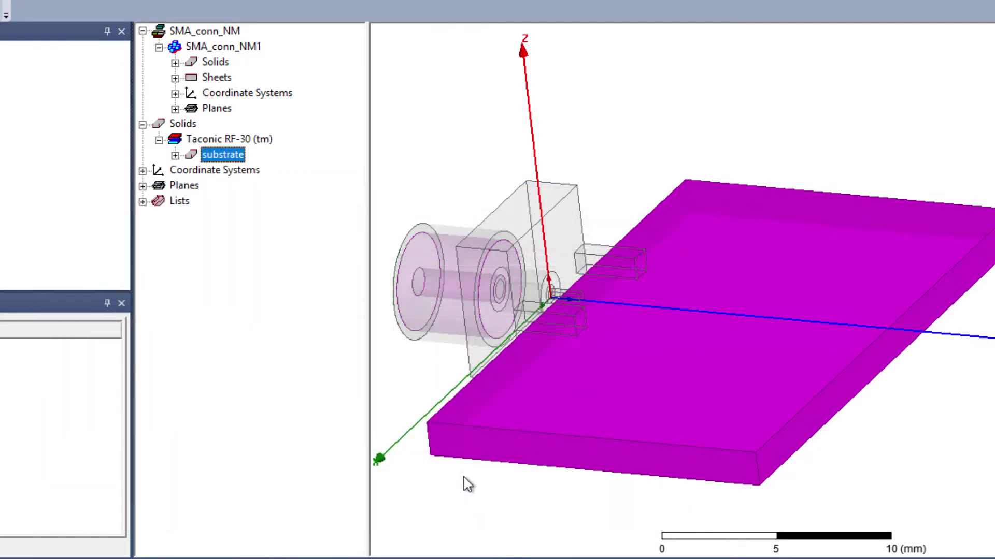
{"action": "left_click", "coordinate": [175, 155]}
- Set the substrate position to -subX/2, 0, 0, defining subX as 20 mm
{"action": "left_click", "coordinate": [233, 174]}
{"action": "double_click", "coordinate": [233, 177]}
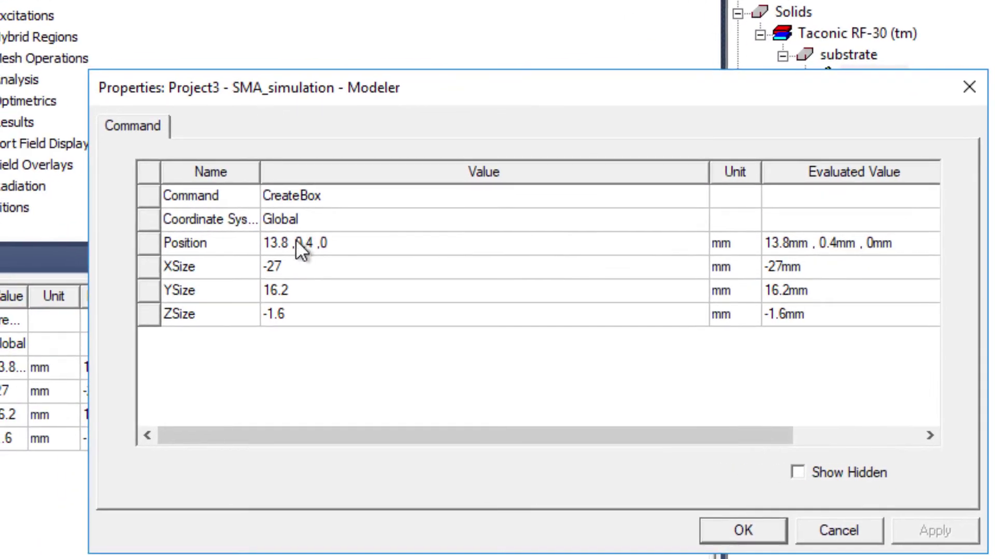
{"action": "left_click", "coordinate": [194, 306]}
{"action": "left_click_drag", "start_coordinate": [289, 243], "coordinate": [215, 244]}
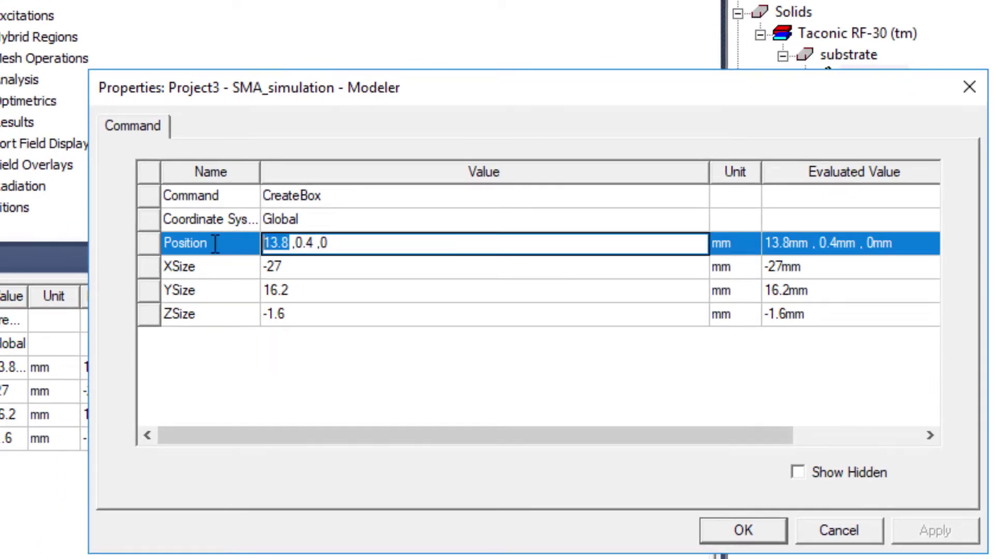
{"action": "type", "text": "subX"}
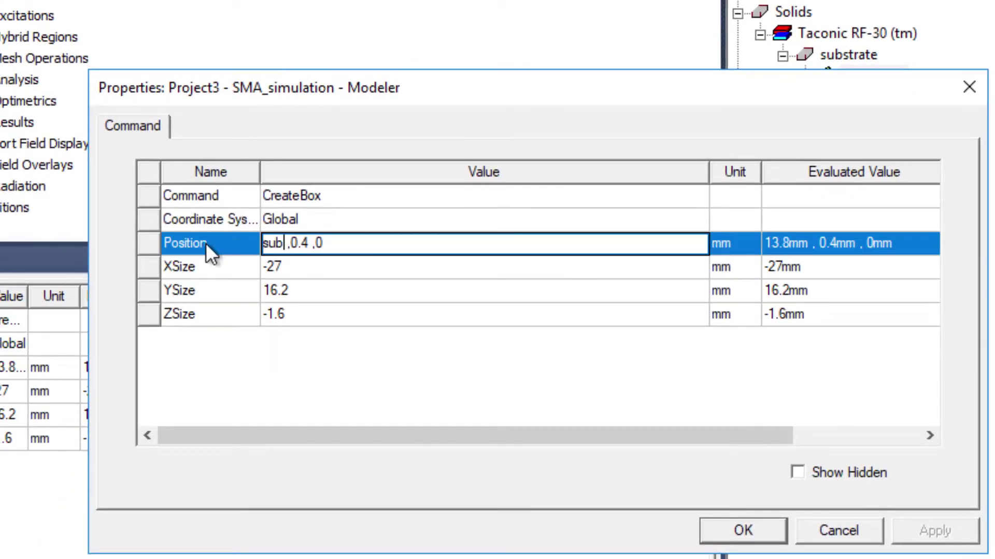
{"action": "type", "text": "/2"}
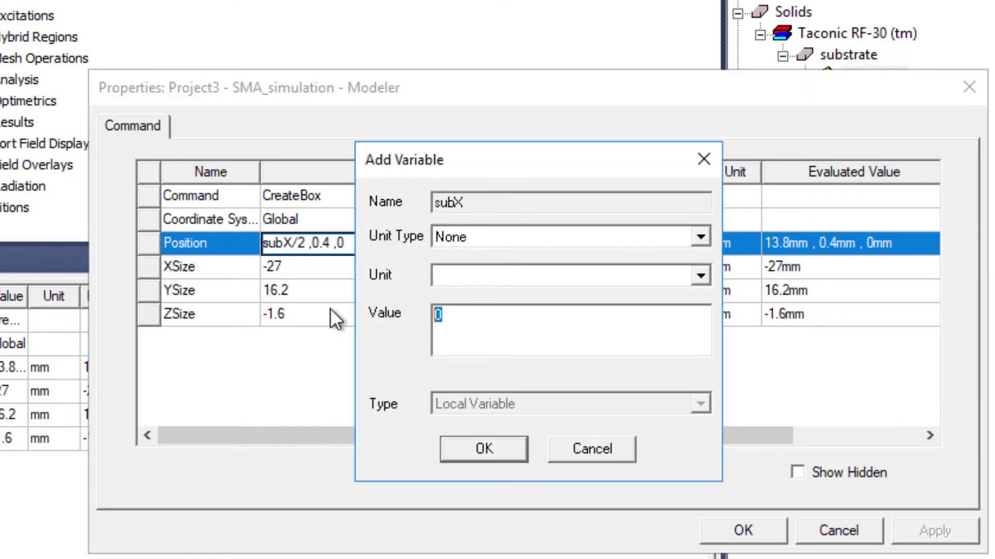
{"action": "type", "text": "20mm"}
{"action": "left_click", "coordinate": [483, 449]}
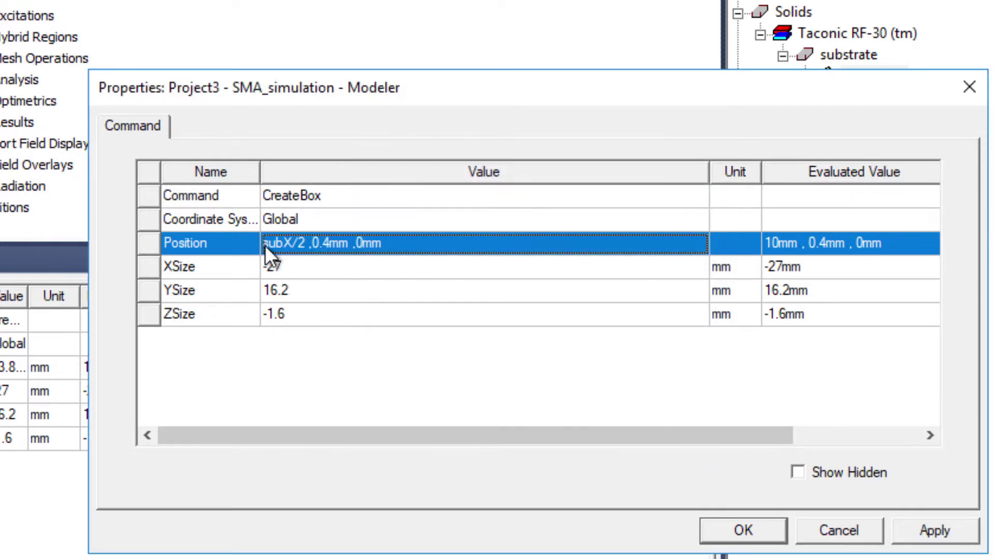
{"action": "type", "text": "-"}
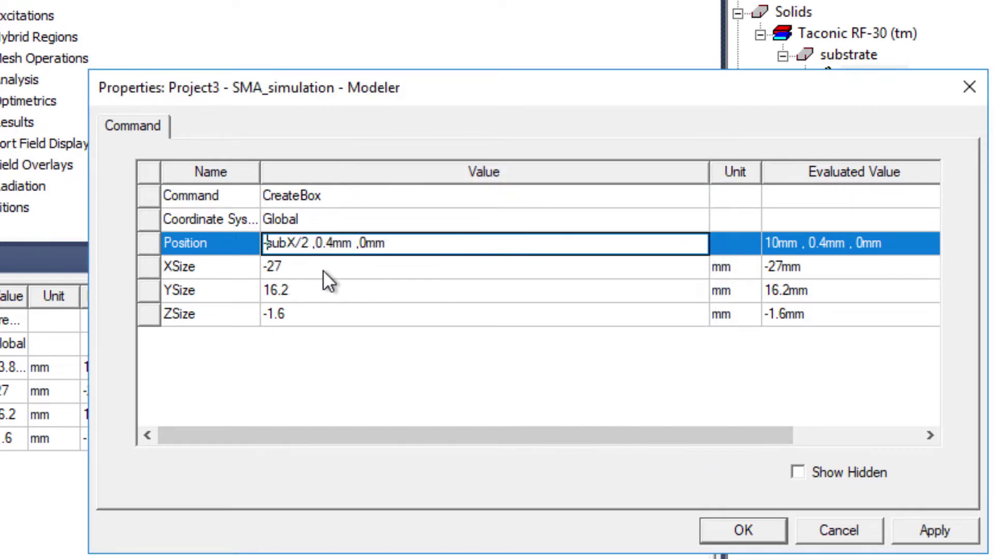
{"action": "left_click_drag", "start_coordinate": [347, 243], "coordinate": [319, 261]}
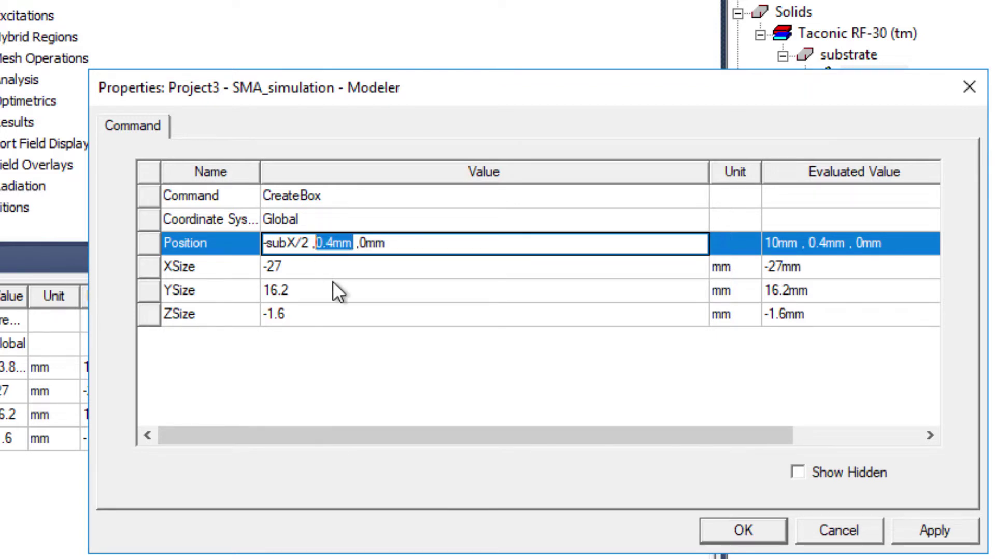
{"action": "type", "text": "0"}
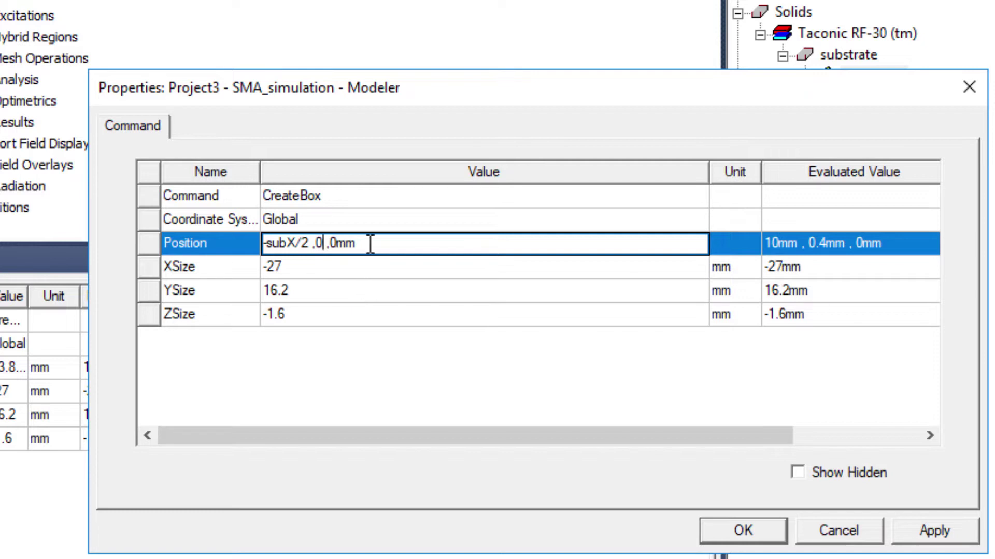
{"action": "left_click", "coordinate": [286, 268]}
- Set XSize to subX and YSize to subY, defining subY as 30 mm
{"action": "left_click_drag", "start_coordinate": [297, 266], "coordinate": [255, 289]}
{"action": "type", "text": "subX"}
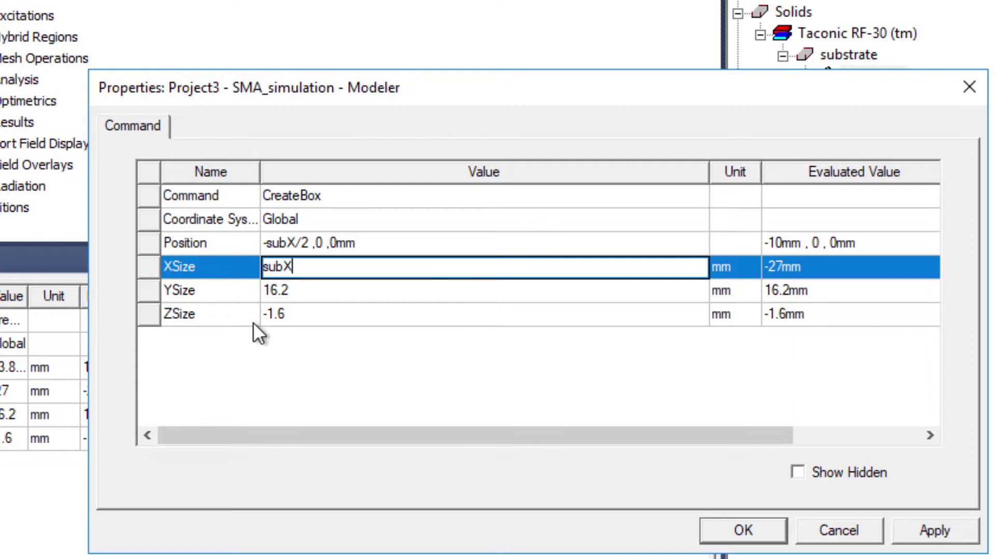
{"action": "left_click", "coordinate": [311, 290]}
{"action": "type", "text": "subY"}
{"action": "key", "text": "Return"}
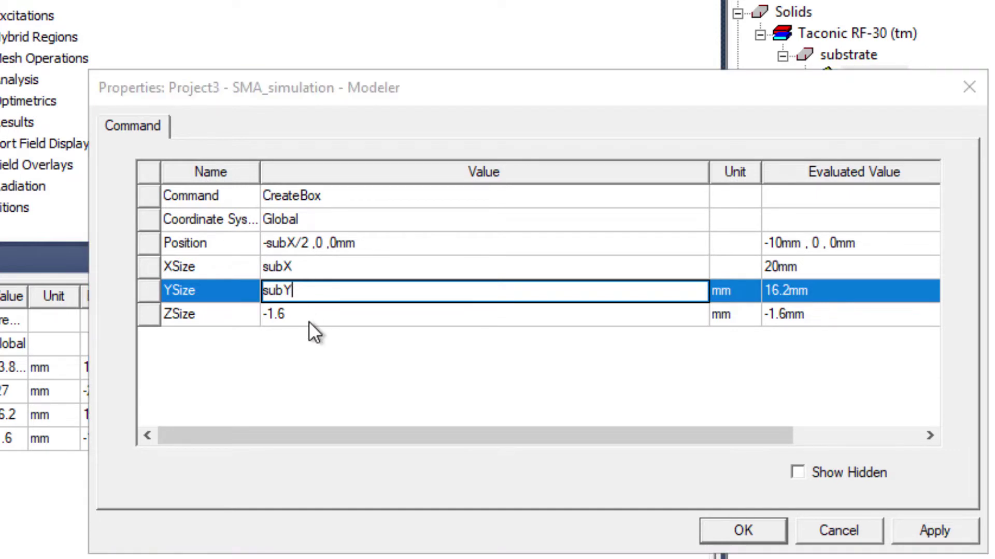
{"action": "type", "text": "30"}
{"action": "left_click", "coordinate": [482, 448]}
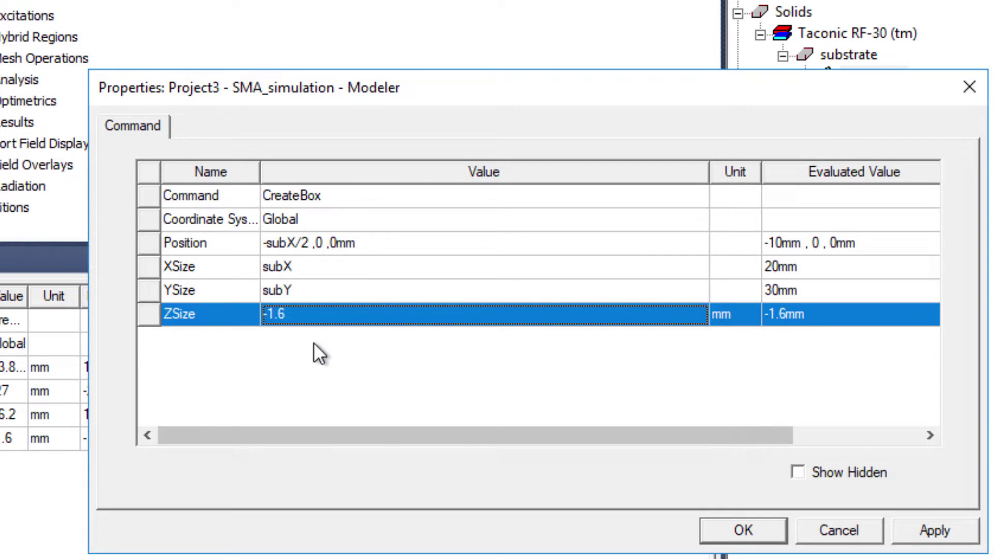
- Set ZSize to -subH with subH = 1.5 mm and apply the dimensions
{"action": "left_click", "coordinate": [292, 318]}
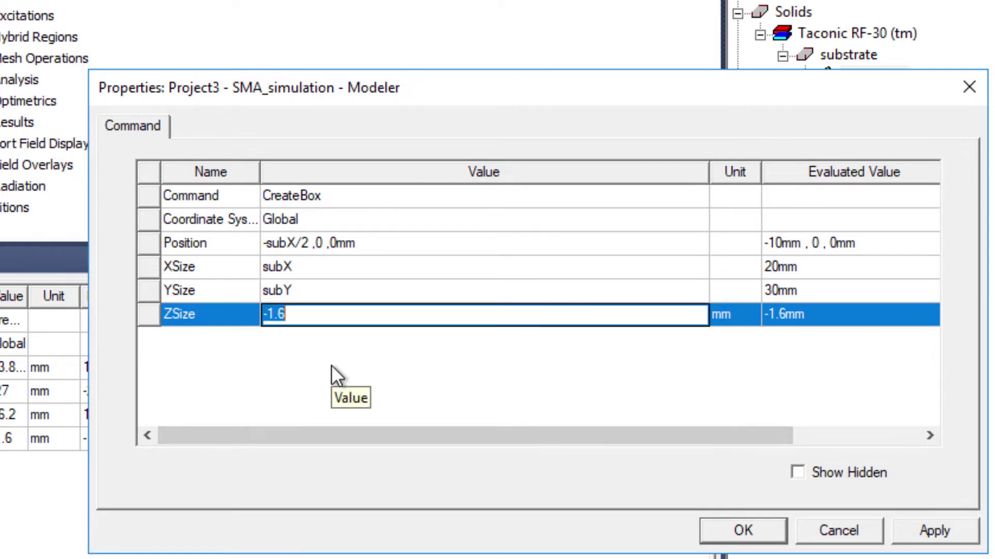
{"action": "type", "text": "-"}
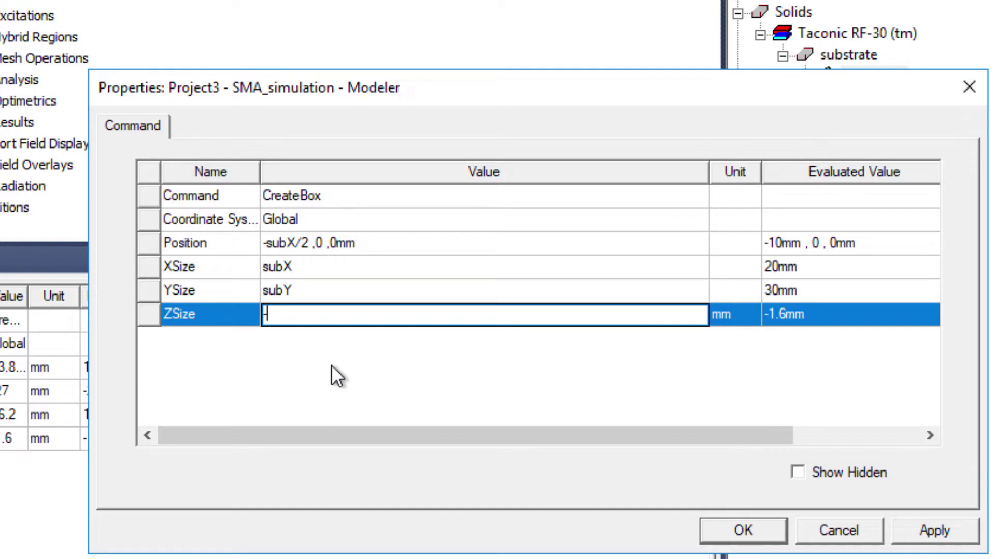
{"action": "type", "text": "subH"}
{"action": "key", "text": "Return"}
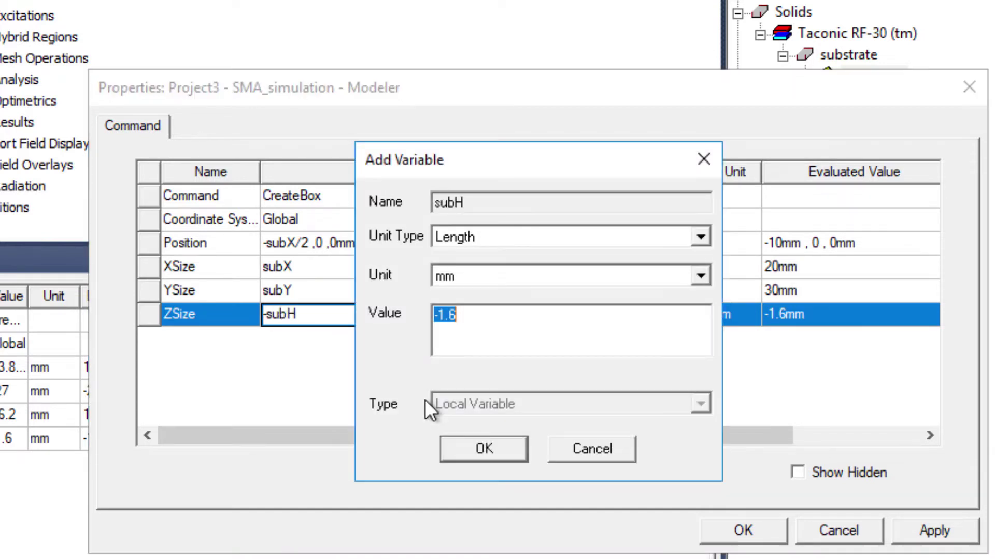
{"action": "type", "text": "1.5"}
{"action": "left_click", "coordinate": [456, 451]}
{"action": "left_click", "coordinate": [746, 531]}
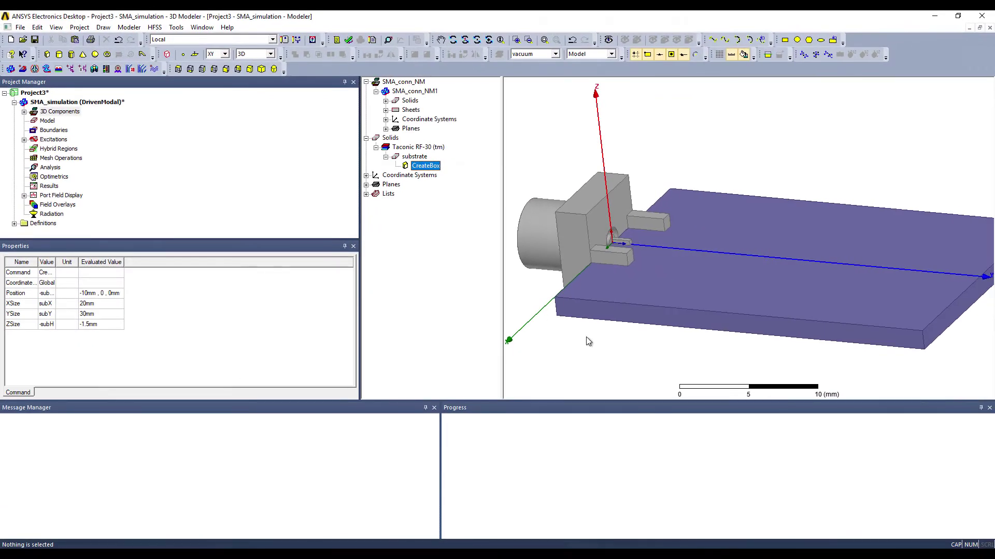
- Draw a rectangle spanning the substrate face
{"action": "left_click_drag", "start_coordinate": [580, 297], "coordinate": [638, 337], "text": "alt"}
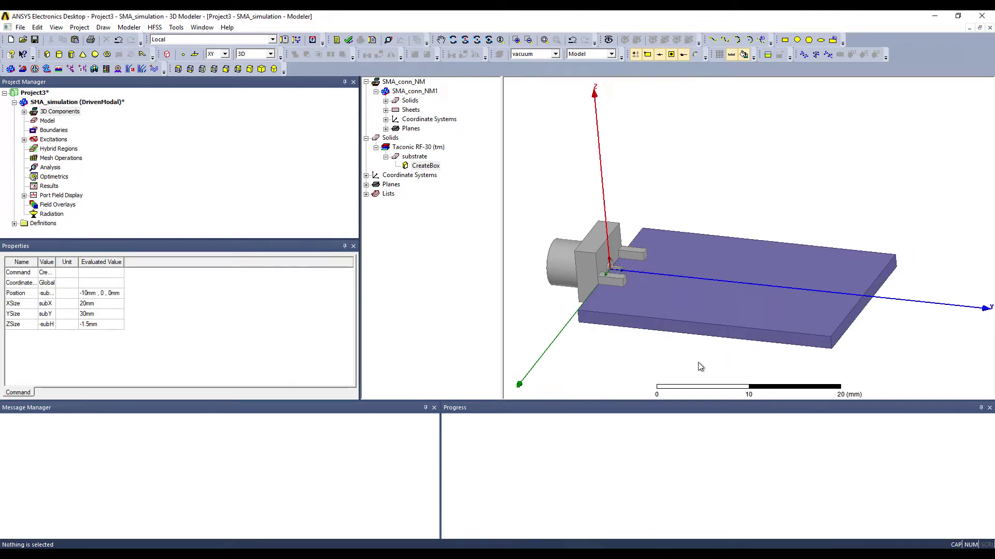
{"action": "scroll", "coordinate": [700, 367], "scroll_direction": "up", "scroll_amount": 2}
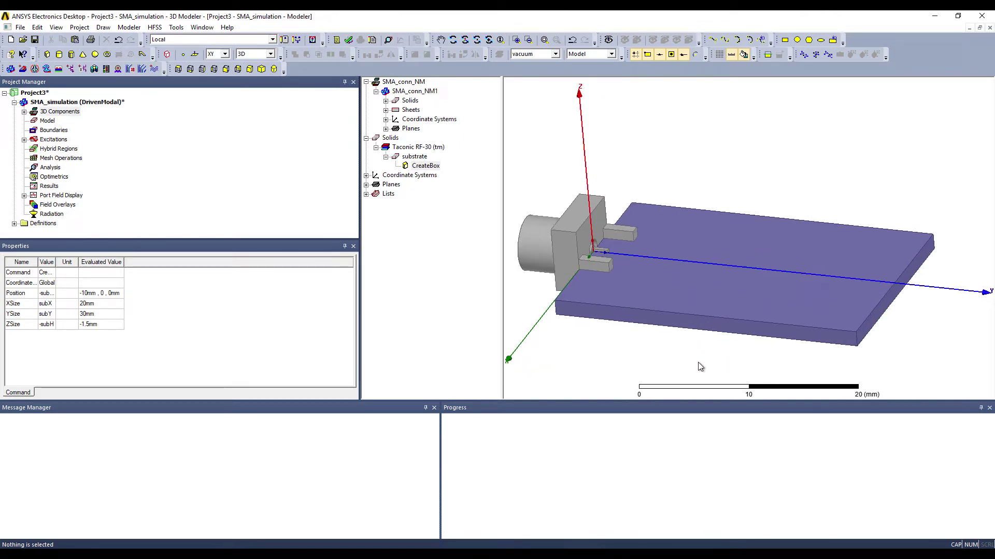
{"action": "left_click_drag", "start_coordinate": [698, 362], "coordinate": [653, 321], "text": "alt"}
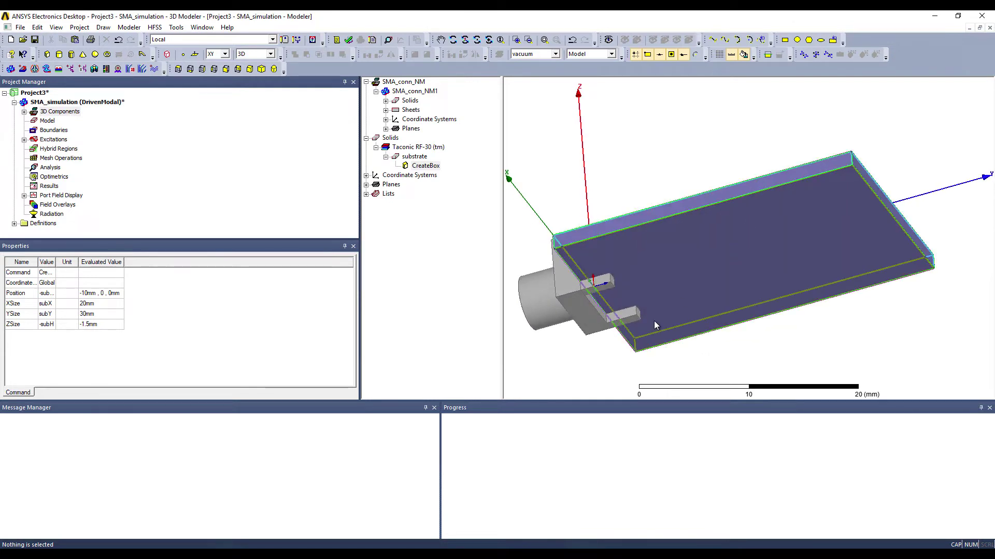
{"action": "right_click", "coordinate": [812, 84]}
{"action": "left_click", "coordinate": [824, 98]}
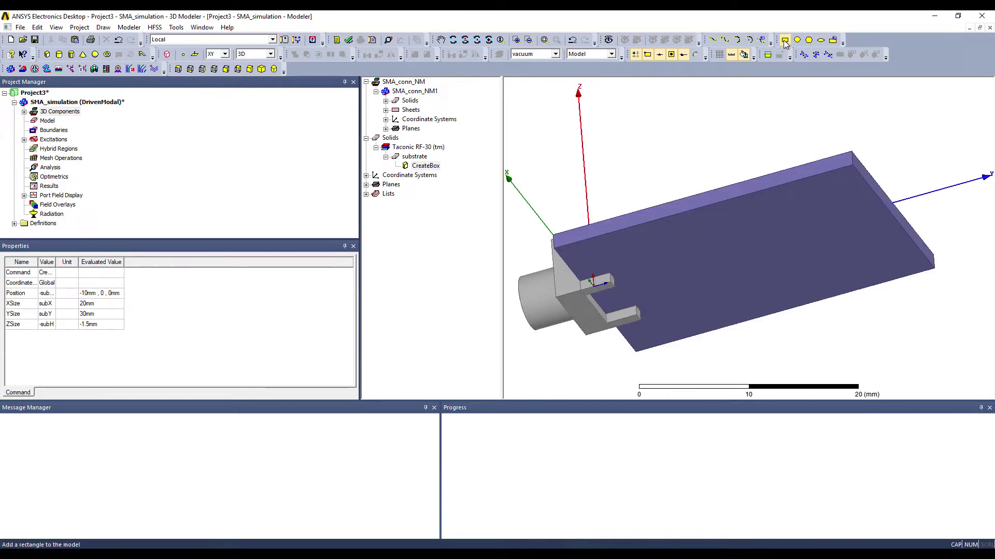
{"action": "left_click", "coordinate": [934, 268]}
{"action": "left_click", "coordinate": [557, 247]}
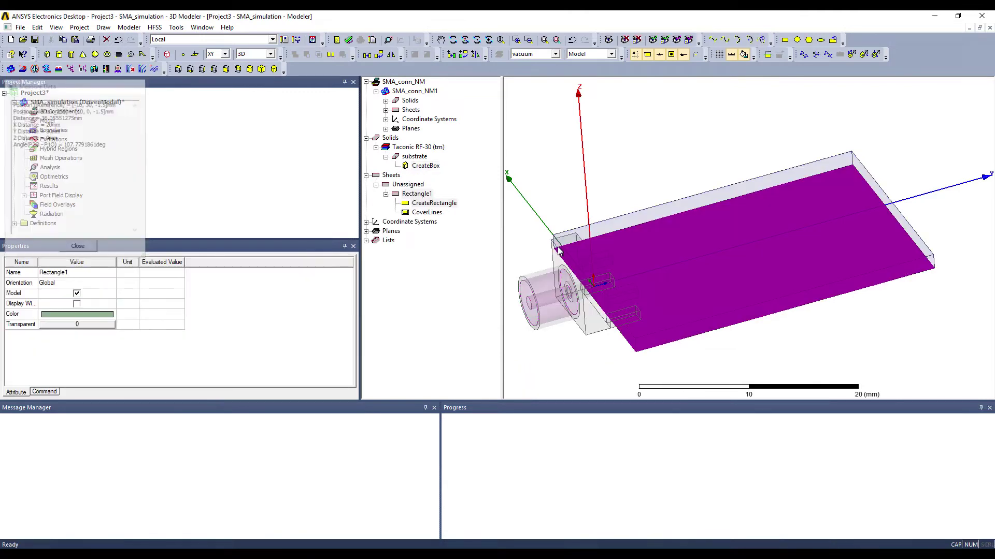
- Name the rectangle Ground, give it a colour, and close its properties
{"action": "double_click", "coordinate": [417, 194]}
{"action": "left_click", "coordinate": [205, 219]}
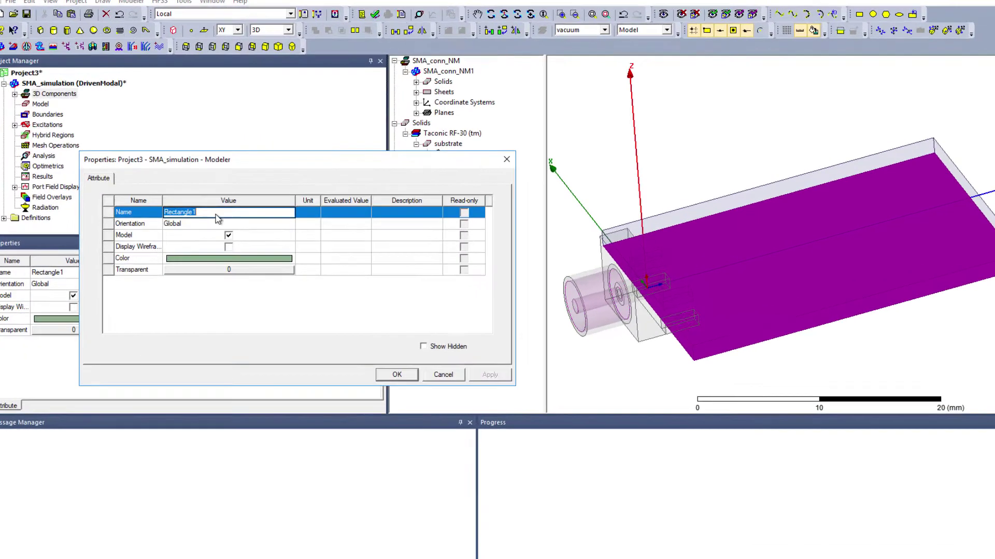
{"action": "type", "text": "Ground"}
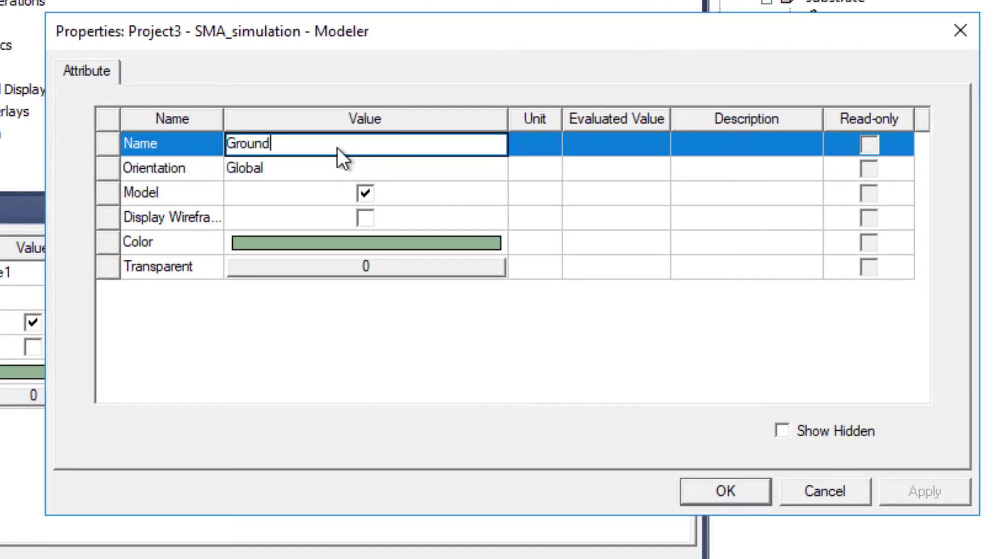
{"action": "left_click", "coordinate": [454, 239]}
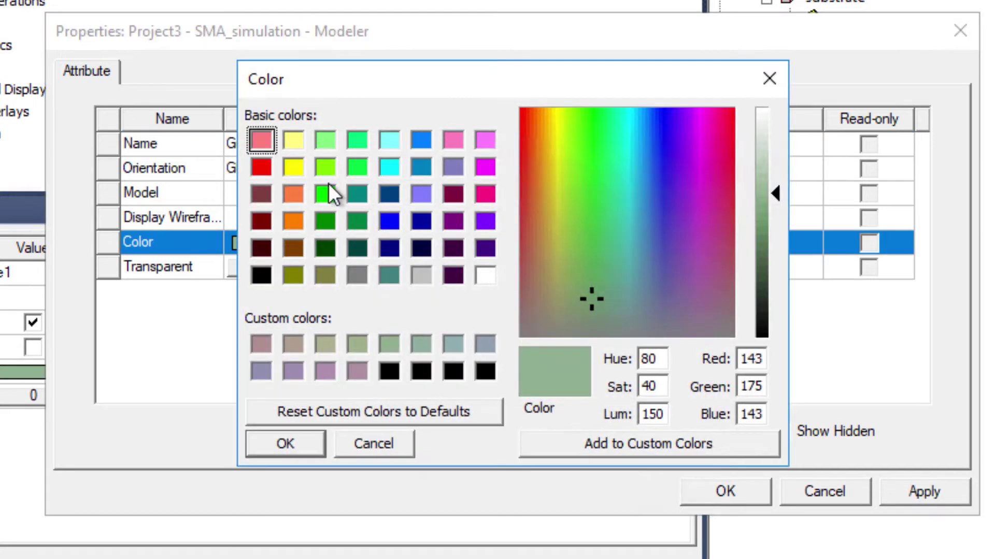
{"action": "left_click", "coordinate": [294, 140]}
{"action": "left_click", "coordinate": [291, 444]}
{"action": "left_click", "coordinate": [722, 491]}
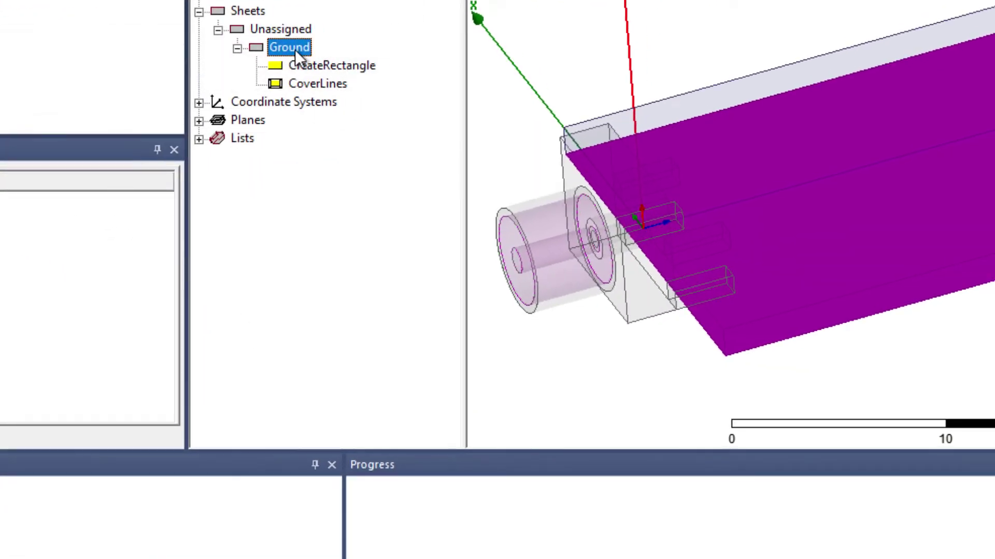
- Assign Ground a Perfect E boundary with the default name PerfE1
{"action": "right_click", "coordinate": [295, 50]}
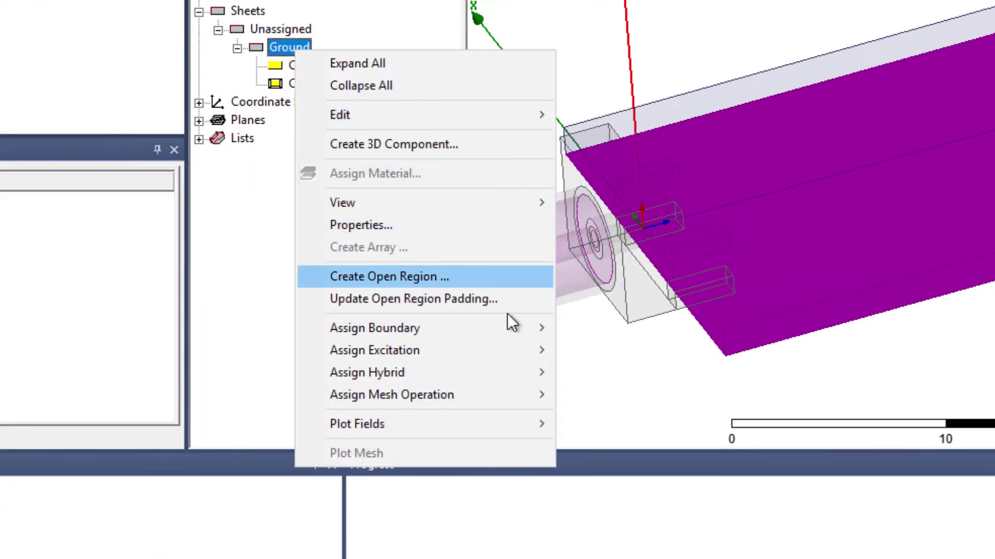
{"action": "mouse_move", "coordinate": [528, 329]}
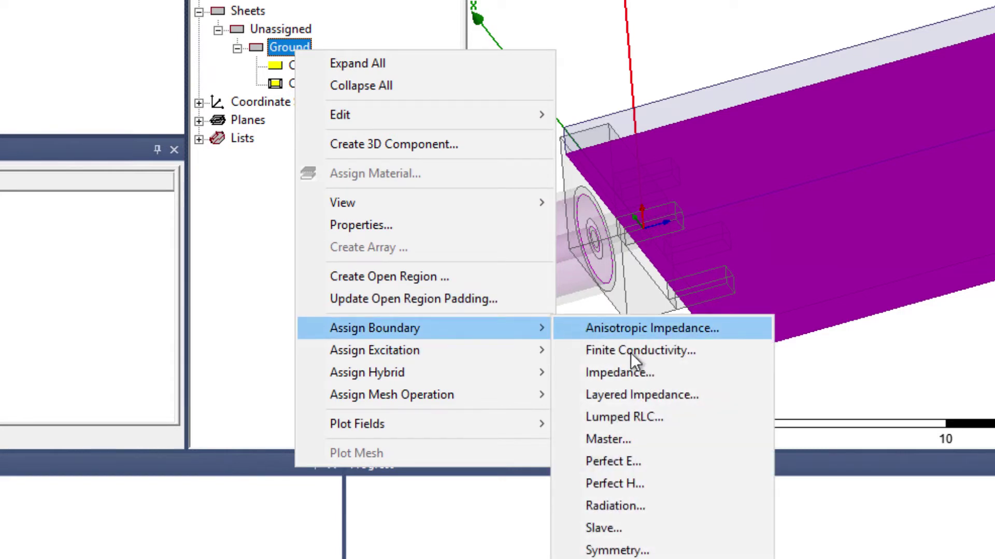
{"action": "left_click", "coordinate": [628, 462]}
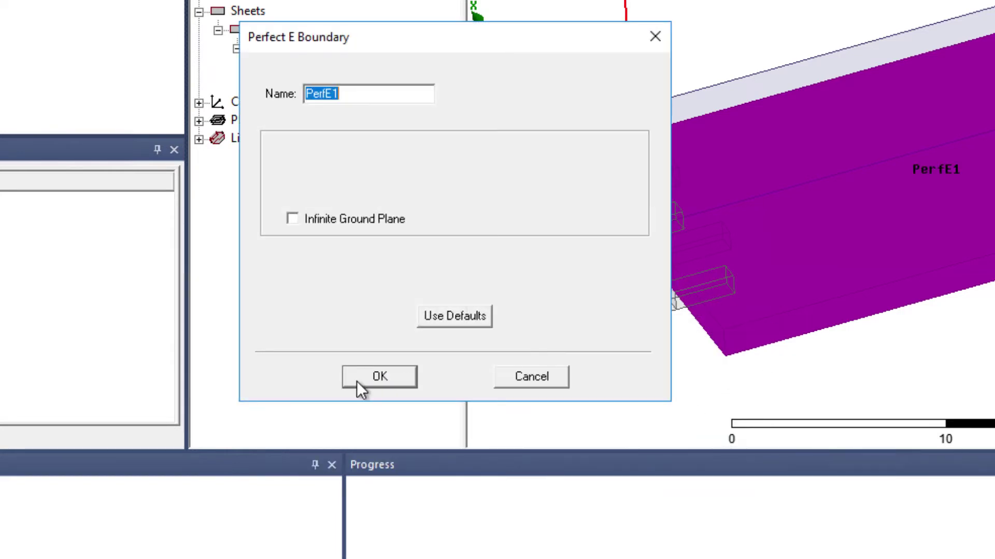
{"action": "left_click", "coordinate": [357, 382]}
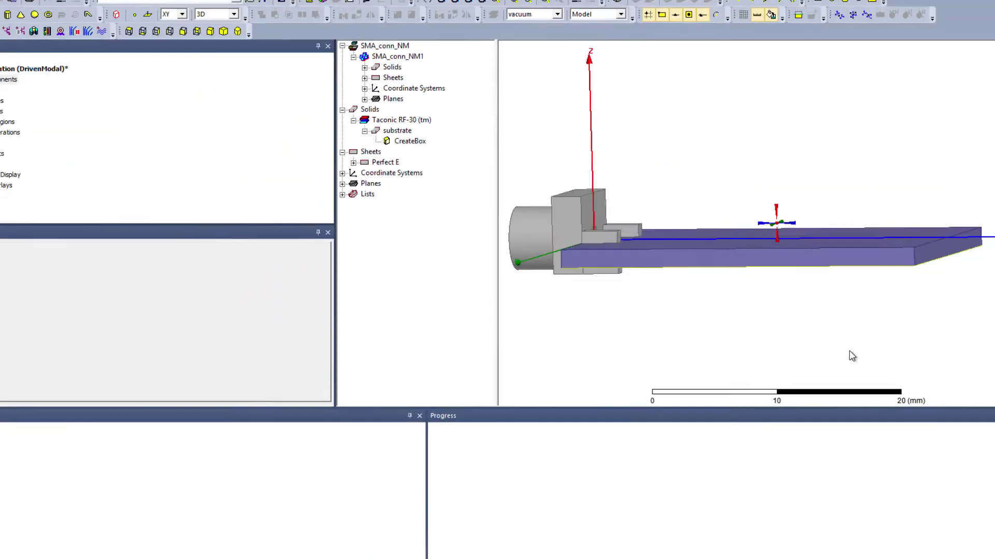
{"action": "mouse_move", "coordinate": [852, 357]}
{"action": "left_mouse_down", "text": "alt"}
{"action": "mouse_move", "coordinate": [846, 322]}
{"action": "mouse_move", "coordinate": [839, 362]}
{"action": "mouse_move", "coordinate": [848, 392]}
{"action": "mouse_move", "coordinate": [815, 399]}
{"action": "left_mouse_up", "text": "alt"}
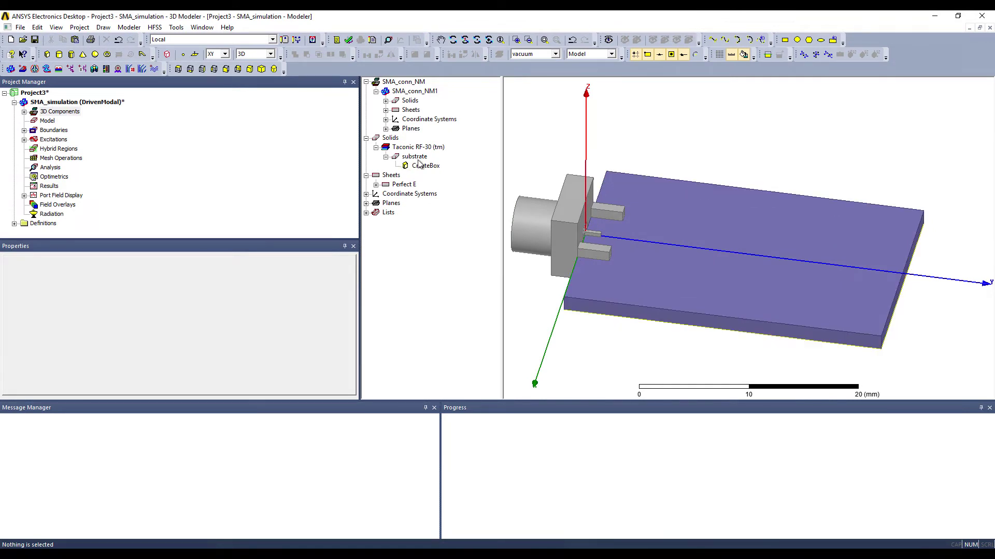
- Draw a rectangle from the connector pin toward the substrate's far end
{"action": "left_click", "coordinate": [790, 42]}
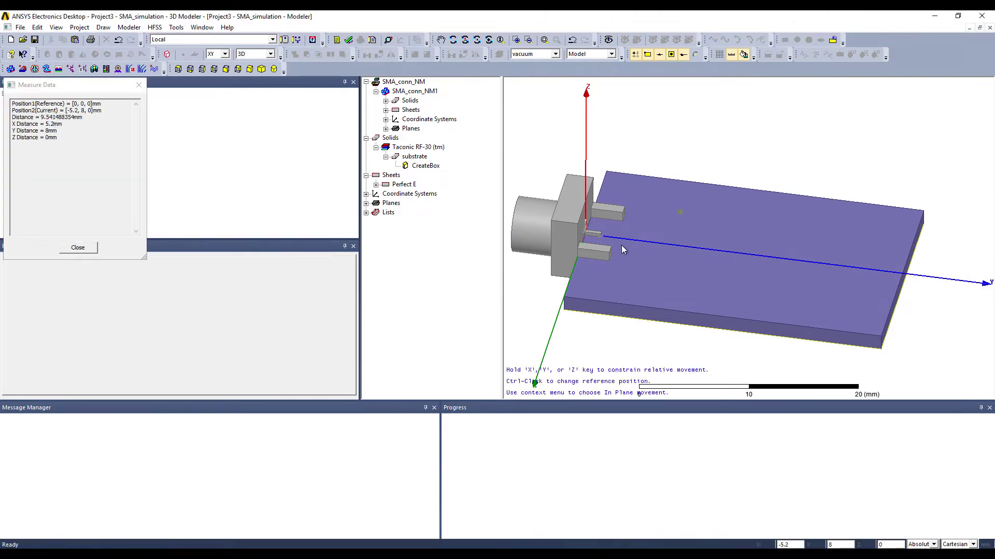
{"action": "left_click", "coordinate": [586, 233]}
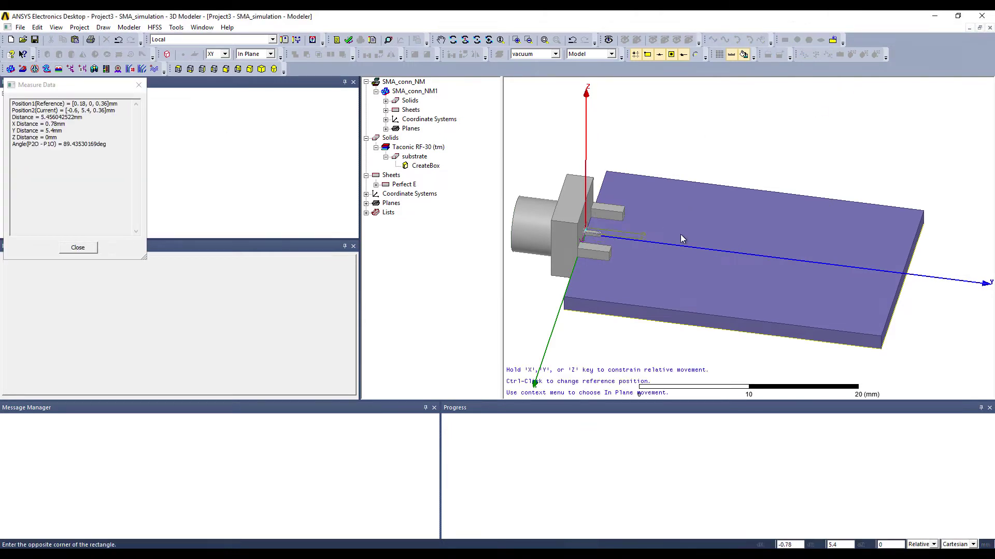
{"action": "left_click", "coordinate": [900, 267]}
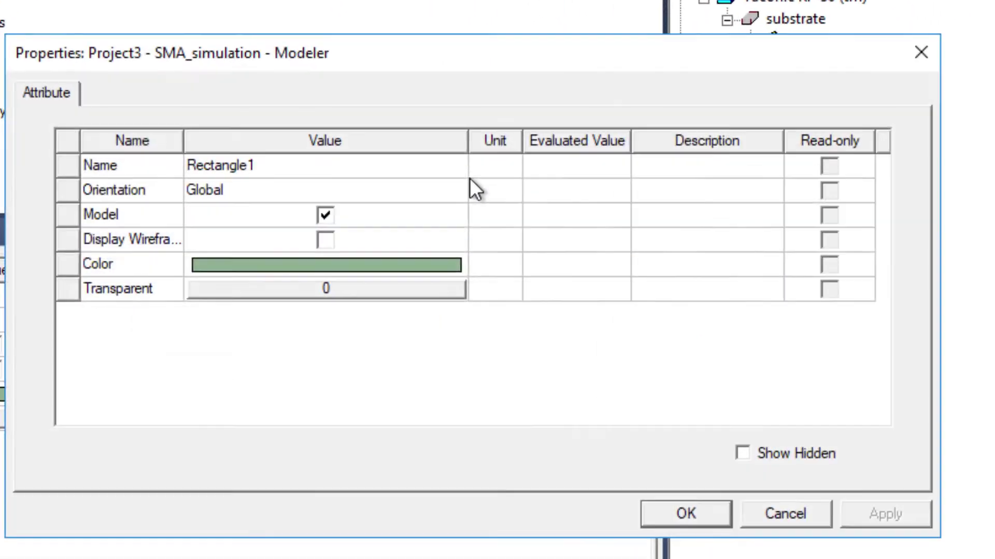
- Name the rectangle Microstrip and colour it light yellow
{"action": "left_click", "coordinate": [225, 219]}
{"action": "type", "text": "Micr"}
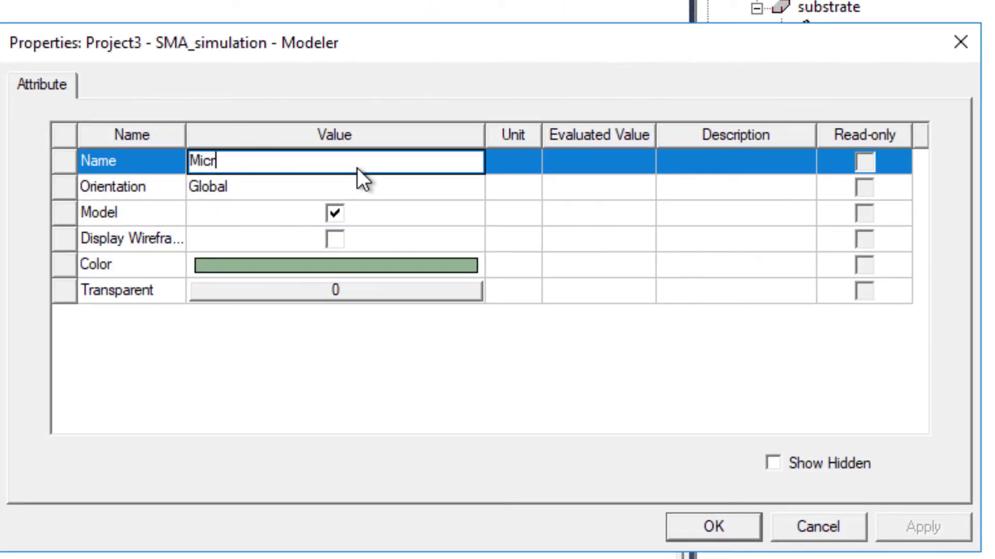
{"action": "type", "text": "ostrip"}
{"action": "left_click", "coordinate": [335, 263]}
{"action": "left_click", "coordinate": [257, 157]}
{"action": "left_click", "coordinate": [269, 474]}
{"action": "left_click", "coordinate": [708, 518]}
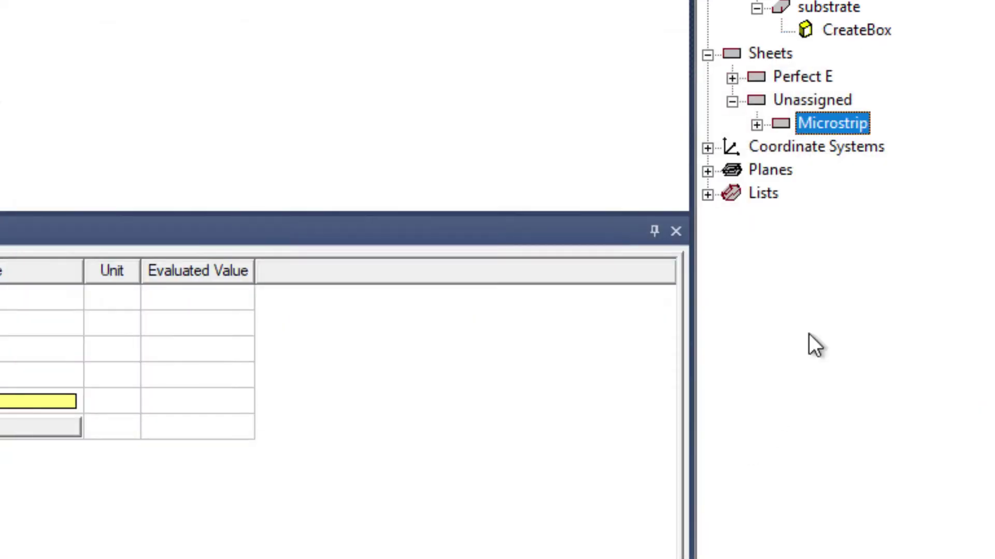
- Set the Microstrip position to -MW/2, g, 0 with MW = 1.8mm and g = 0.2mm
{"action": "left_click", "coordinate": [756, 125]}
{"action": "double_click", "coordinate": [860, 142]}
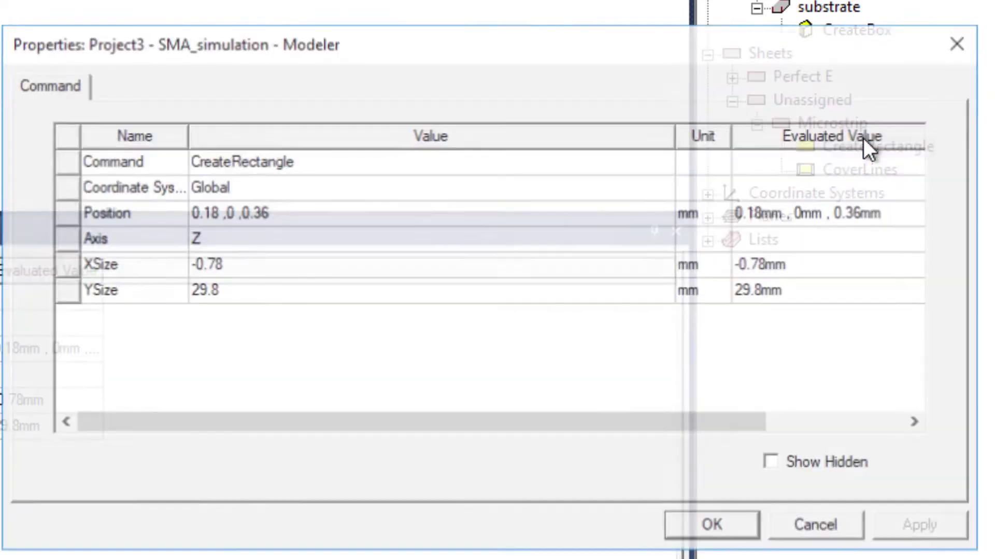
{"action": "left_click", "coordinate": [288, 221]}
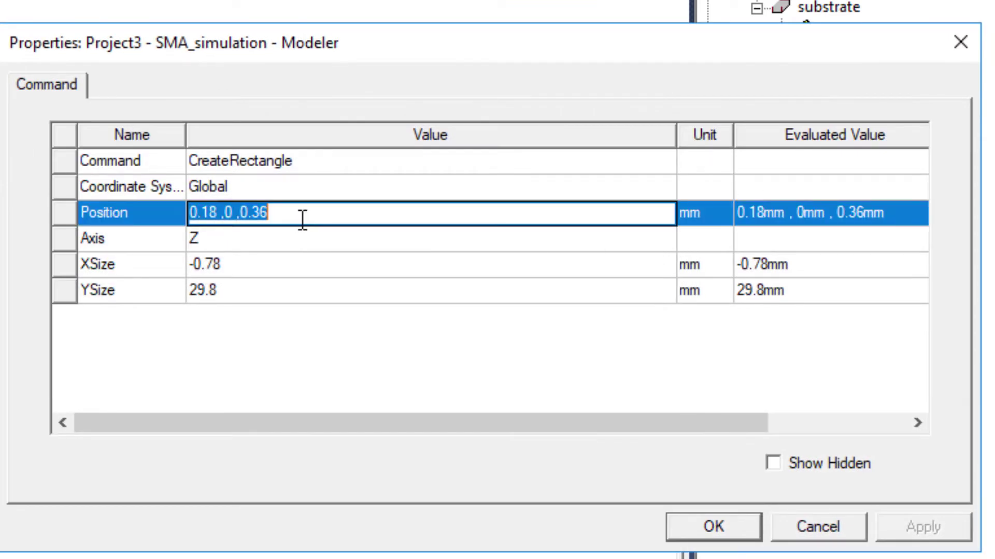
{"action": "type", "text": "-"}
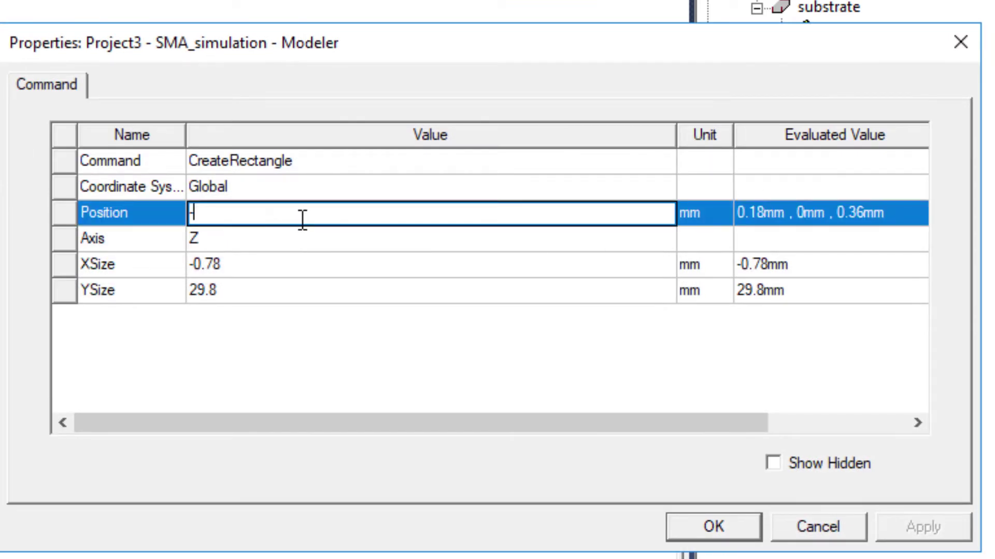
{"action": "type", "text": "MW/2,g,0"}
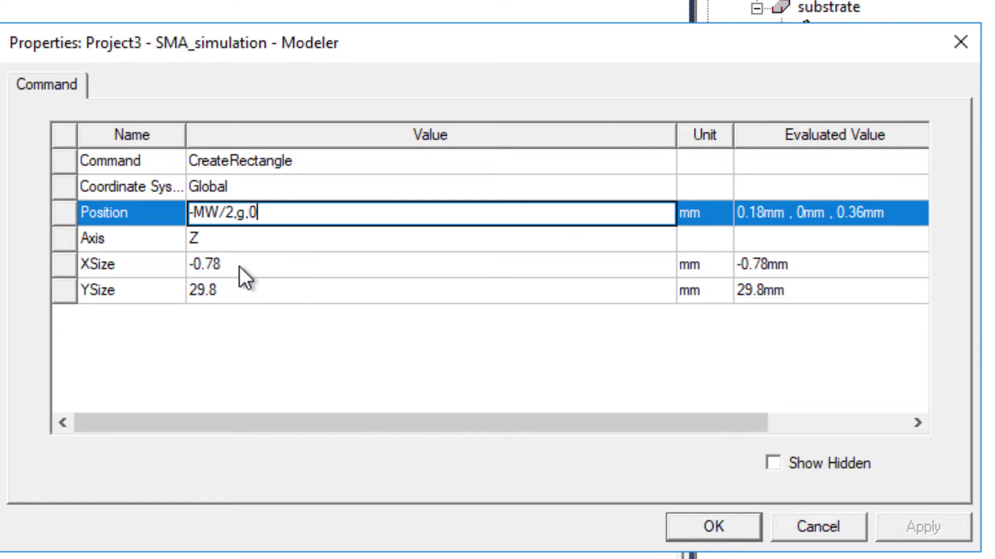
{"action": "key", "text": "Return"}
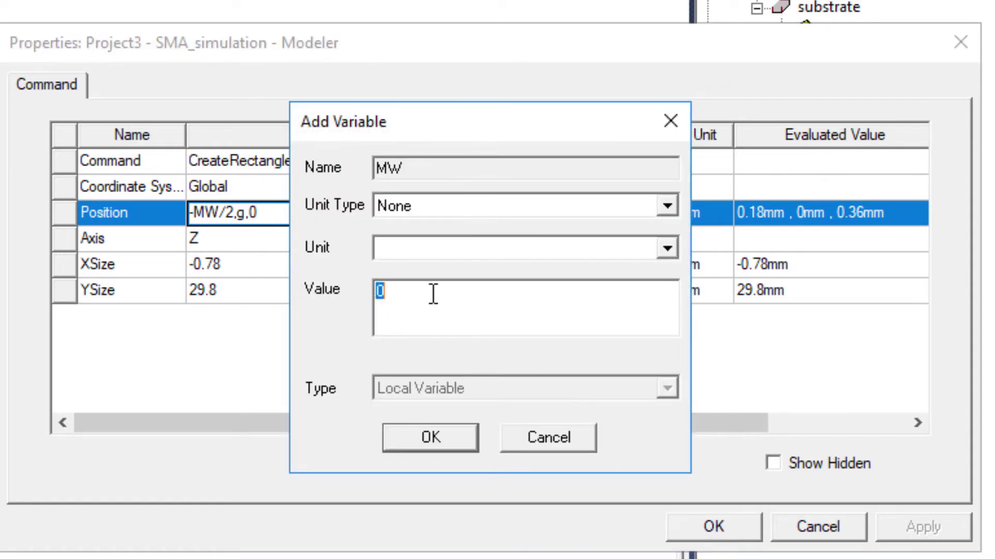
{"action": "type", "text": "1.8mm"}
{"action": "left_click", "coordinate": [433, 436]}
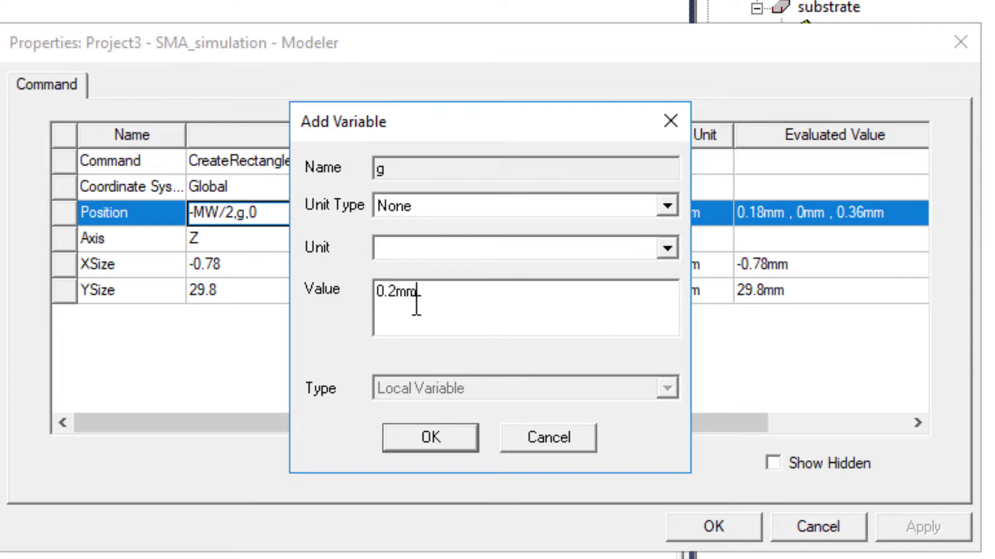
{"action": "type", "text": "0.2mm"}
{"action": "left_click", "coordinate": [430, 436]}
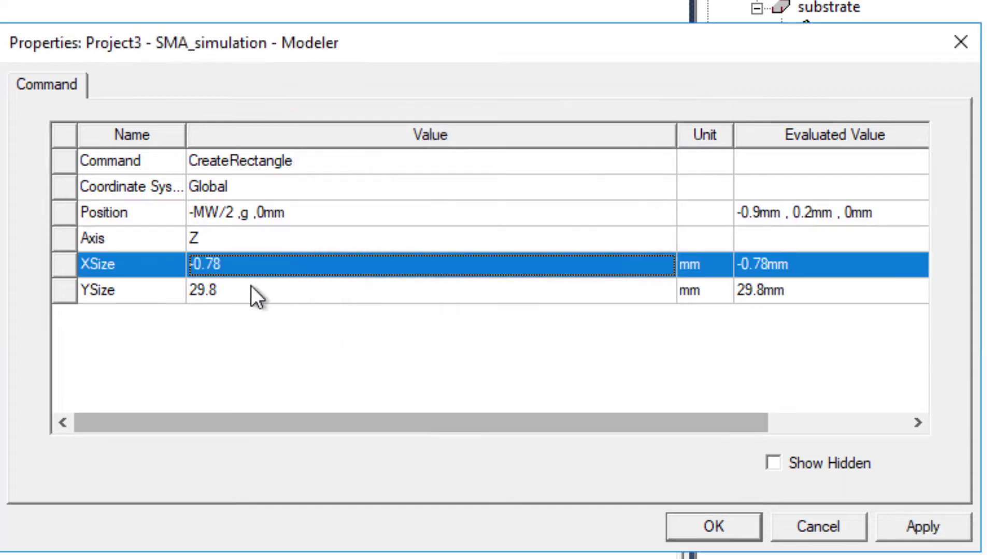
- Set the rectangle's XSize to MW and YSize to subY-2*g, then apply
{"action": "left_click", "coordinate": [240, 269]}
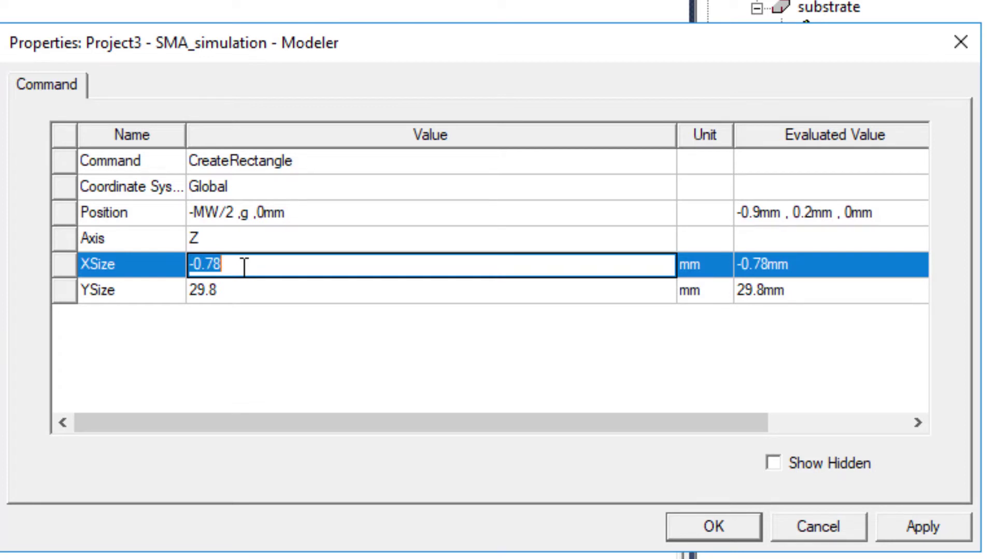
{"action": "type", "text": "MW"}
{"action": "left_click", "coordinate": [221, 301]}
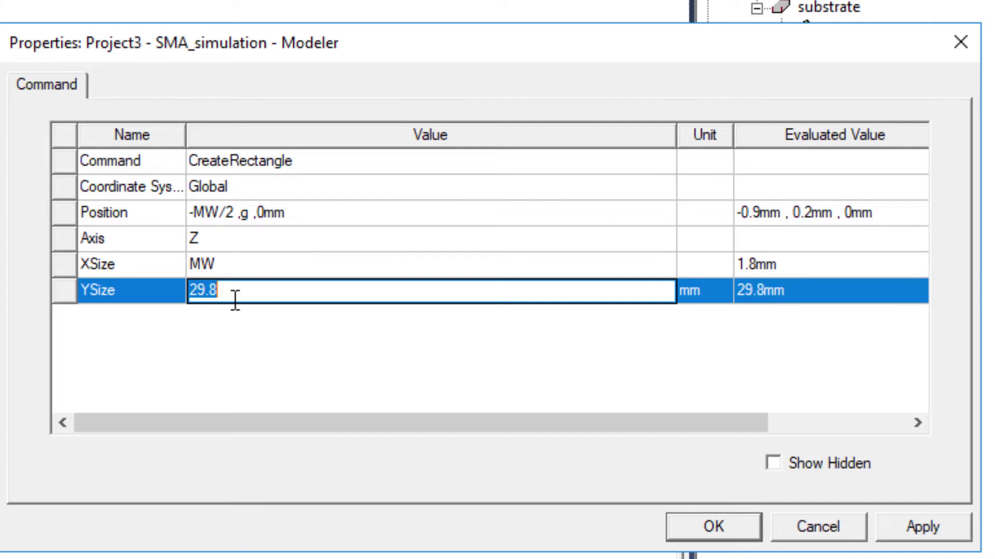
{"action": "type", "text": "subY-2*g"}
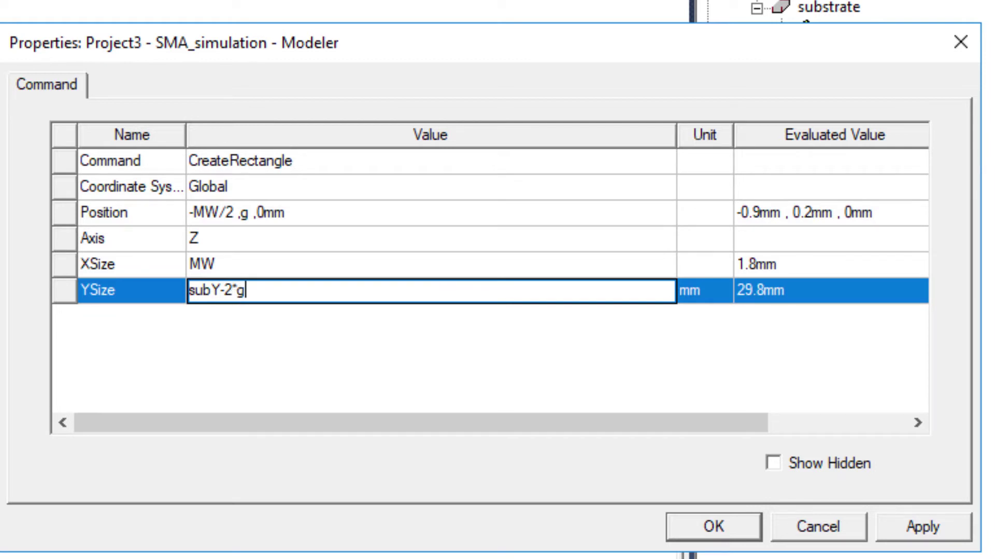
{"action": "left_click", "coordinate": [295, 365]}
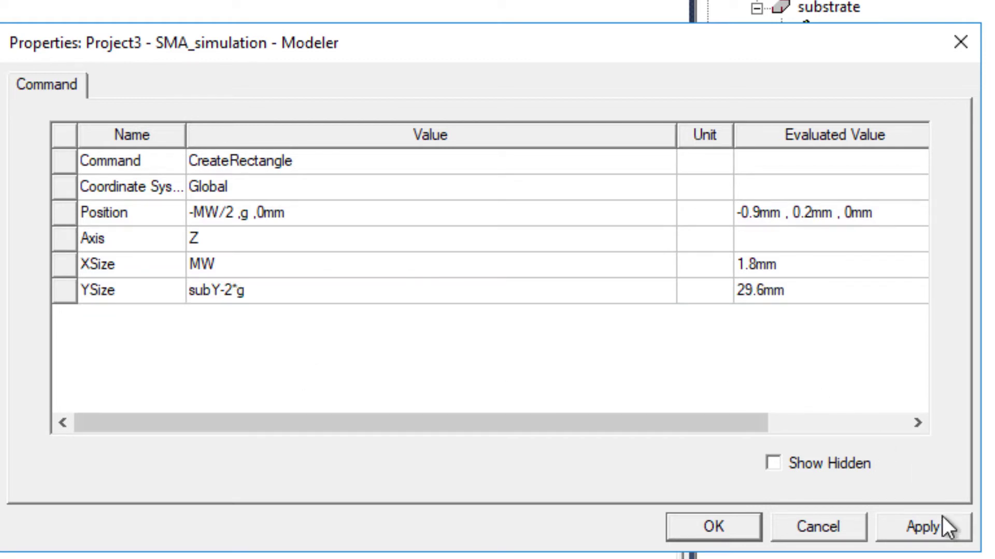
{"action": "left_click", "coordinate": [922, 527]}
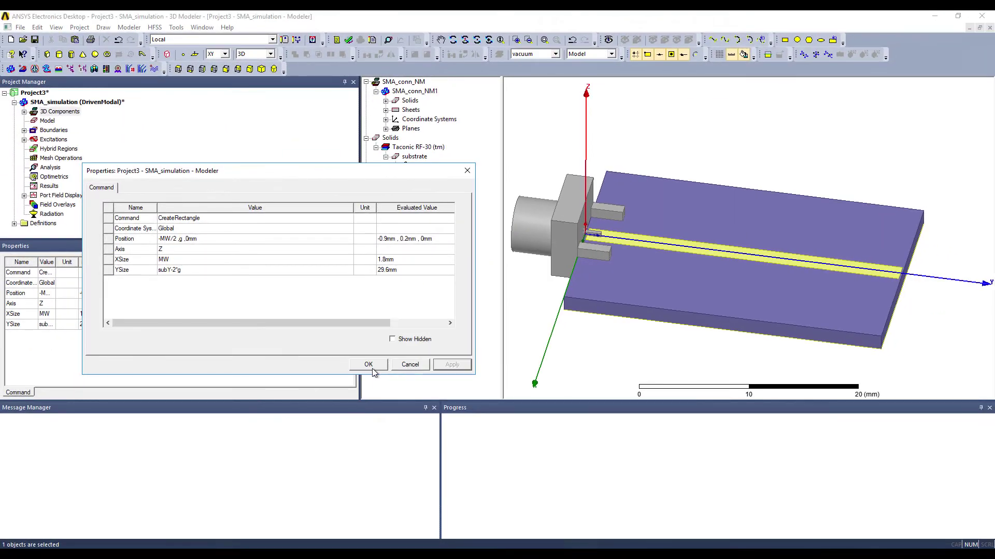
- Close the rectangle properties and orbit the view to inspect the microstrip from the connector pin
{"action": "left_click", "coordinate": [372, 373]}
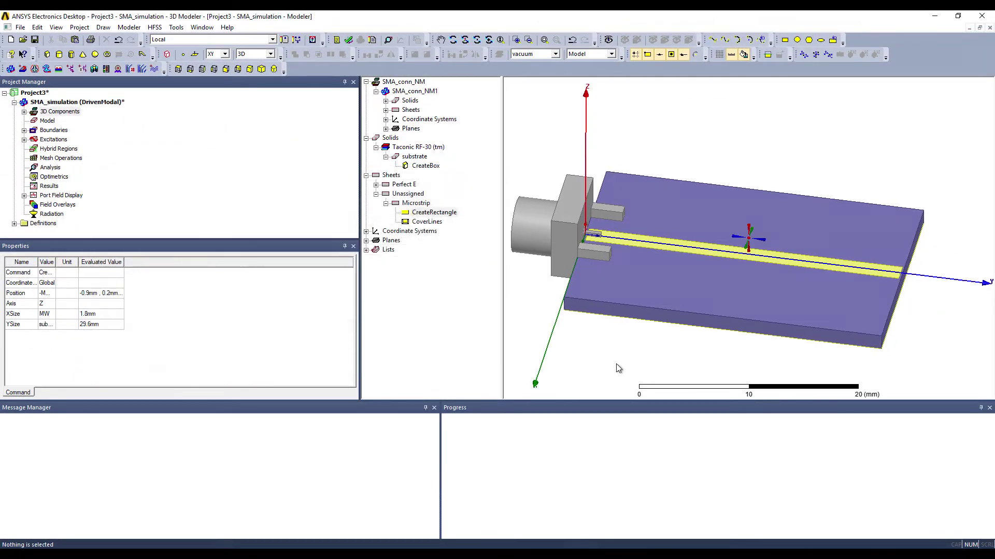
{"action": "left_click_drag", "start_coordinate": [617, 371], "coordinate": [754, 318], "text": "alt"}
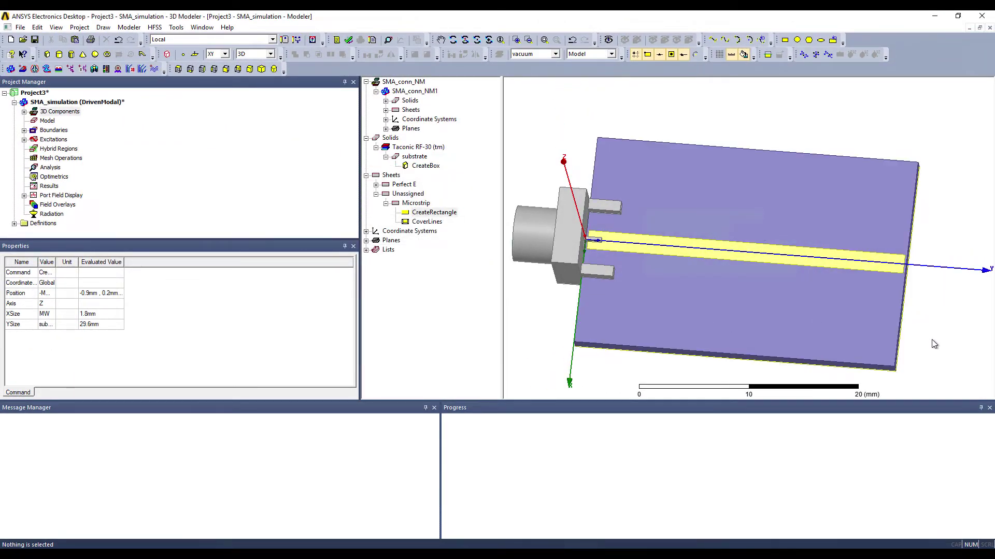
{"action": "scroll", "coordinate": [907, 274], "scroll_direction": "up", "scroll_amount": 4}
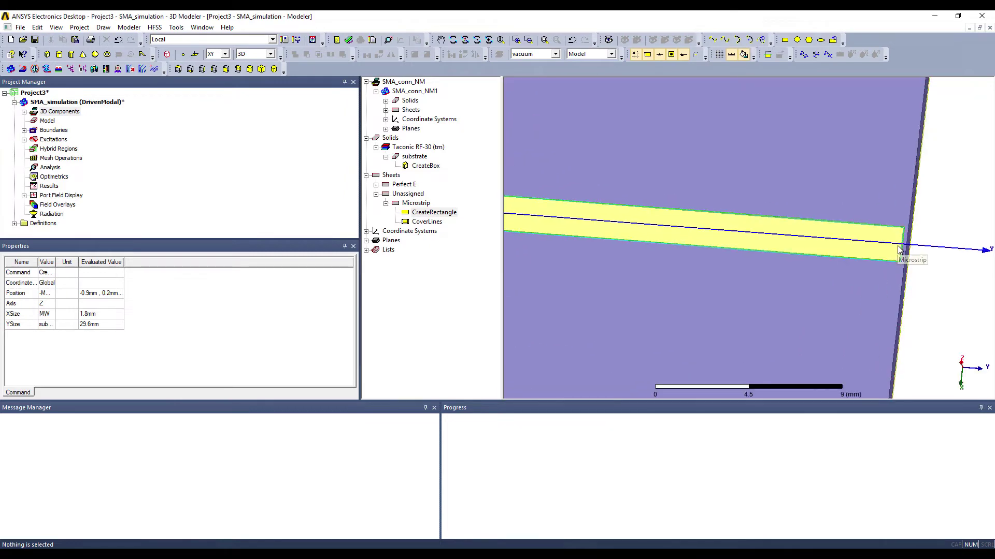
{"action": "scroll", "coordinate": [899, 262], "scroll_direction": "down", "scroll_amount": 4}
{"action": "scroll", "coordinate": [561, 231], "scroll_direction": "up", "scroll_amount": 6}
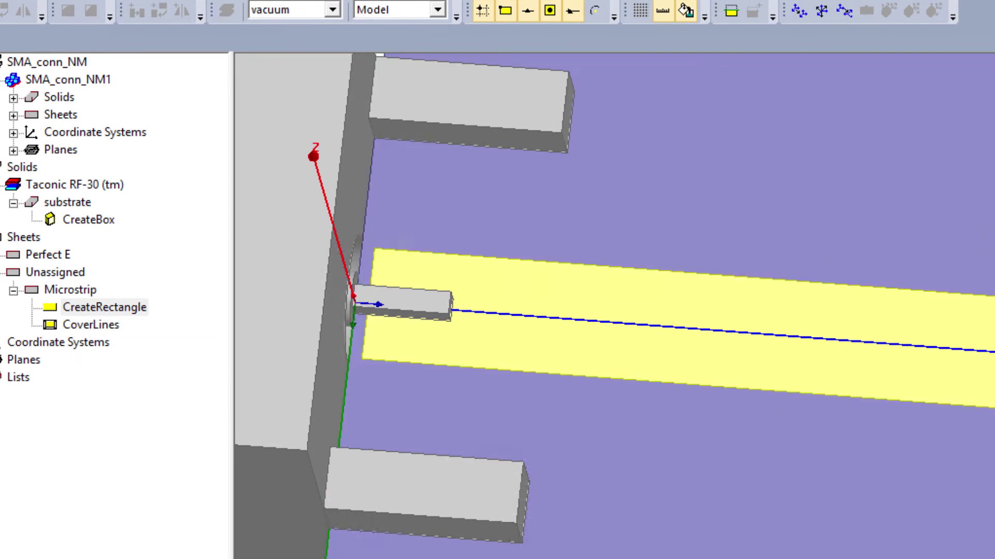
{"action": "scroll", "coordinate": [385, 558], "scroll_direction": "down", "scroll_amount": 5}
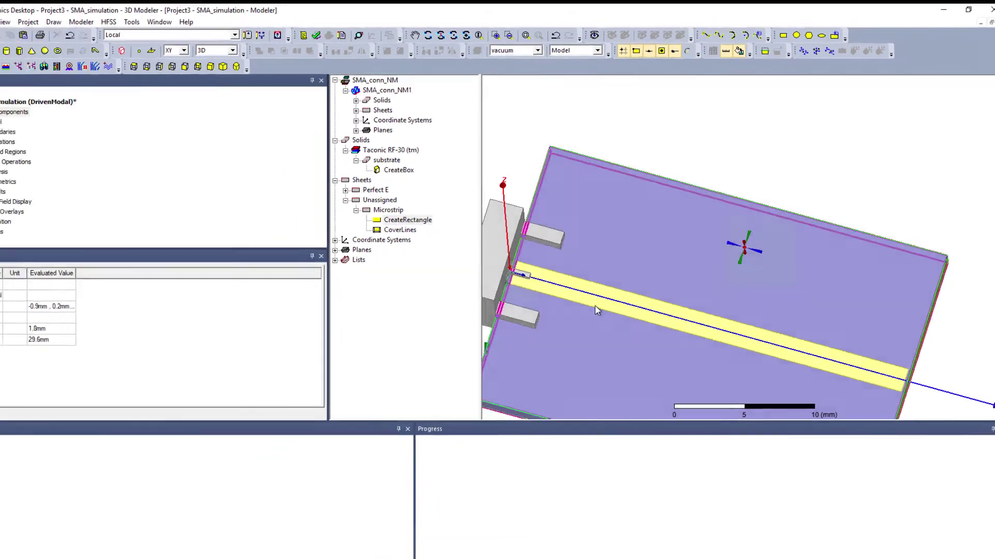
{"action": "left_click_drag", "start_coordinate": [439, 450], "coordinate": [513, 415], "text": "alt"}
- Create an offset relative coordinate system at the microstrip's far end
{"action": "scroll", "coordinate": [639, 285], "scroll_direction": "down", "scroll_amount": 1}
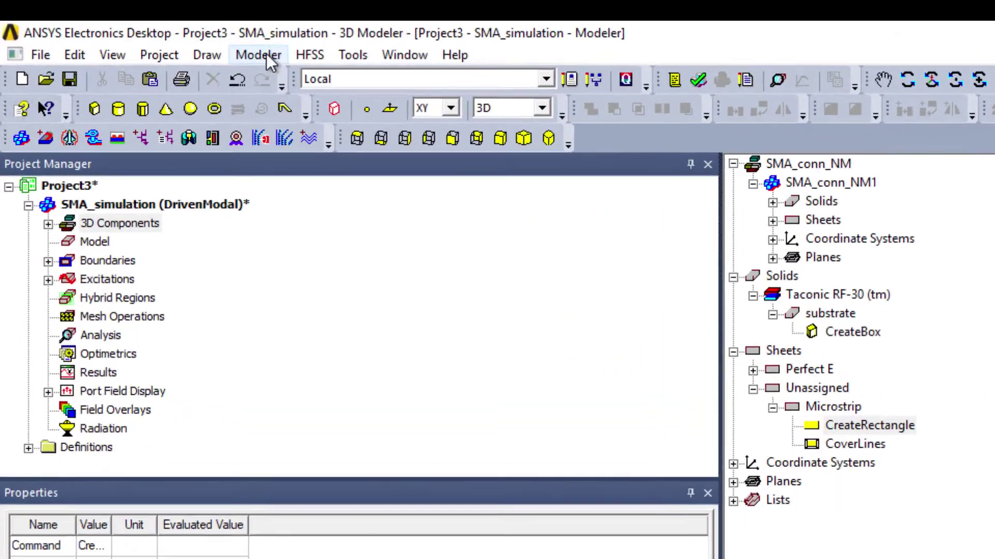
{"action": "left_click", "coordinate": [128, 27]}
{"action": "mouse_move", "coordinate": [226, 186]}
{"action": "mouse_move", "coordinate": [662, 425]}
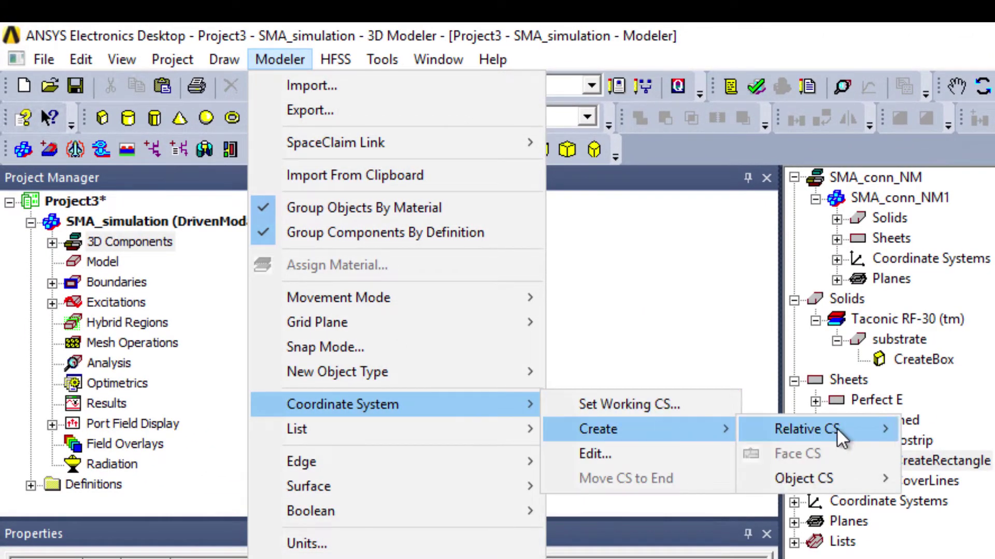
{"action": "mouse_move", "coordinate": [836, 427]}
{"action": "left_click", "coordinate": [956, 428]}
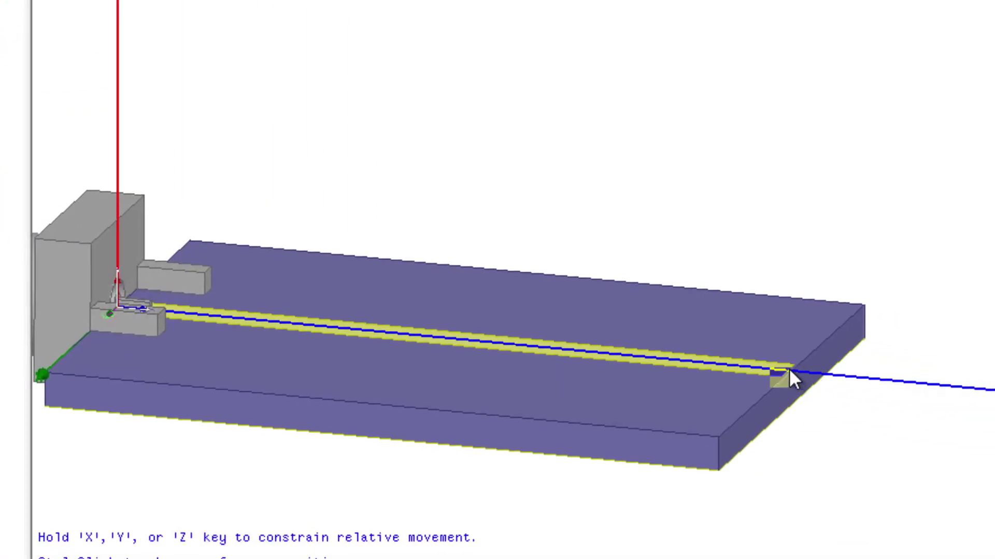
{"action": "left_click", "coordinate": [789, 368]}
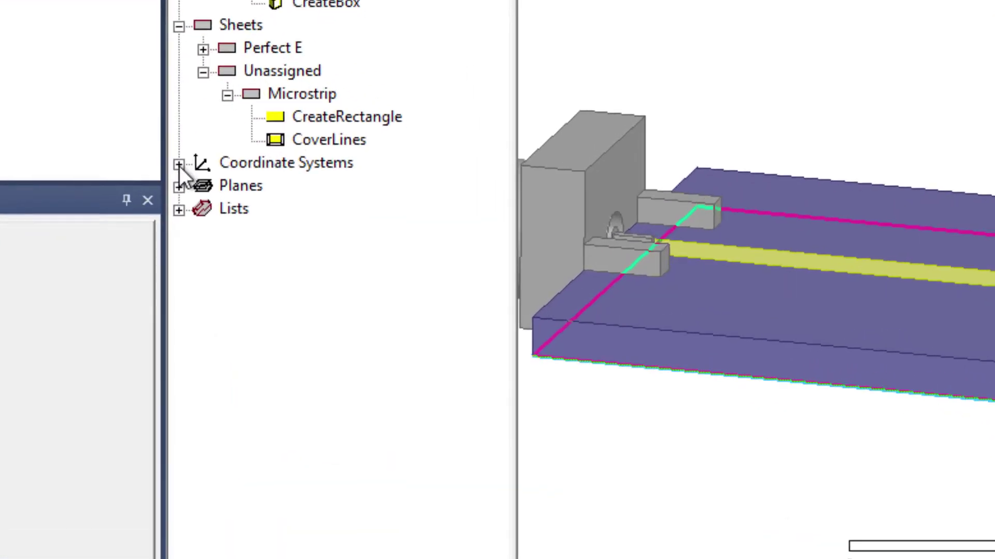
- Set the RelativeCS1 origin to 0mm, subY, 0mm
{"action": "left_click", "coordinate": [353, 227]}
{"action": "left_click", "coordinate": [400, 248]}
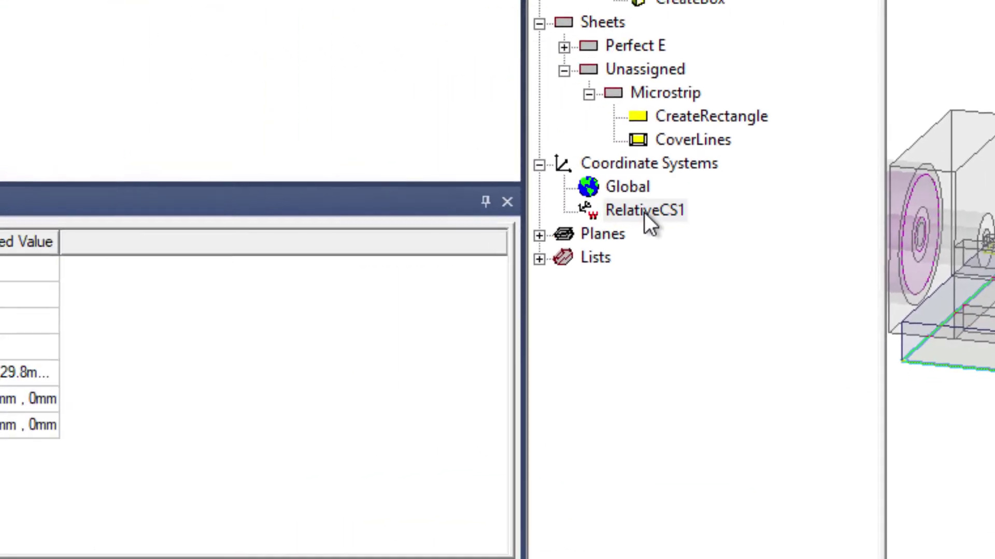
{"action": "double_click", "coordinate": [257, 199]}
{"action": "left_click", "coordinate": [334, 248]}
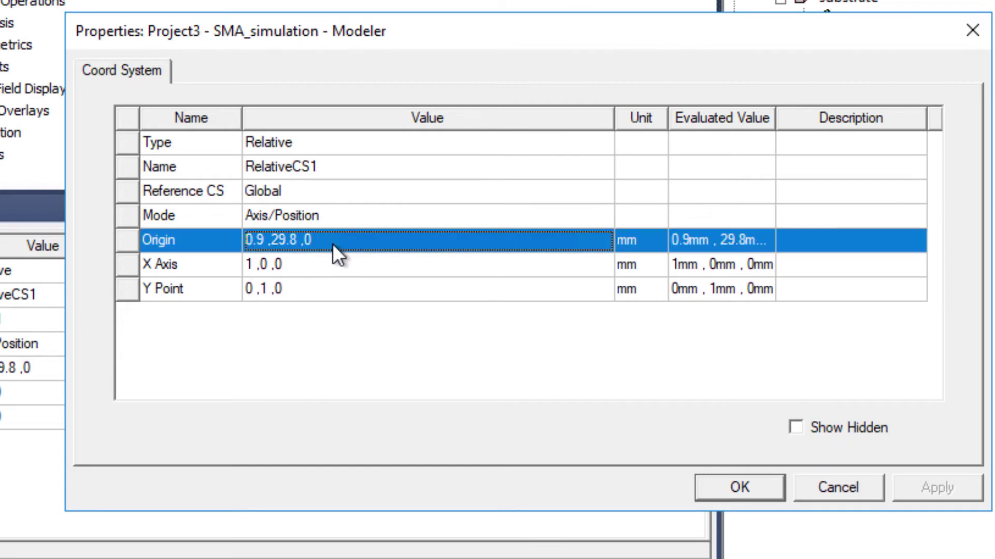
{"action": "left_click", "coordinate": [364, 244]}
{"action": "type", "text": "0"}
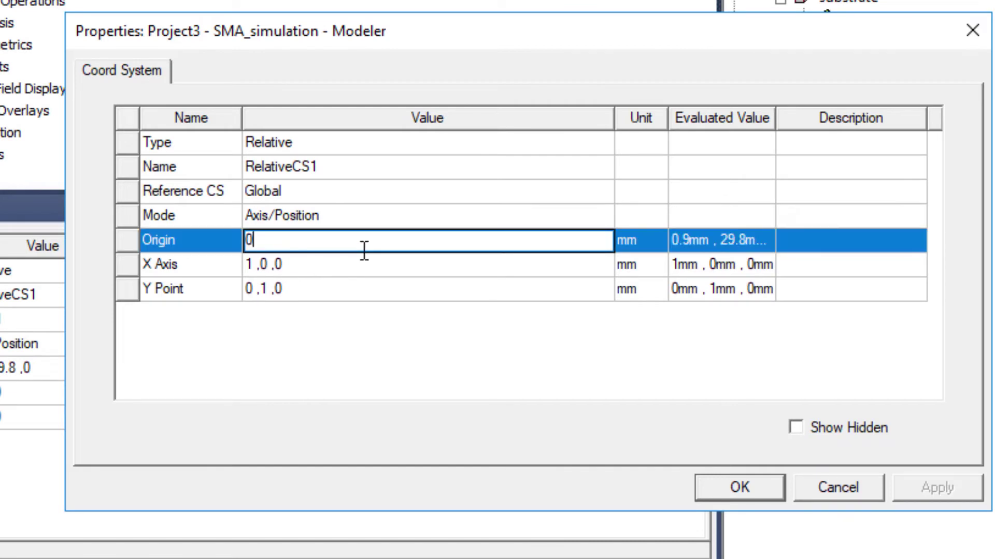
{"action": "type", "text": ",subY,0"}
{"action": "left_click", "coordinate": [521, 338]}
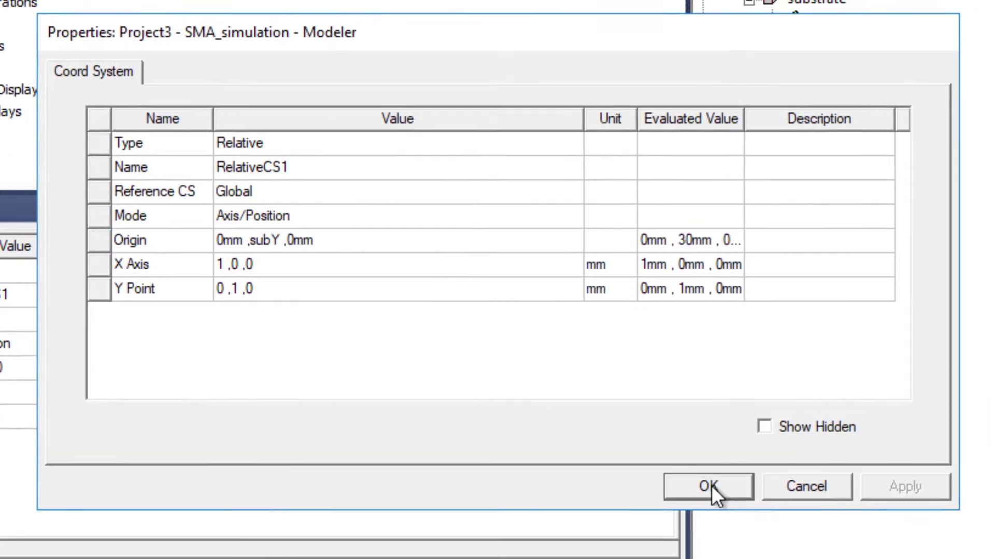
{"action": "left_click", "coordinate": [736, 488]}
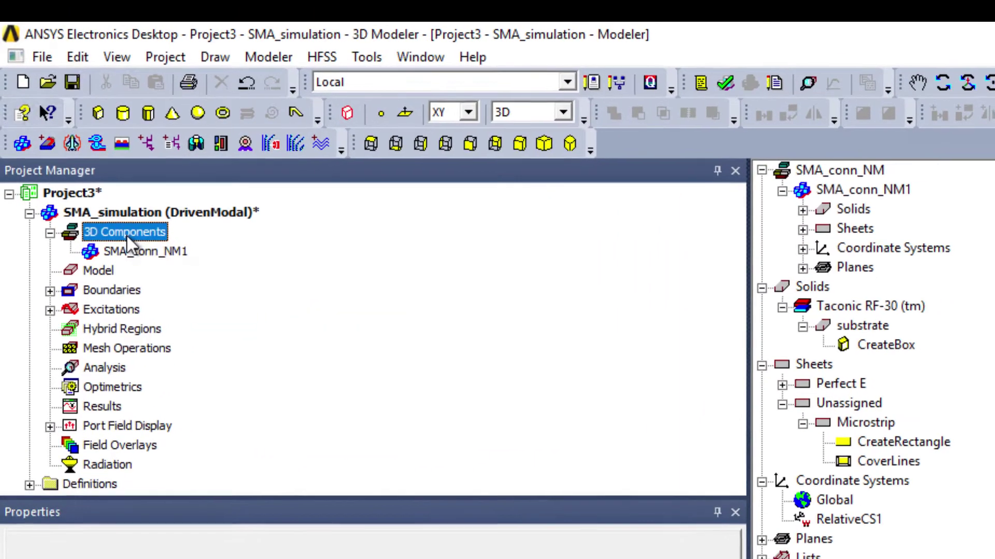
- Insert the SMA_conn_NM 3D component at RelativeCS1 as a second connector
{"action": "right_click", "coordinate": [128, 237]}
{"action": "left_click", "coordinate": [186, 282]}
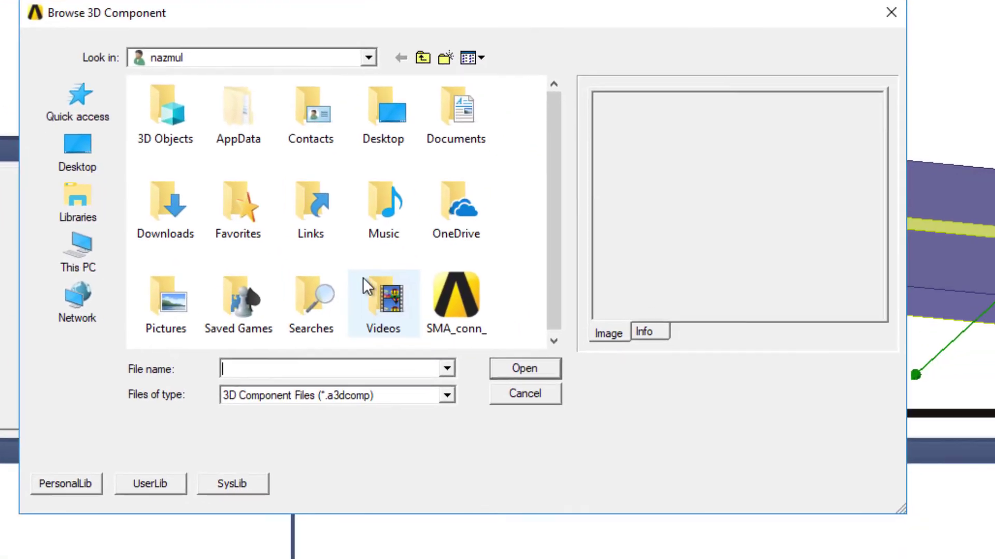
{"action": "left_click", "coordinate": [473, 293]}
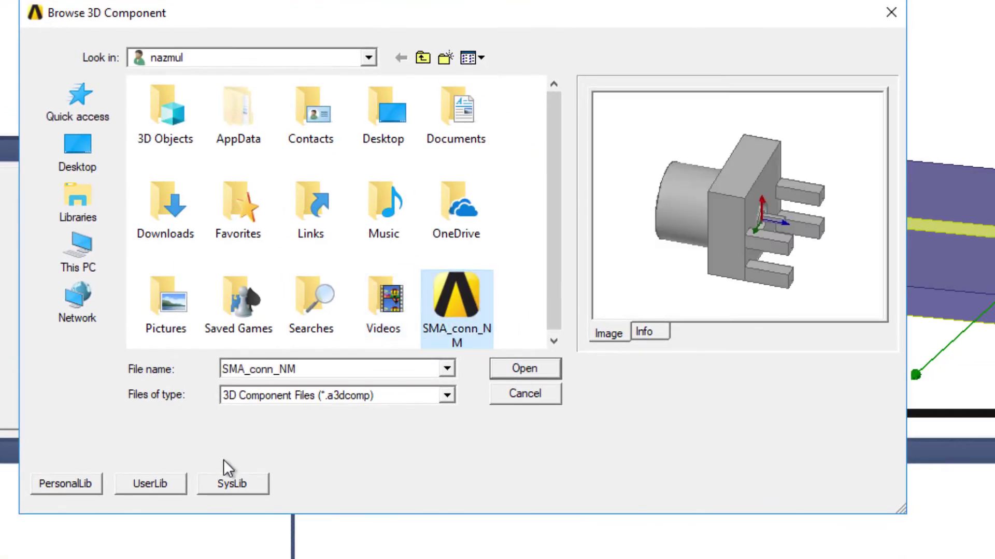
{"action": "left_click", "coordinate": [541, 374]}
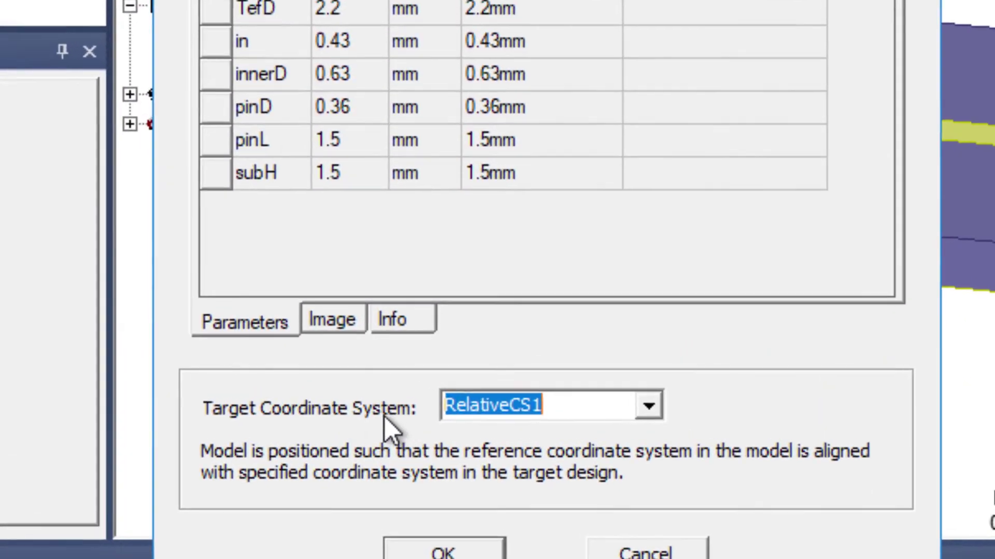
{"action": "left_click", "coordinate": [562, 410]}
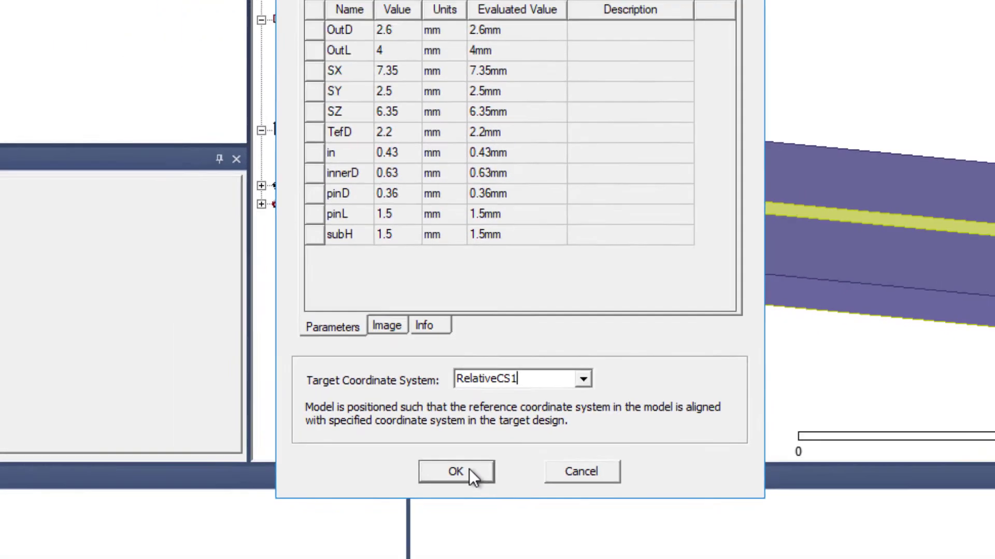
{"action": "left_click", "coordinate": [472, 553]}
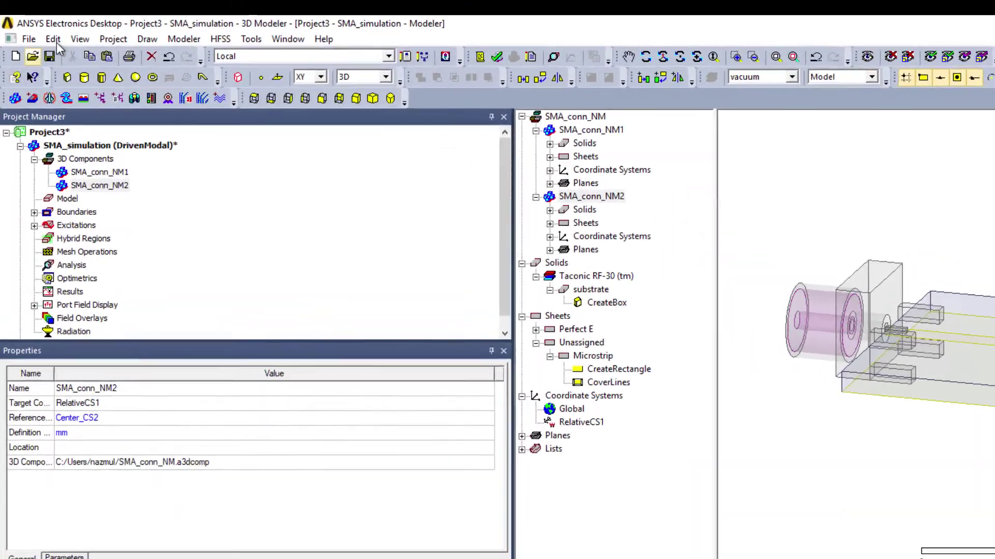
- Rotate the second connector -180° about the Z axis to face the microstrip
{"action": "left_click", "coordinate": [37, 28]}
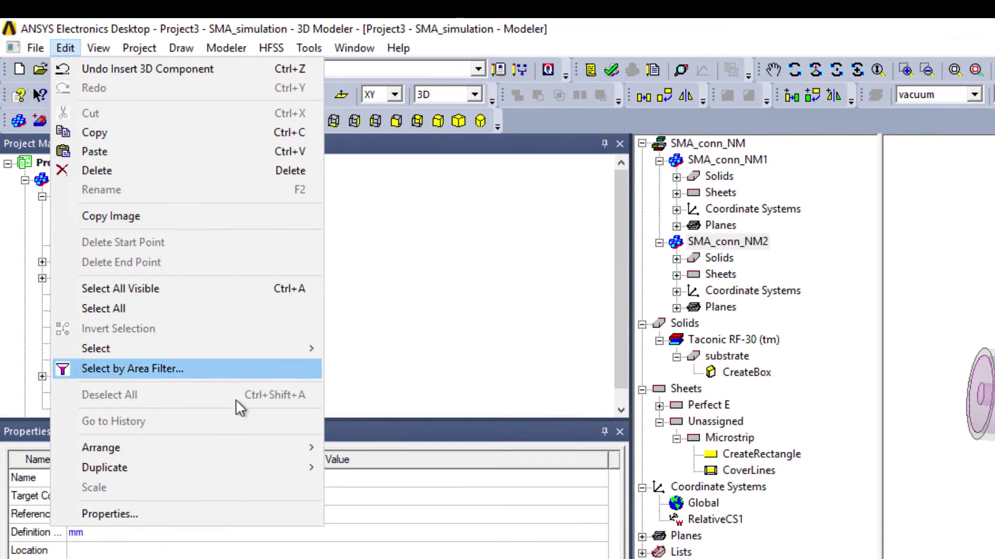
{"action": "mouse_move", "coordinate": [299, 453]}
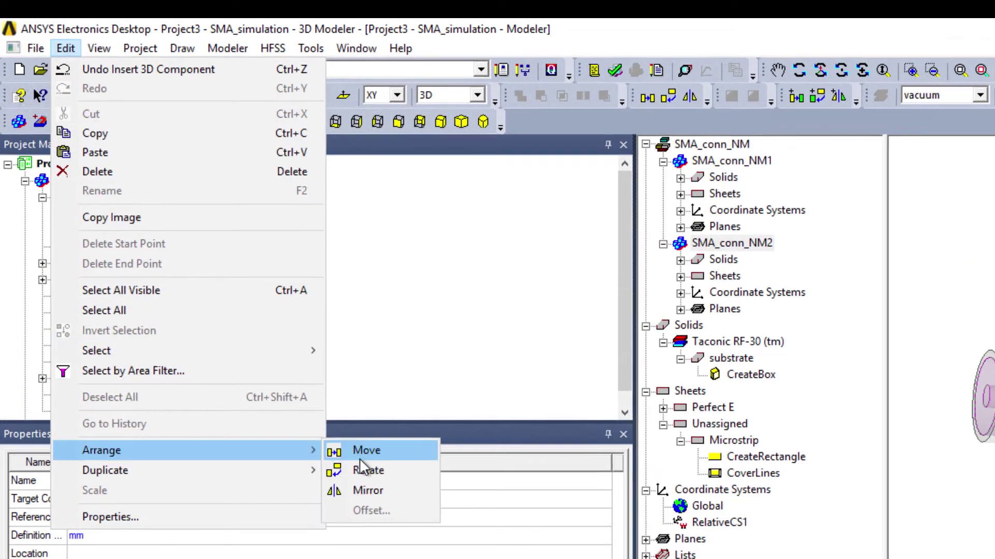
{"action": "left_click", "coordinate": [362, 469]}
{"action": "double_click", "coordinate": [107, 126]}
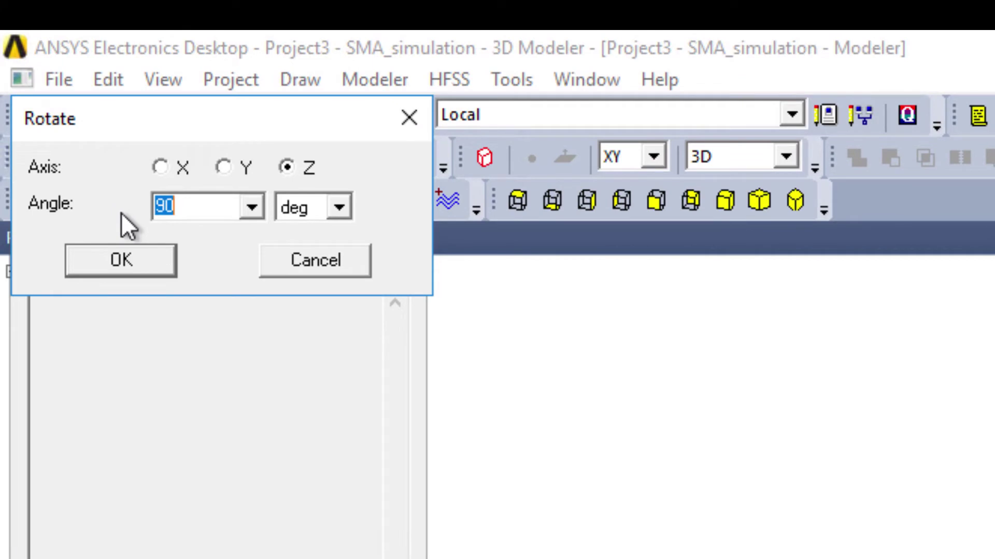
{"action": "type", "text": "-180"}
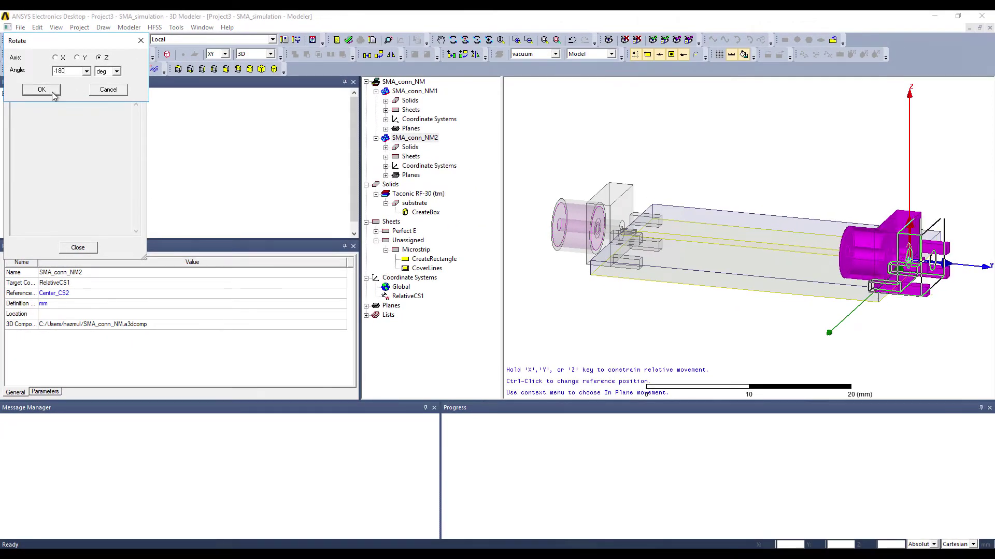
{"action": "left_click", "coordinate": [57, 92]}
{"action": "left_click", "coordinate": [666, 337]}
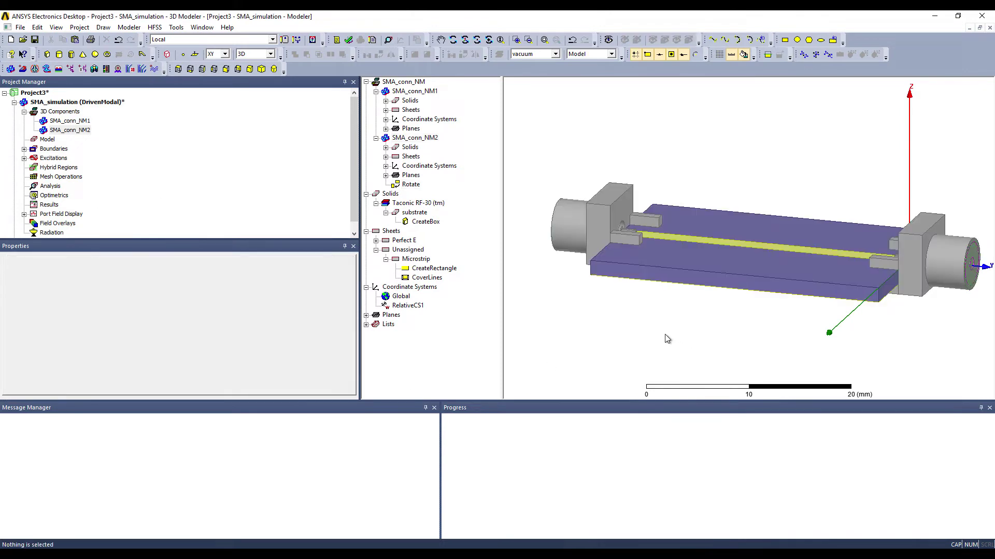
{"action": "mouse_move", "coordinate": [667, 337]}
{"action": "left_mouse_down", "text": "alt"}
{"action": "mouse_move", "coordinate": [699, 357]}
{"action": "mouse_move", "coordinate": [708, 382]}
{"action": "mouse_move", "coordinate": [642, 356]}
{"action": "mouse_move", "coordinate": [716, 356]}
{"action": "mouse_move", "coordinate": [712, 367]}
{"action": "mouse_move", "coordinate": [690, 348]}
{"action": "mouse_move", "coordinate": [700, 278]}
{"action": "mouse_move", "coordinate": [725, 355]}
{"action": "left_mouse_up", "text": "alt"}
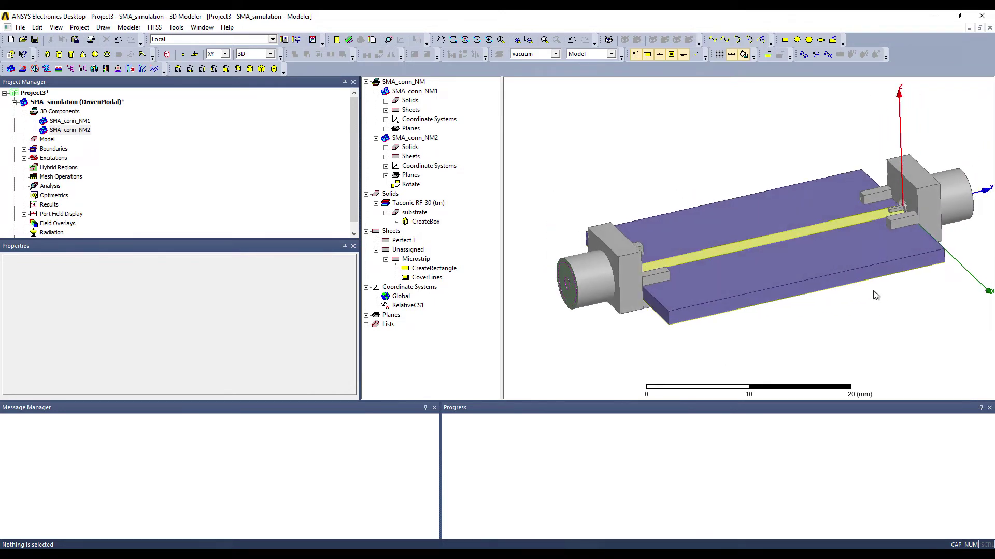
{"action": "scroll", "coordinate": [979, 236], "scroll_direction": "down", "scroll_amount": 2}
{"action": "scroll", "coordinate": [980, 234], "scroll_direction": "up", "scroll_amount": 3}
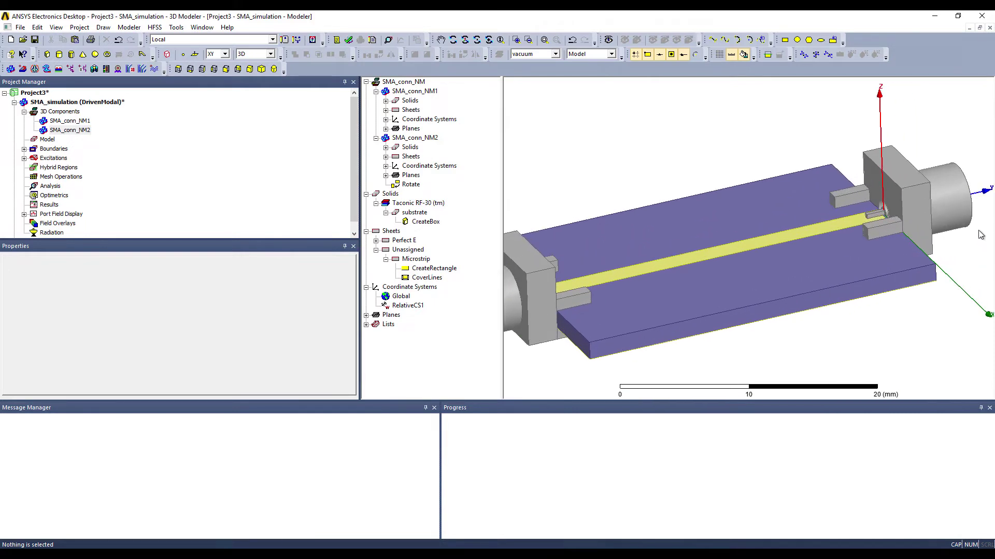
{"action": "scroll", "coordinate": [981, 234], "scroll_direction": "up", "scroll_amount": 5}
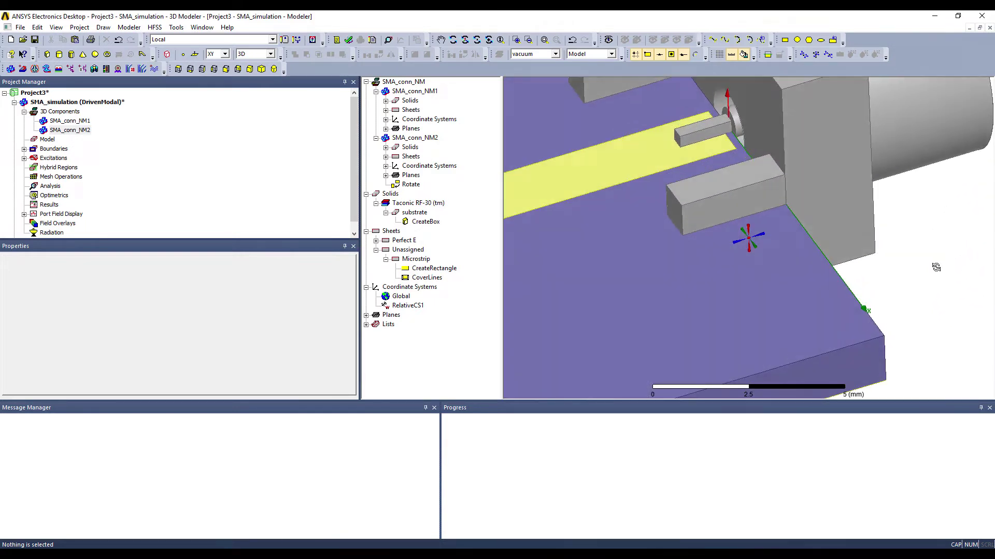
{"action": "left_click_drag", "start_coordinate": [889, 245], "coordinate": [905, 299], "text": "alt"}
{"action": "scroll", "coordinate": [905, 299], "scroll_direction": "up", "scroll_amount": 1}
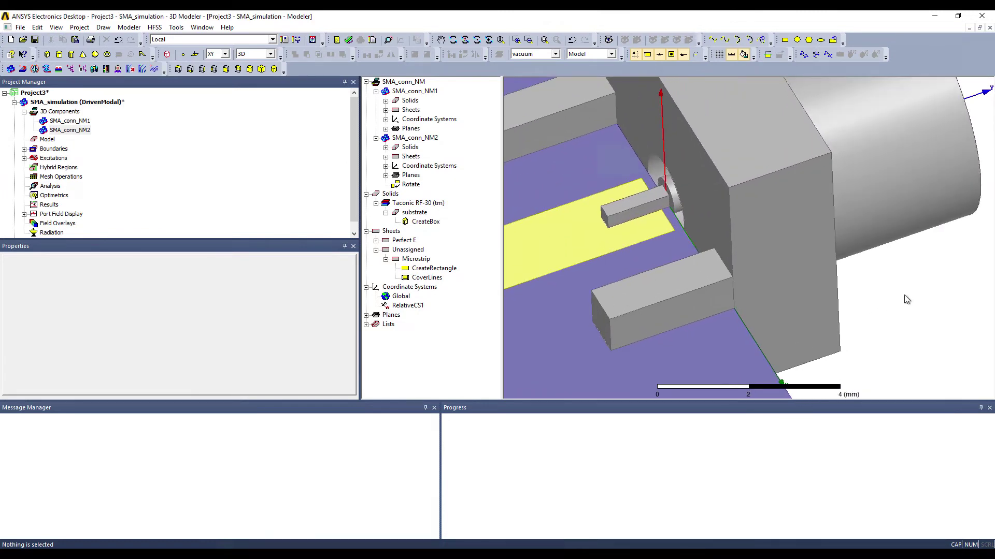
{"action": "scroll", "coordinate": [906, 299], "scroll_direction": "down", "scroll_amount": 8}
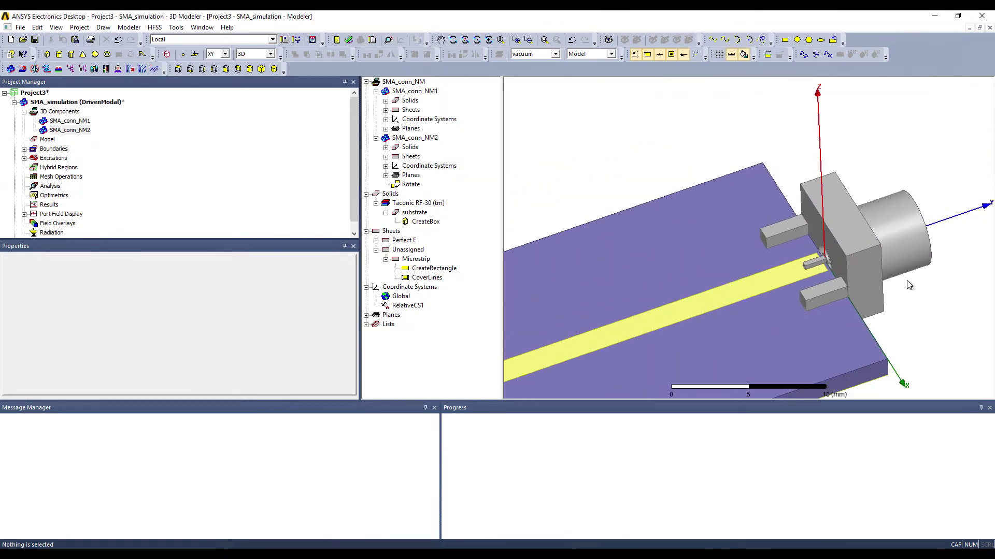
{"action": "scroll", "coordinate": [908, 283], "scroll_direction": "down", "scroll_amount": 3}
{"action": "mouse_move", "coordinate": [908, 282]}
{"action": "left_mouse_down", "text": "alt"}
{"action": "mouse_move", "coordinate": [854, 300]}
{"action": "mouse_move", "coordinate": [812, 271]}
{"action": "mouse_move", "coordinate": [810, 309]}
{"action": "mouse_move", "coordinate": [884, 350]}
{"action": "left_mouse_up", "text": "alt"}
{"action": "scroll", "coordinate": [875, 351], "scroll_direction": "up", "scroll_amount": 3}
{"action": "scroll", "coordinate": [858, 353], "scroll_direction": "up", "scroll_amount": 1}
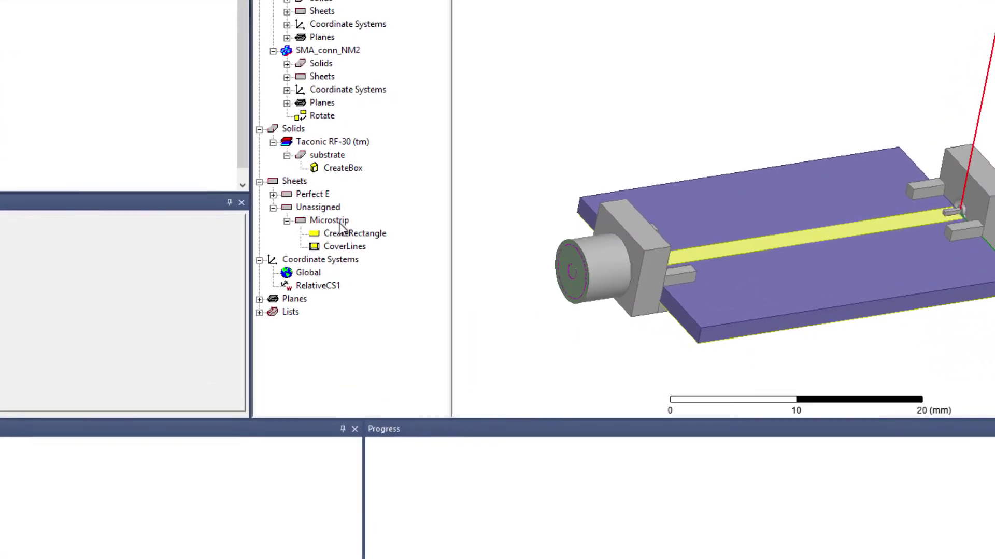
- Assign a Perfect E boundary to the Microstrip sheet, then select the Global coordinate system
{"action": "right_click", "coordinate": [416, 259]}
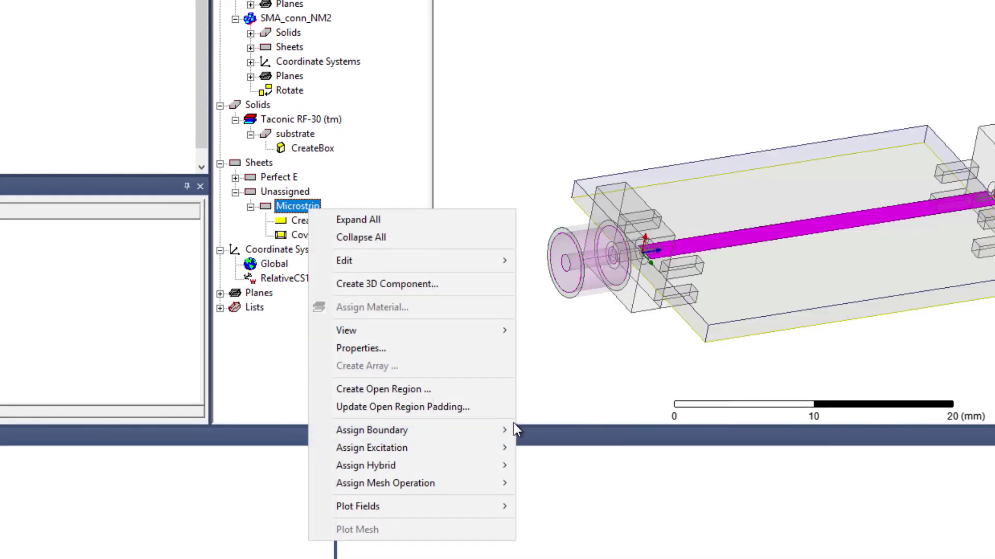
{"action": "mouse_move", "coordinate": [506, 430]}
{"action": "left_click", "coordinate": [574, 535]}
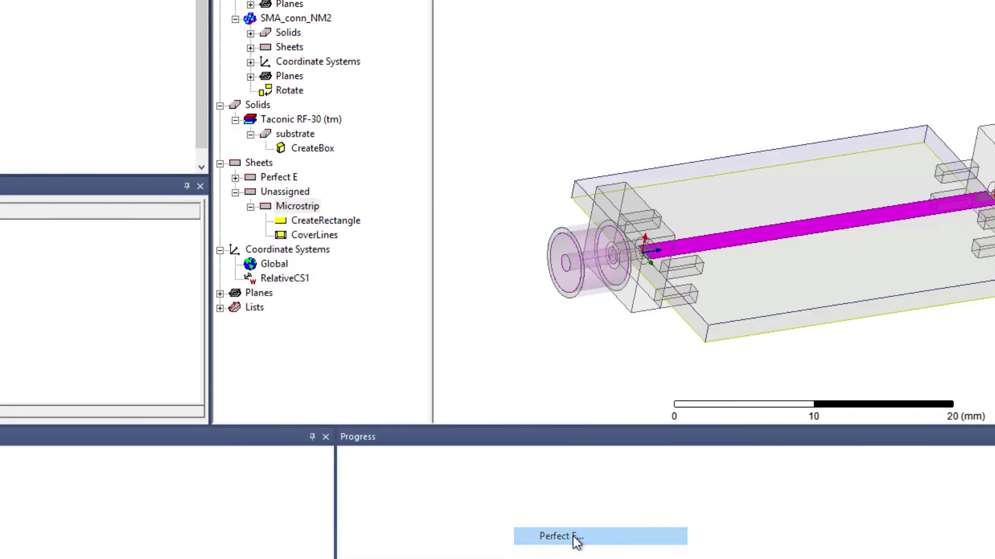
{"action": "key", "text": "Return"}
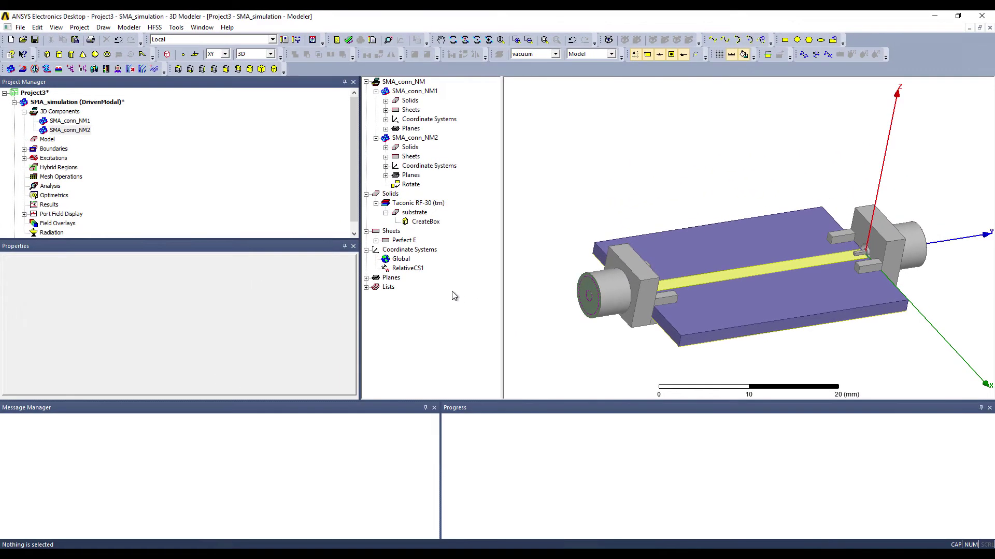
{"action": "left_click", "coordinate": [409, 268]}
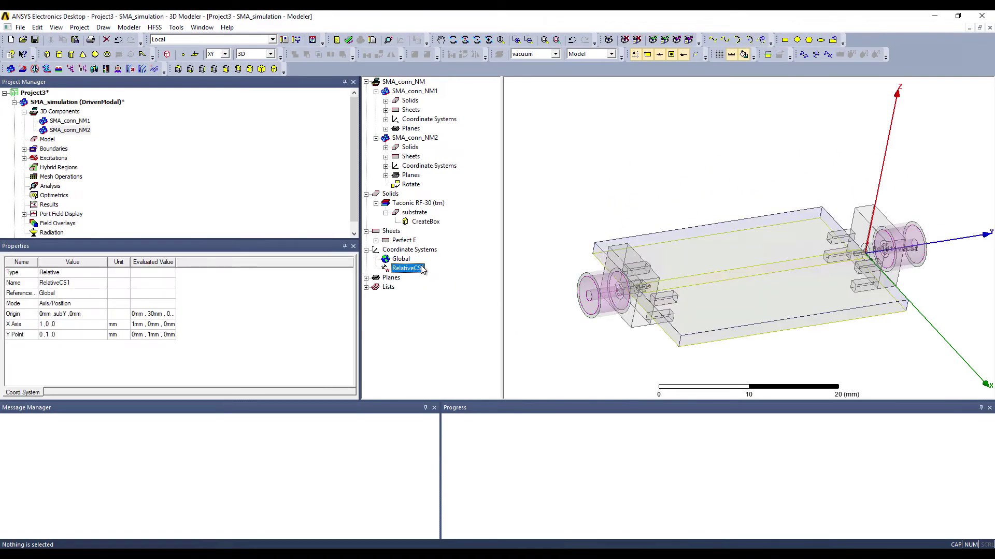
{"action": "key", "text": "Up"}
- Create an offset relative coordinate system placed on the microstrip trace
{"action": "left_click", "coordinate": [554, 288]}
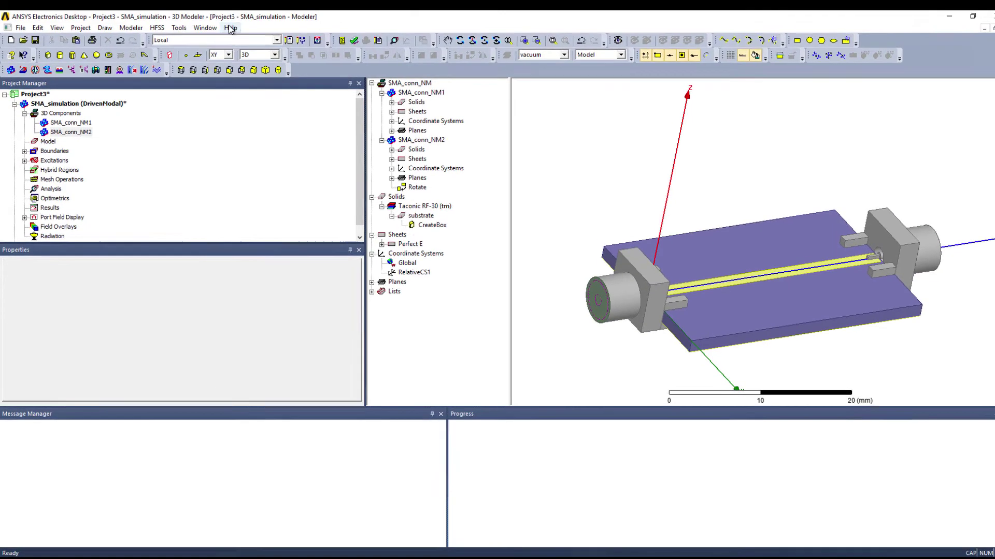
{"action": "left_click", "coordinate": [128, 27]}
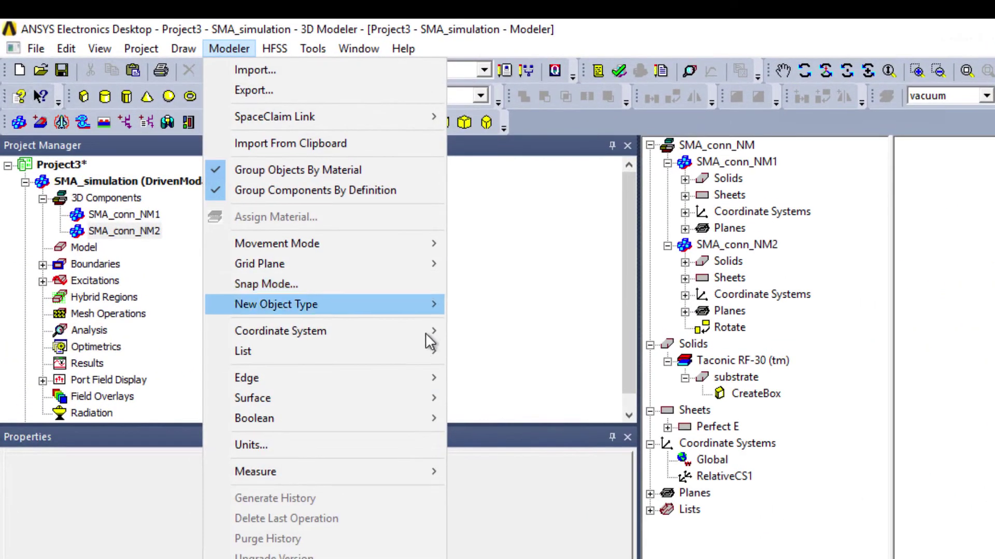
{"action": "mouse_move", "coordinate": [426, 334]}
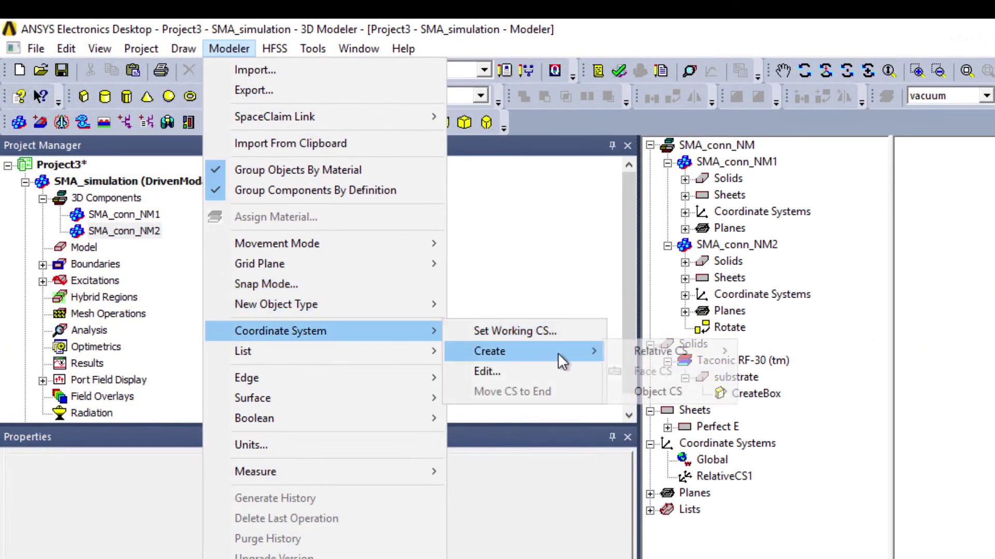
{"action": "mouse_move", "coordinate": [654, 352]}
{"action": "left_click", "coordinate": [721, 351]}
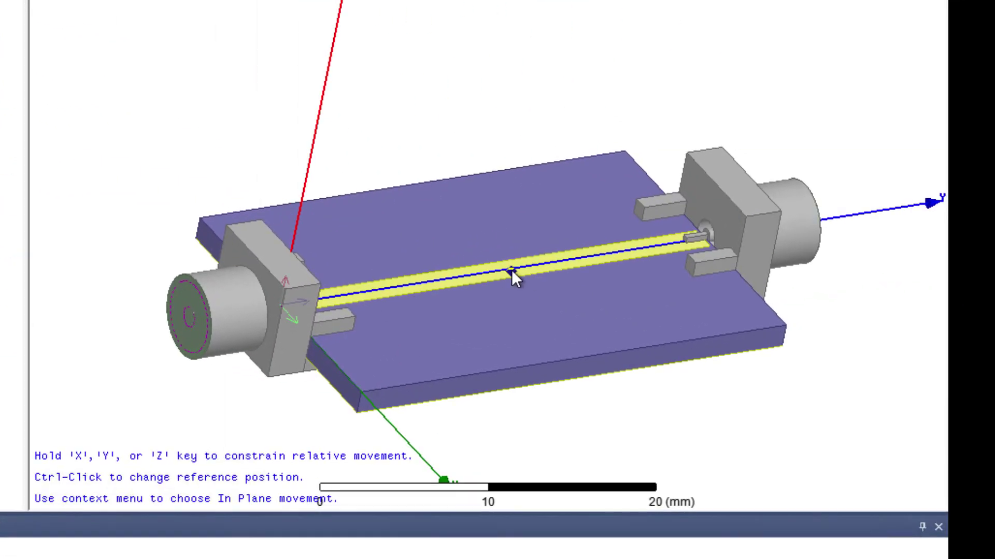
{"action": "left_click", "coordinate": [512, 269]}
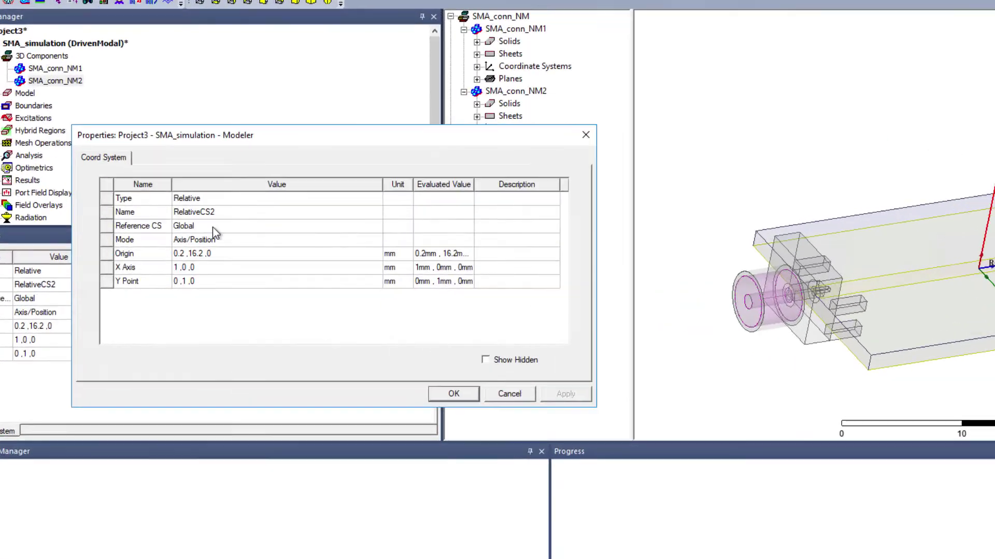
- Name the coordinate system radiation_box_CS and set its origin to 0, subY/2, 0
{"action": "left_click", "coordinate": [237, 212]}
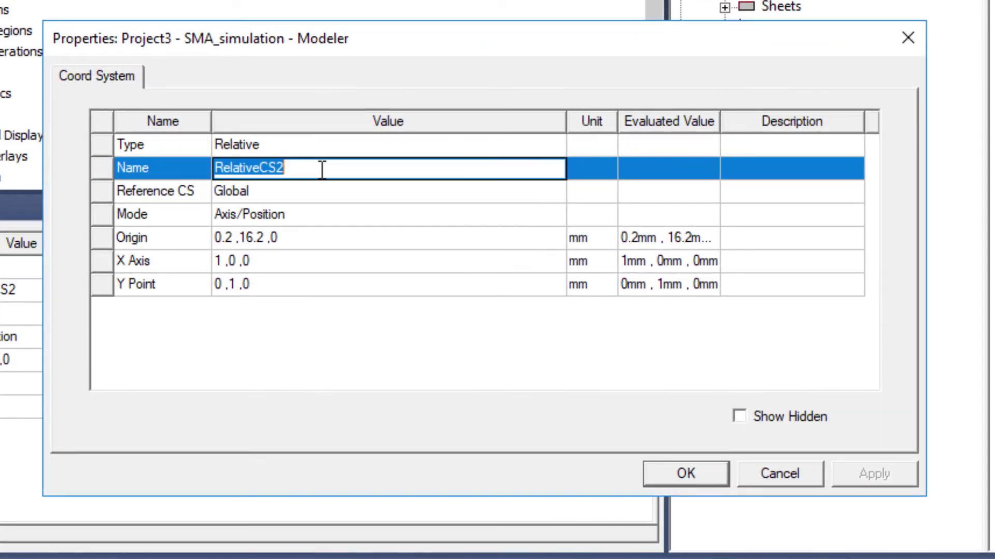
{"action": "type", "text": "radiation_box_CS"}
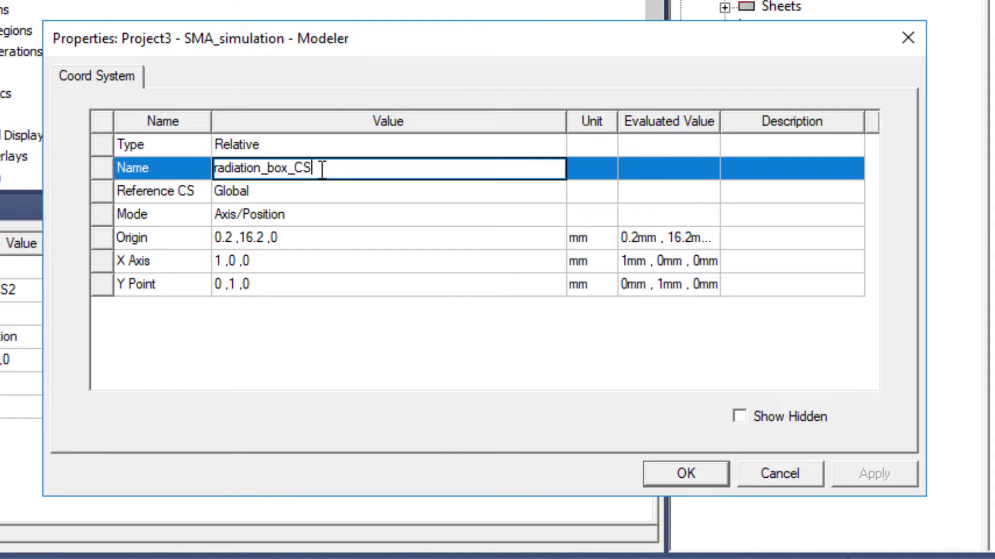
{"action": "left_click", "coordinate": [336, 251]}
{"action": "left_click", "coordinate": [327, 237]}
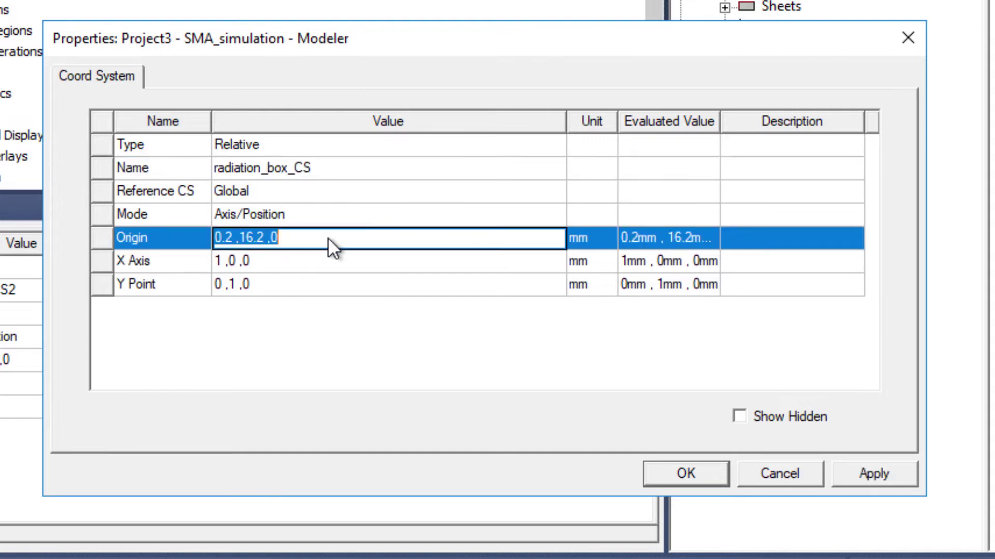
{"action": "type", "text": "0,"}
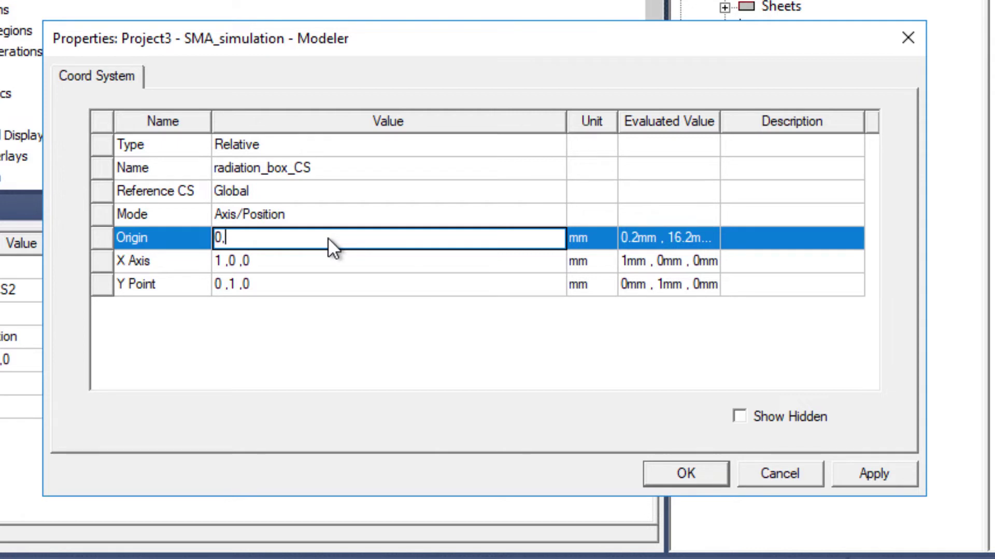
{"action": "type", "text": "subY/2,0"}
{"action": "left_click", "coordinate": [708, 463]}
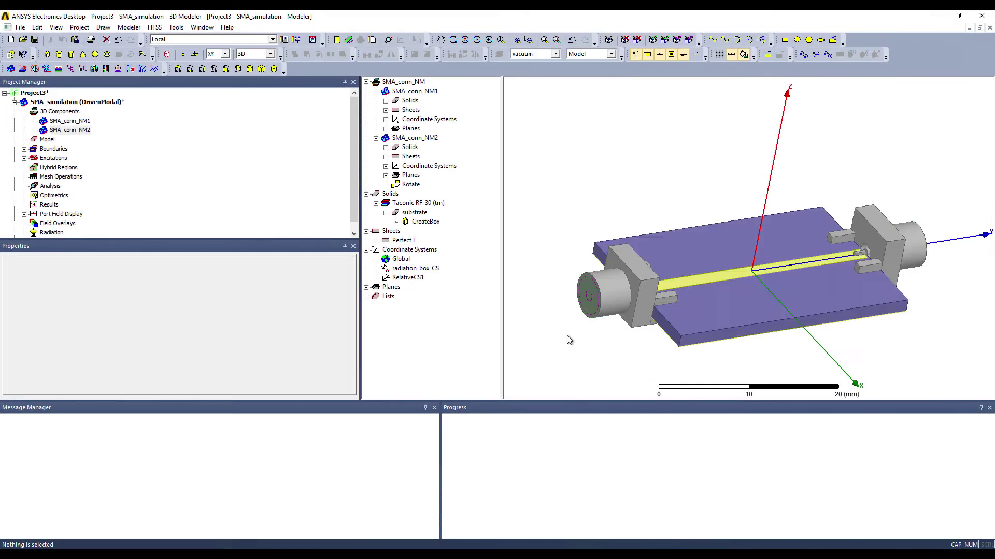
- Draw a box over the connector board from two base corners and a height
{"action": "scroll", "coordinate": [533, 293], "scroll_direction": "down", "scroll_amount": 2}
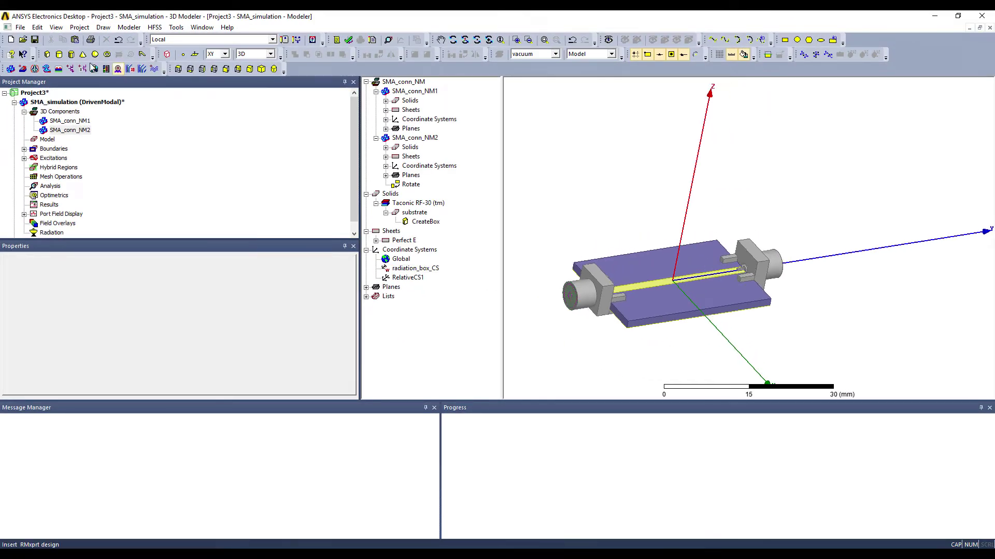
{"action": "left_click", "coordinate": [47, 54]}
{"action": "left_click", "coordinate": [542, 316]}
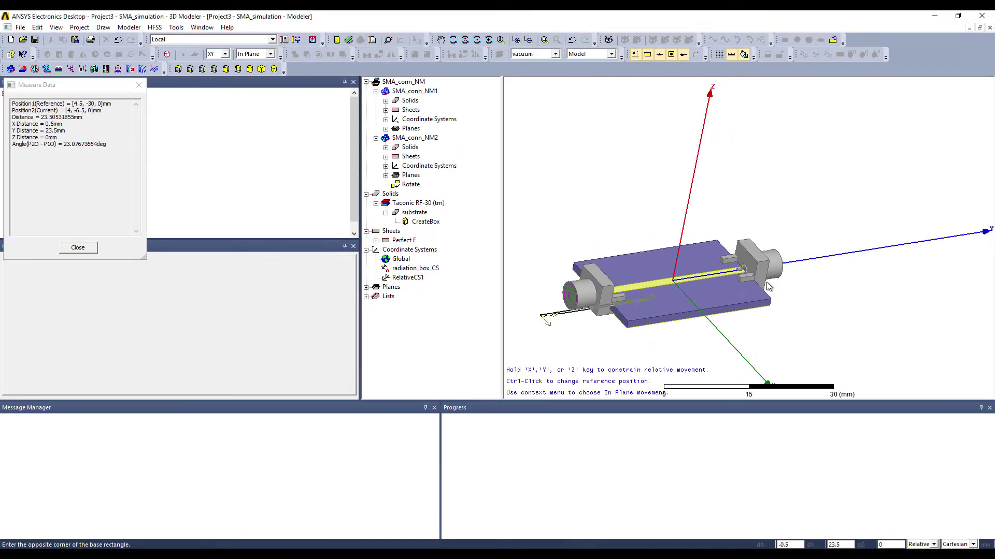
{"action": "left_click", "coordinate": [828, 210]}
{"action": "left_click", "coordinate": [822, 151]}
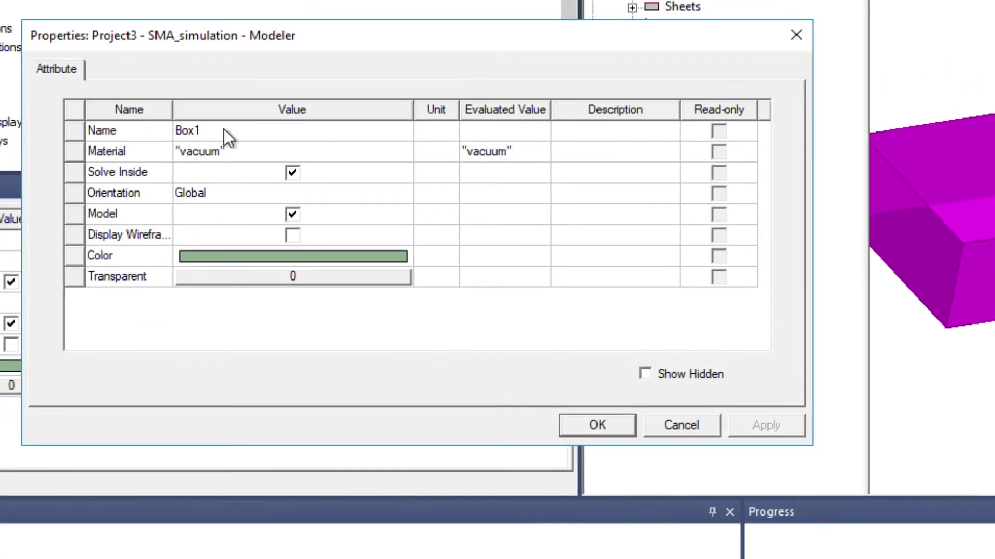
- Rename the box to radiation_box and set its transparency to 1
{"action": "left_click", "coordinate": [223, 131]}
{"action": "type", "text": "radiation_b"}
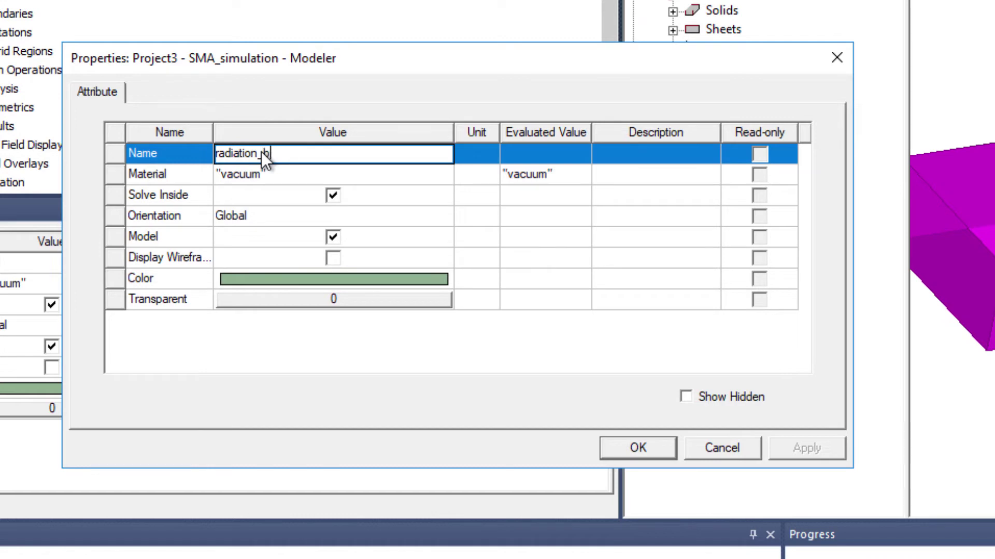
{"action": "type", "text": "ox"}
{"action": "left_click", "coordinate": [325, 300]}
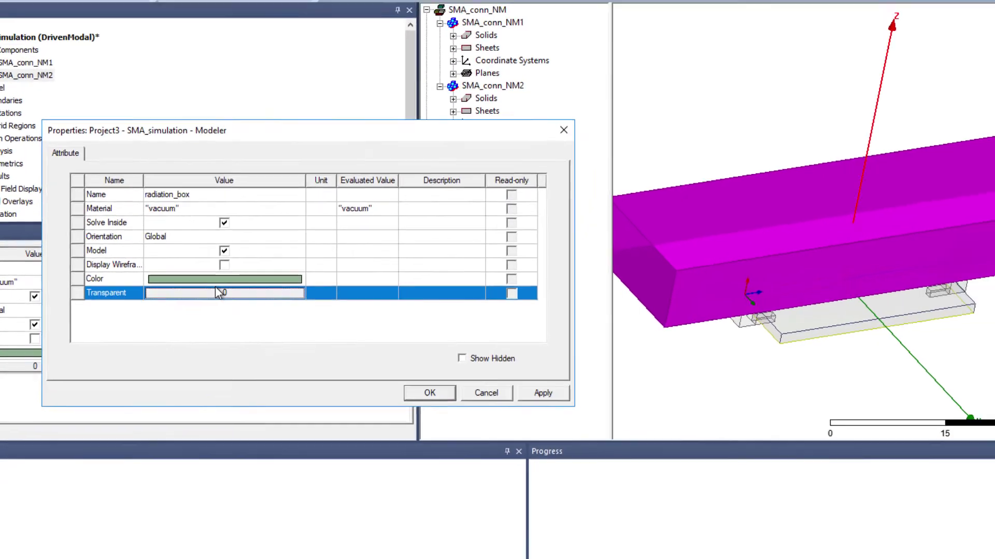
{"action": "left_click", "coordinate": [194, 293]}
{"action": "left_click_drag", "start_coordinate": [206, 262], "coordinate": [315, 264]}
{"action": "left_click", "coordinate": [242, 295]}
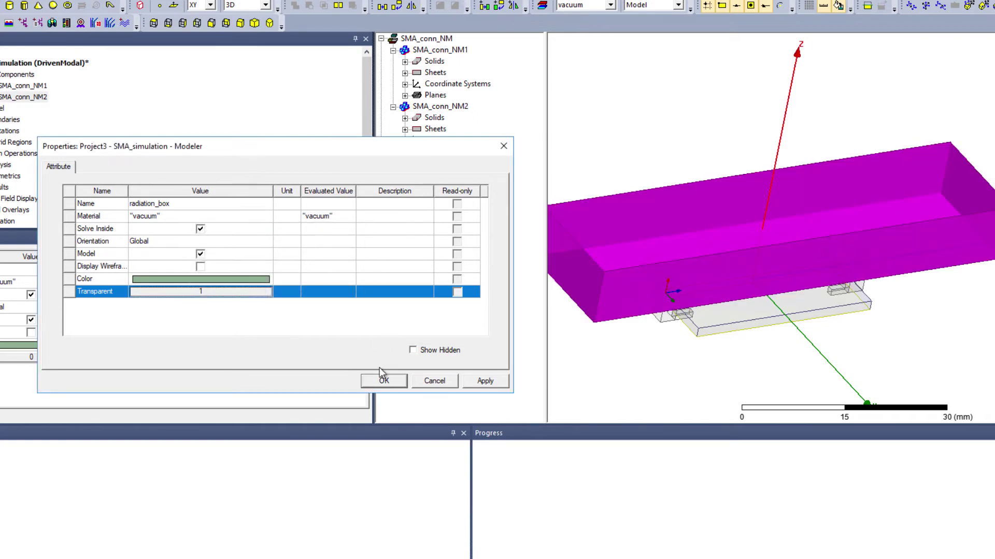
{"action": "left_click", "coordinate": [383, 382]}
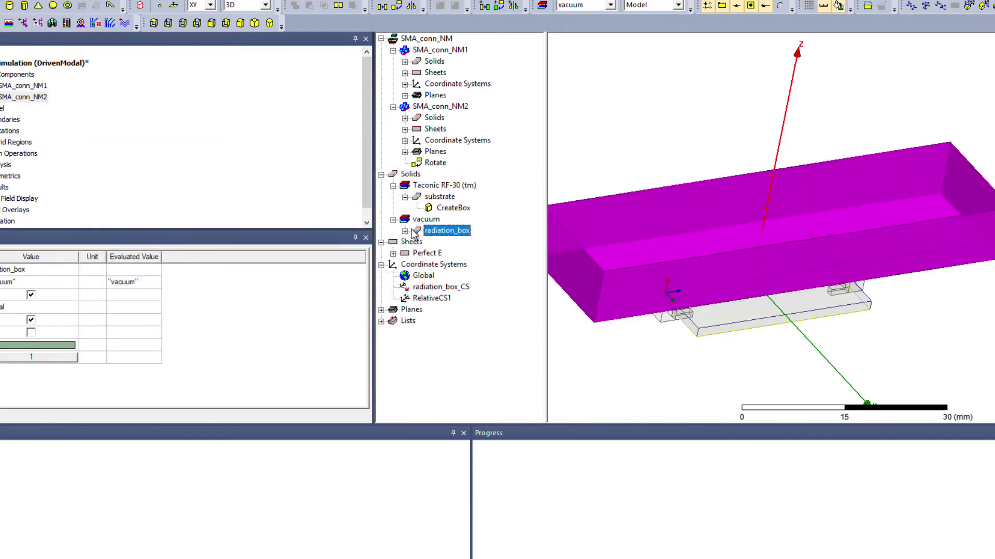
- Set radiation_box's X position to -15 and its XSize to 30 mm
{"action": "double_click", "coordinate": [448, 243]}
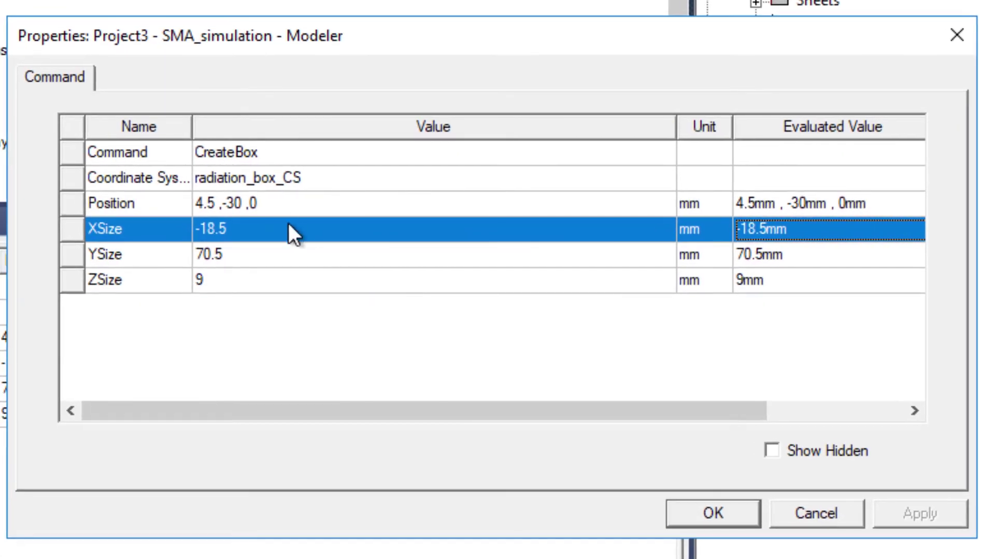
{"action": "left_click", "coordinate": [281, 210]}
{"action": "left_click", "coordinate": [283, 207]}
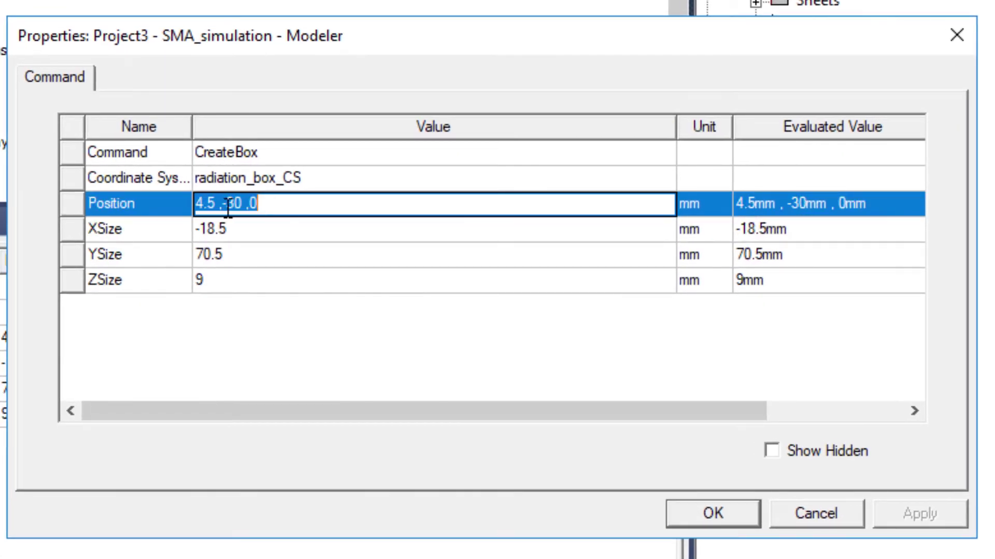
{"action": "left_click", "coordinate": [212, 203]}
{"action": "left_click_drag", "start_coordinate": [211, 207], "coordinate": [104, 207]}
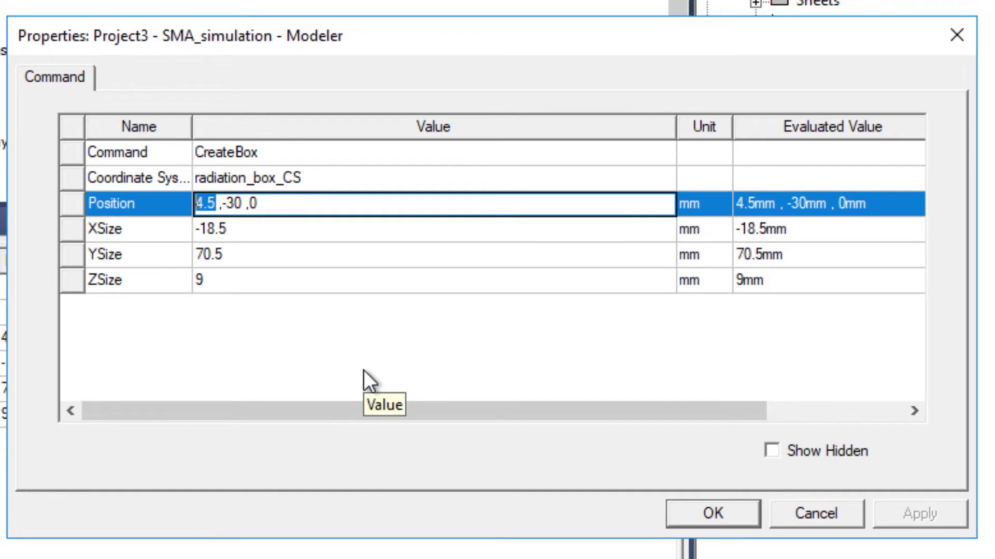
{"action": "type", "text": "-"}
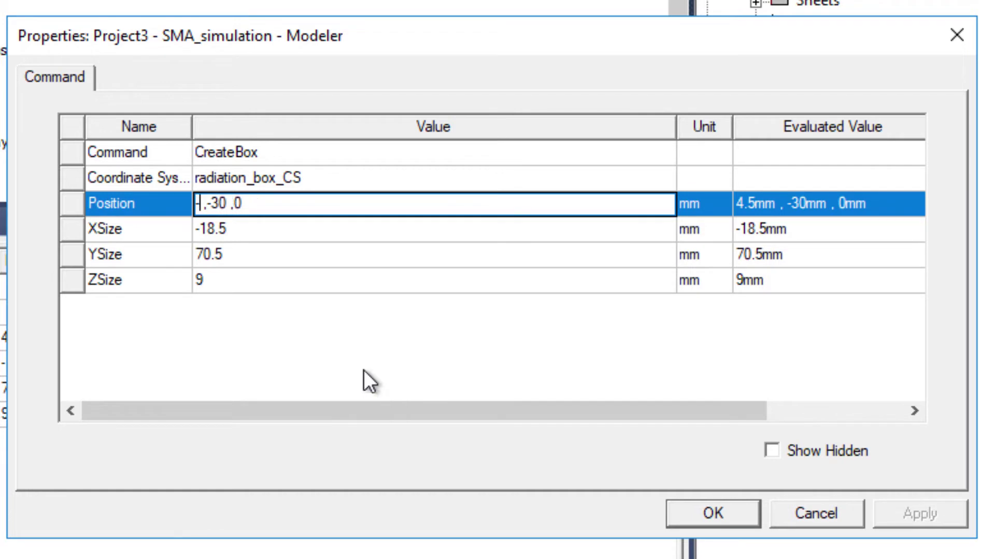
{"action": "type", "text": "15"}
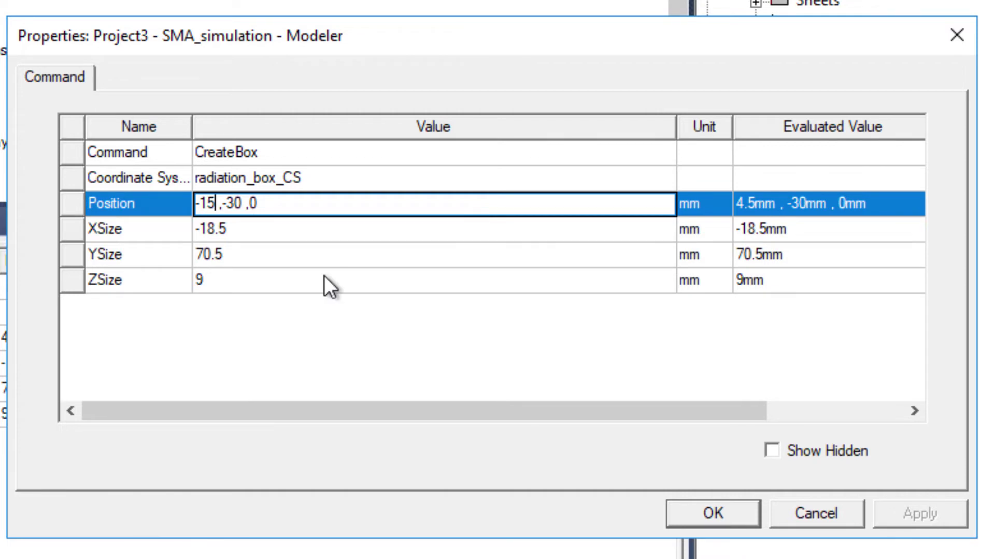
{"action": "left_click", "coordinate": [276, 229]}
{"action": "type", "text": "30"}
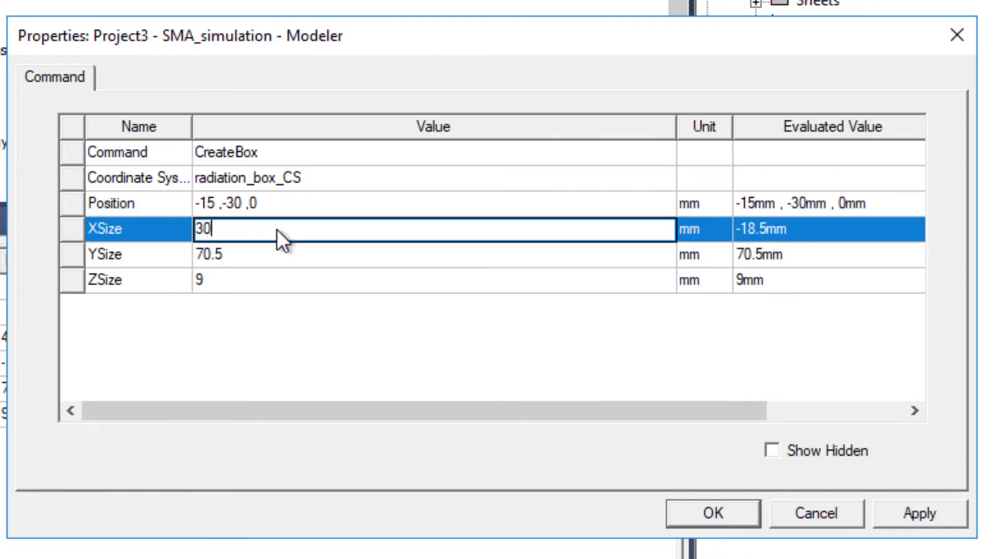
- Set the box's Y position to -21.5 and YSize to 43 mm
{"action": "left_click", "coordinate": [238, 202]}
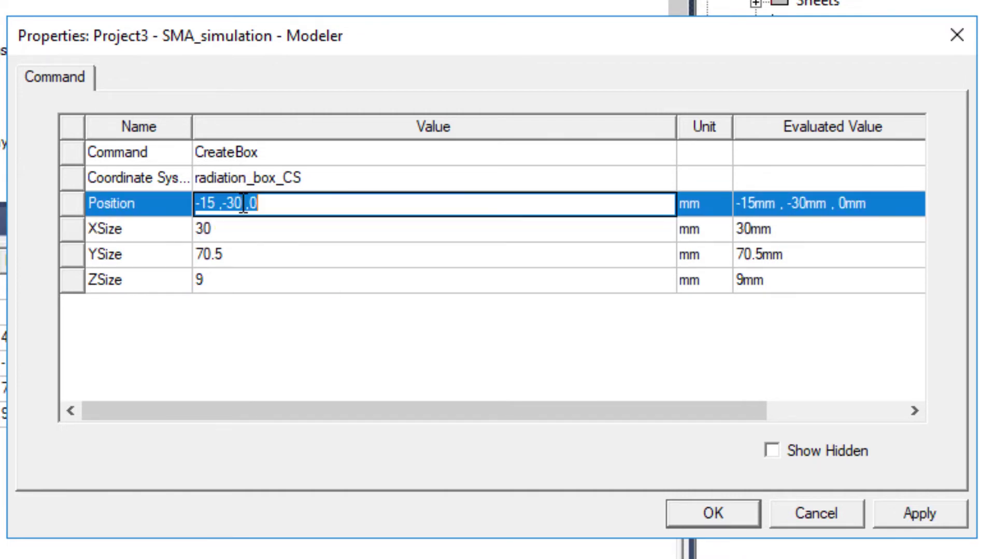
{"action": "left_click_drag", "start_coordinate": [244, 204], "coordinate": [231, 203]}
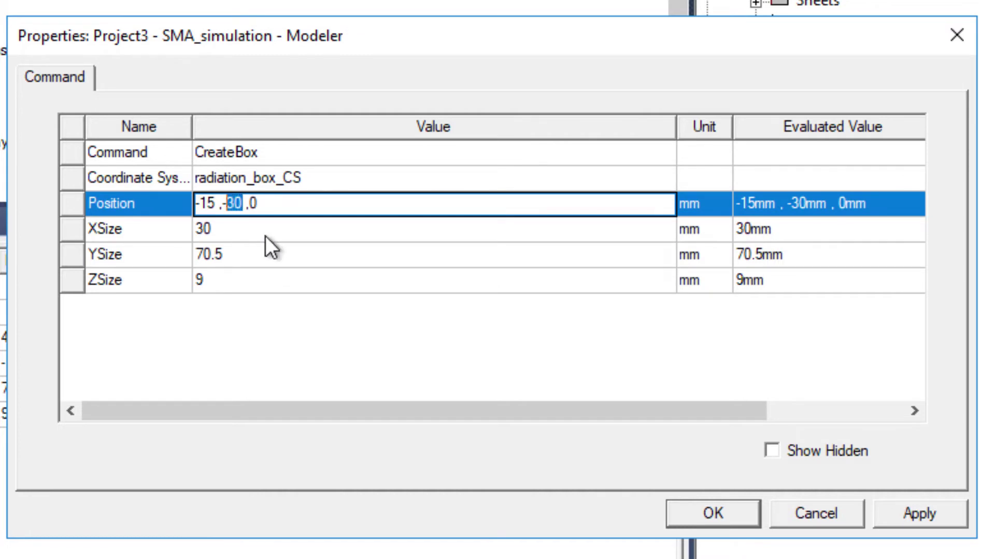
{"action": "type", "text": "21.5"}
{"action": "left_click", "coordinate": [241, 260]}
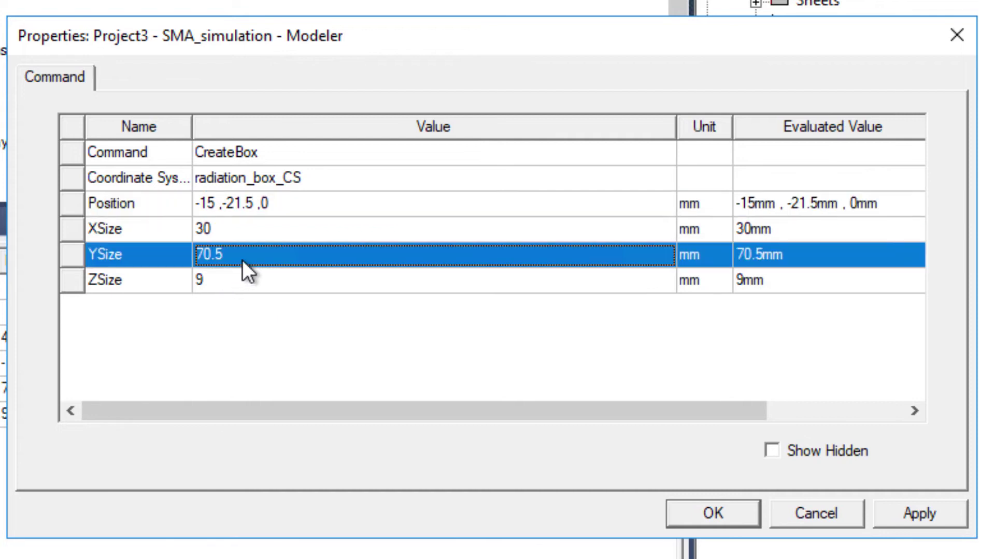
{"action": "type", "text": "43"}
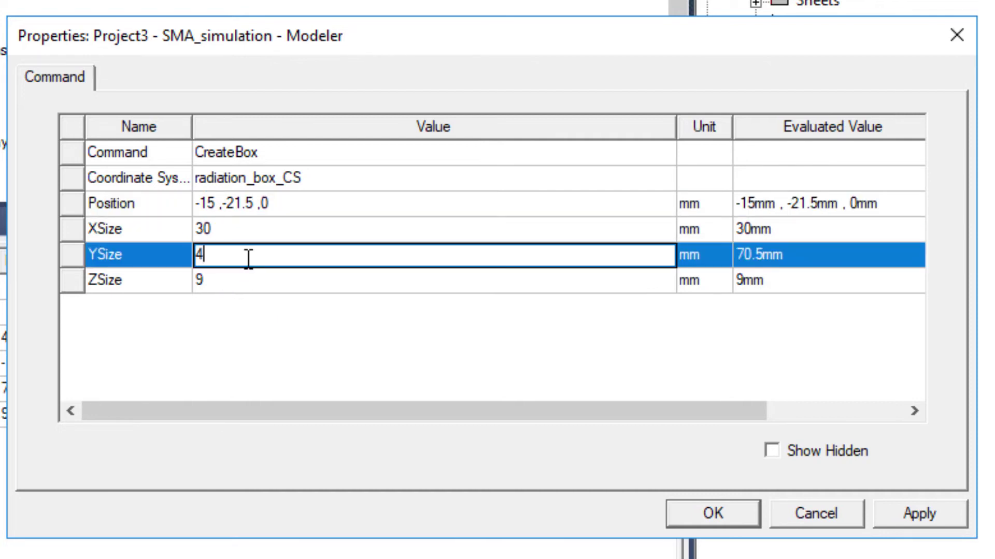
- Set the box's Z position to -5 and ZSize to 15 mm, then apply
{"action": "left_click", "coordinate": [285, 204]}
{"action": "left_click_drag", "start_coordinate": [284, 204], "coordinate": [264, 236]}
{"action": "type", "text": "-5"}
{"action": "left_click", "coordinate": [207, 285]}
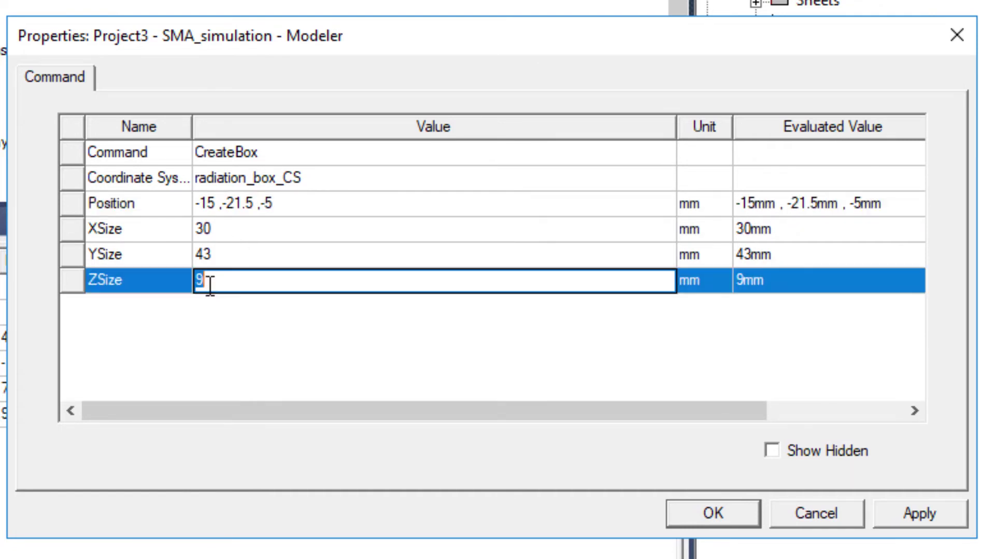
{"action": "type", "text": "1"}
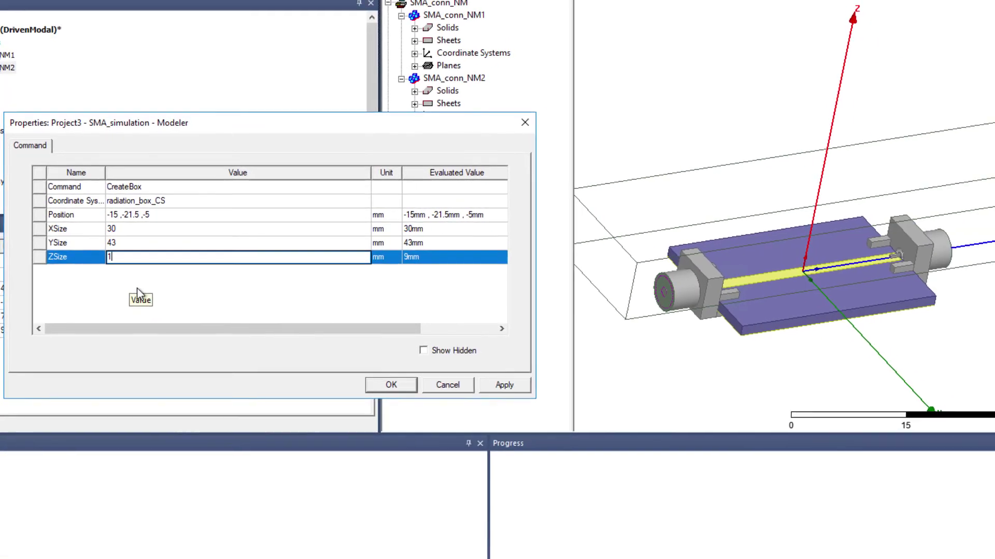
{"action": "type", "text": "5"}
{"action": "left_click", "coordinate": [139, 293]}
{"action": "left_click", "coordinate": [504, 385]}
{"action": "left_click", "coordinate": [446, 385]}
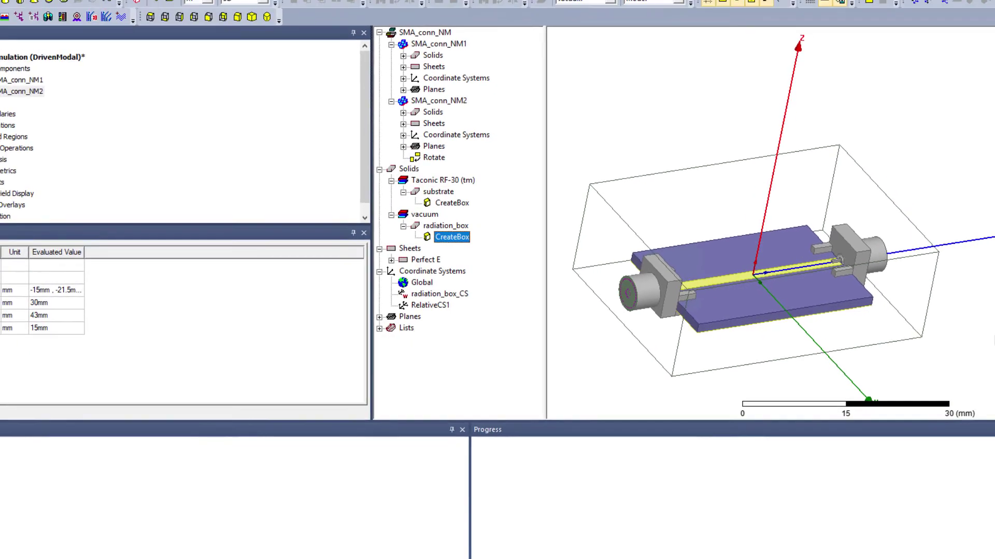
- Assign the Radiation boundary Rad1 to radiation_box
{"action": "left_click_drag", "start_coordinate": [857, 328], "coordinate": [887, 333], "text": "alt"}
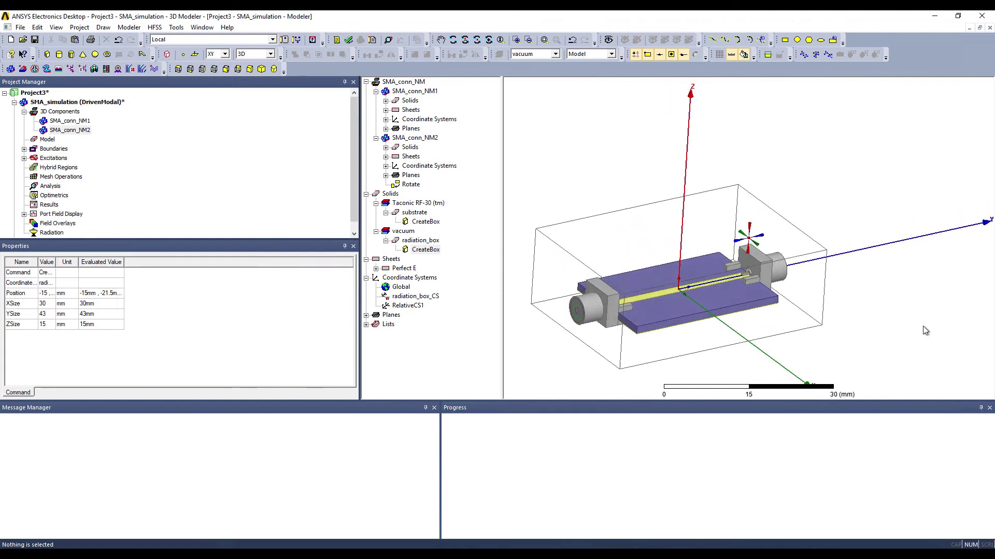
{"action": "scroll", "coordinate": [808, 352], "scroll_direction": "up", "scroll_amount": 2}
{"action": "scroll", "coordinate": [731, 369], "scroll_direction": "down", "scroll_amount": 3}
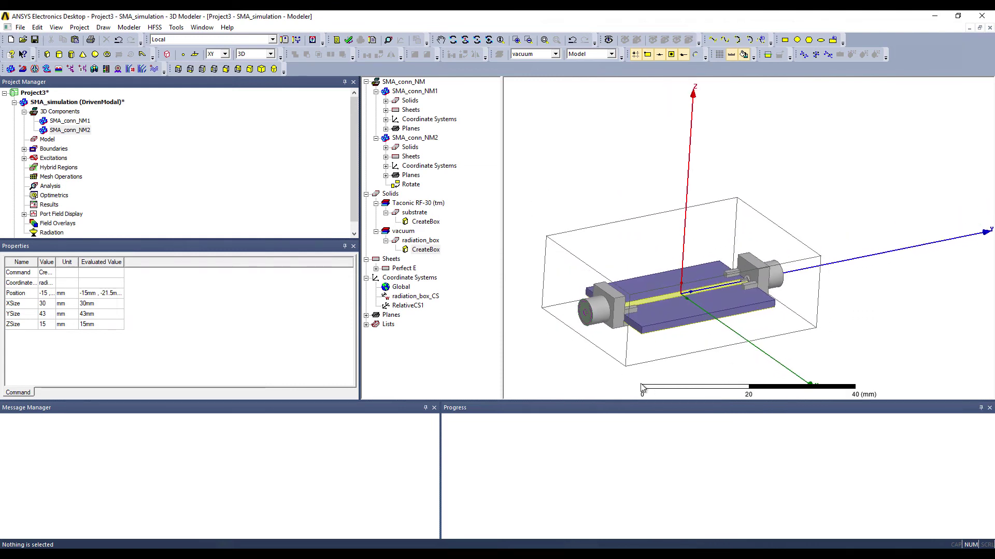
{"action": "left_click", "coordinate": [582, 380]}
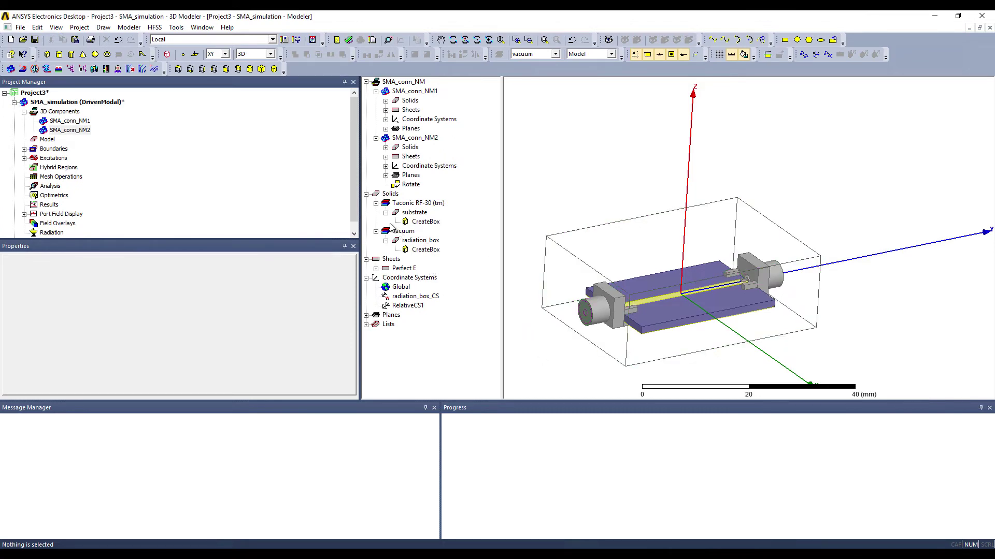
{"action": "left_click", "coordinate": [417, 240]}
{"action": "right_click", "coordinate": [409, 240]}
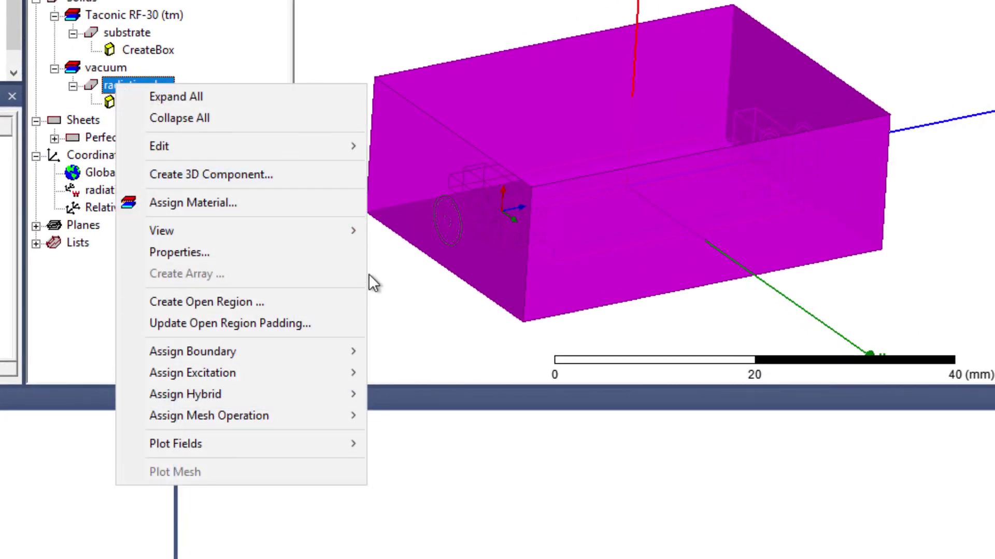
{"action": "mouse_move", "coordinate": [344, 353]}
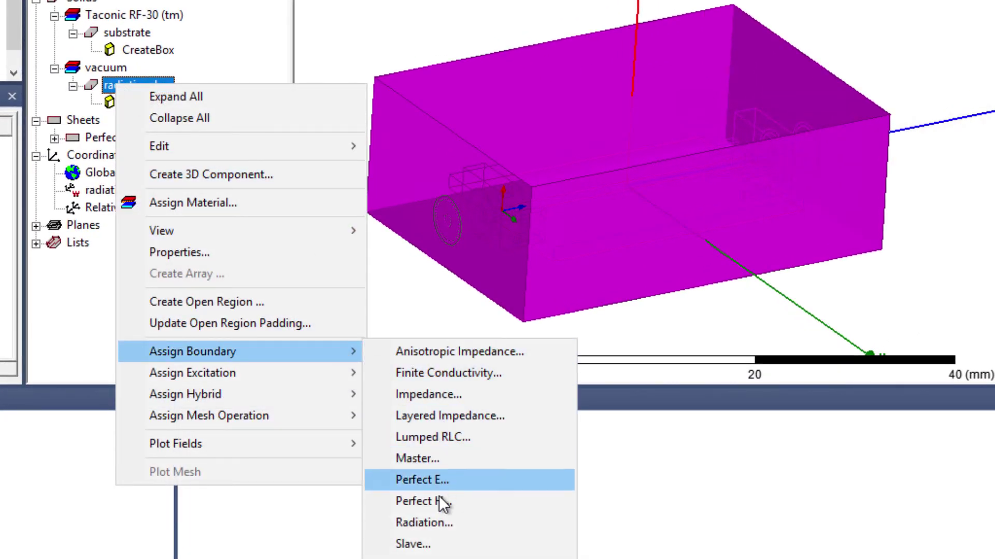
{"action": "left_click", "coordinate": [434, 522]}
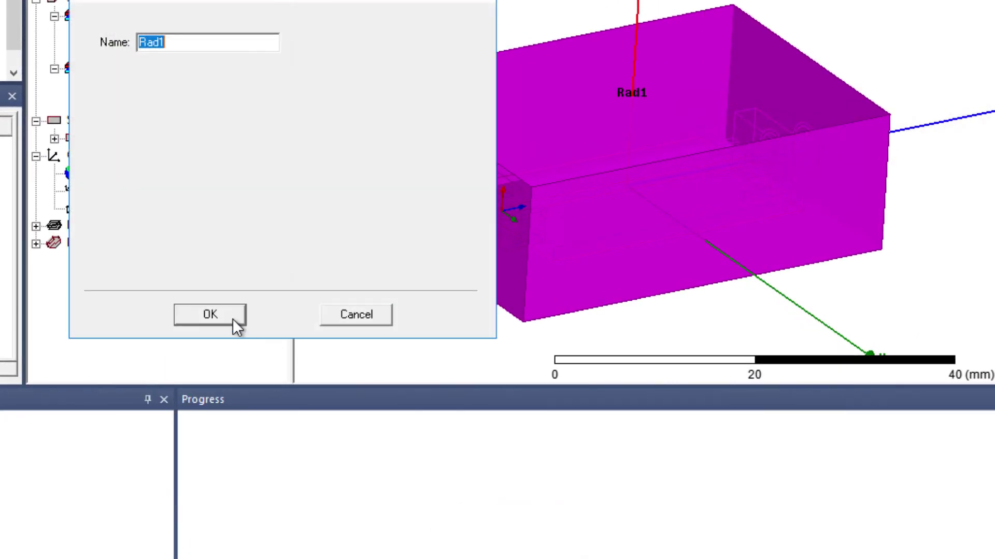
{"action": "left_click", "coordinate": [232, 318]}
- Review the PerfE1, PerfE2 and Rad1 boundaries and both connector wave ports
{"action": "left_click", "coordinate": [24, 148]}
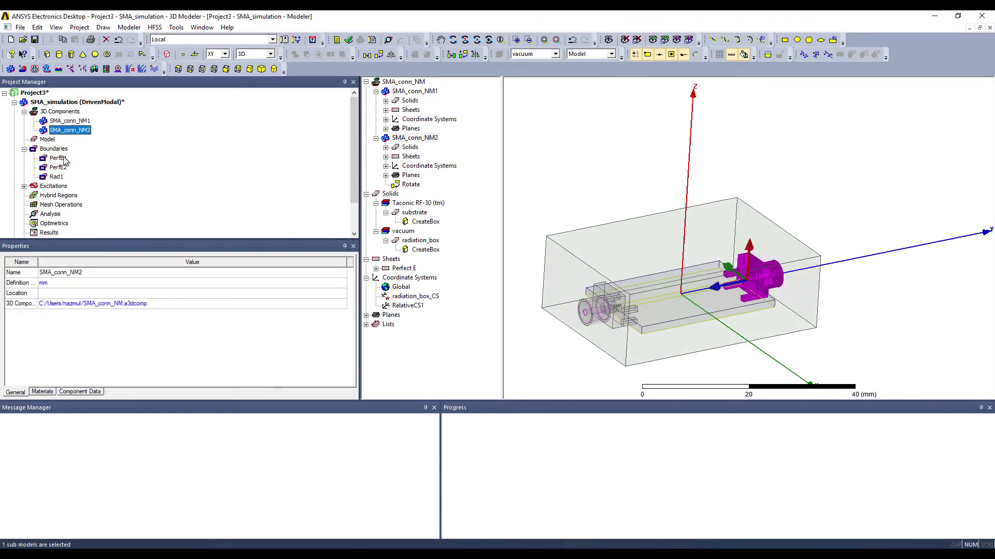
{"action": "left_click", "coordinate": [61, 158]}
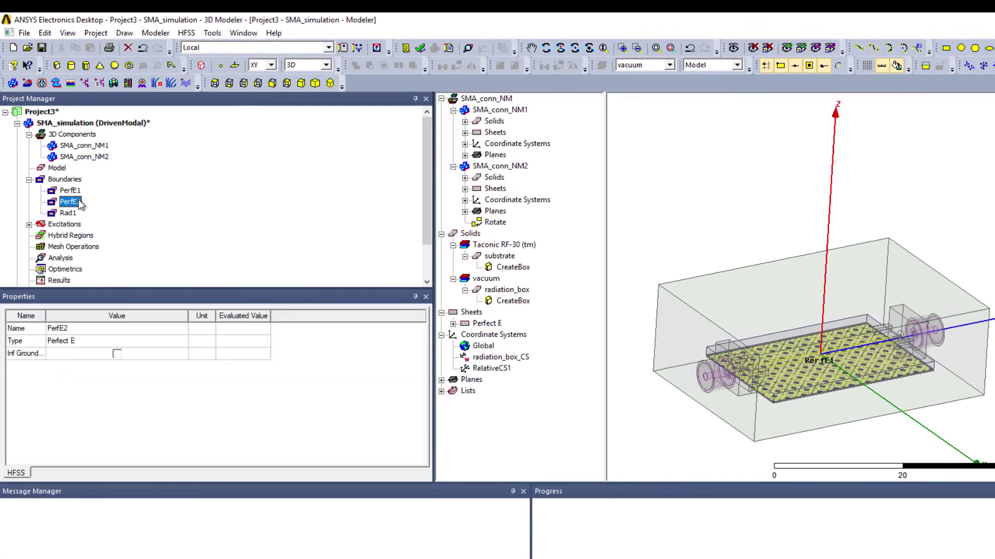
{"action": "left_click", "coordinate": [74, 192]}
{"action": "left_click", "coordinate": [69, 214]}
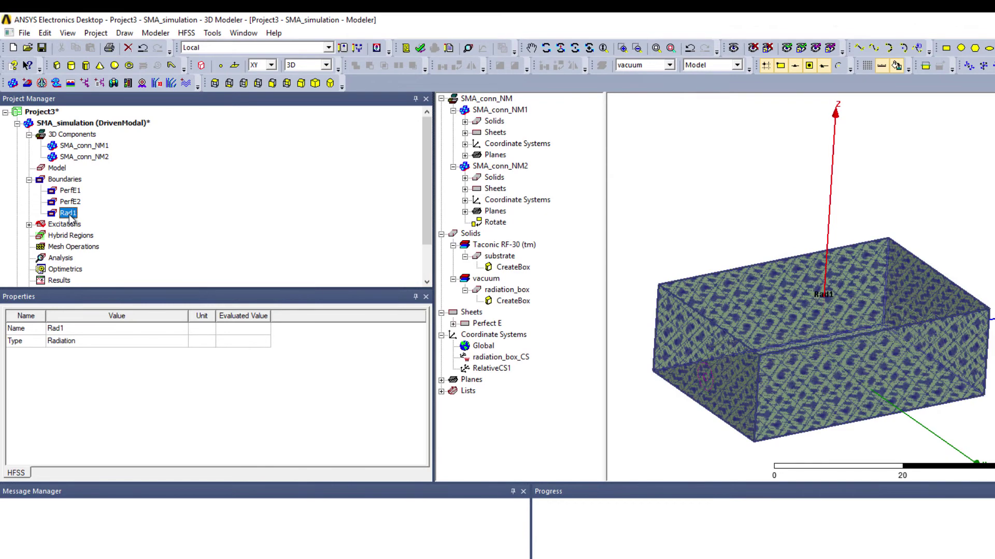
{"action": "left_click", "coordinate": [29, 224]}
{"action": "left_click", "coordinate": [73, 236]}
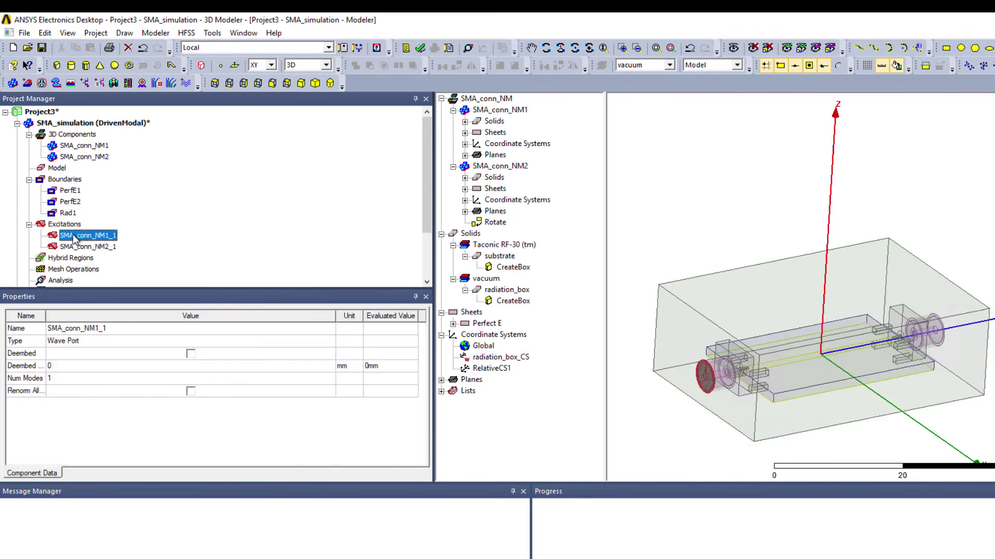
{"action": "left_click", "coordinate": [88, 247]}
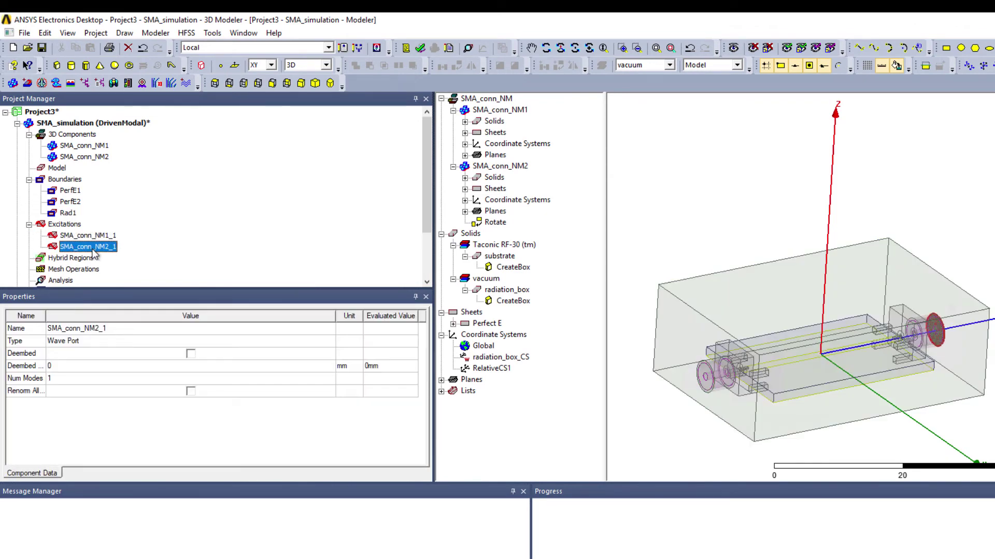
{"action": "left_click", "coordinate": [713, 183]}
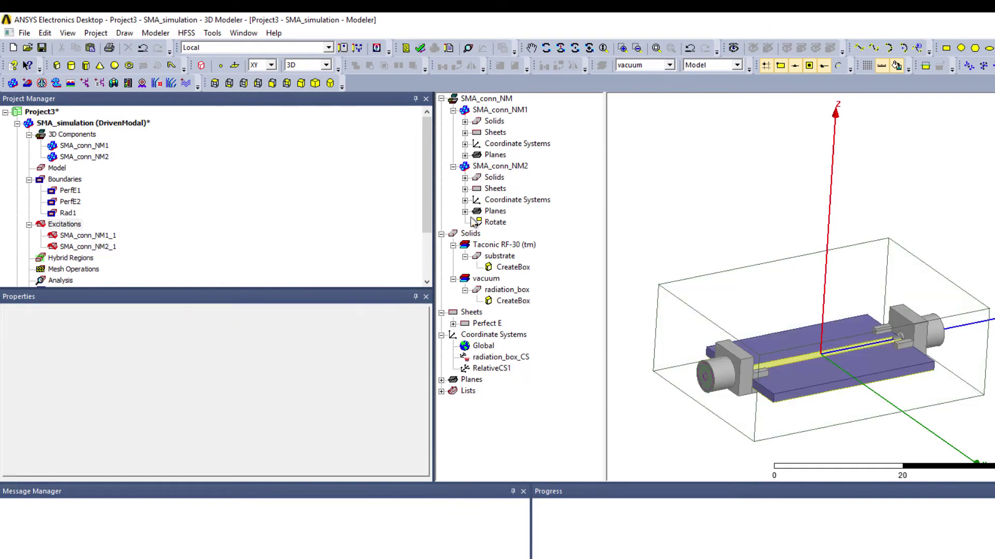
- Add solution Setup1 at 5 GHz with a maximum of 20 passes
{"action": "scroll", "coordinate": [99, 235], "scroll_direction": "down", "scroll_amount": 1}
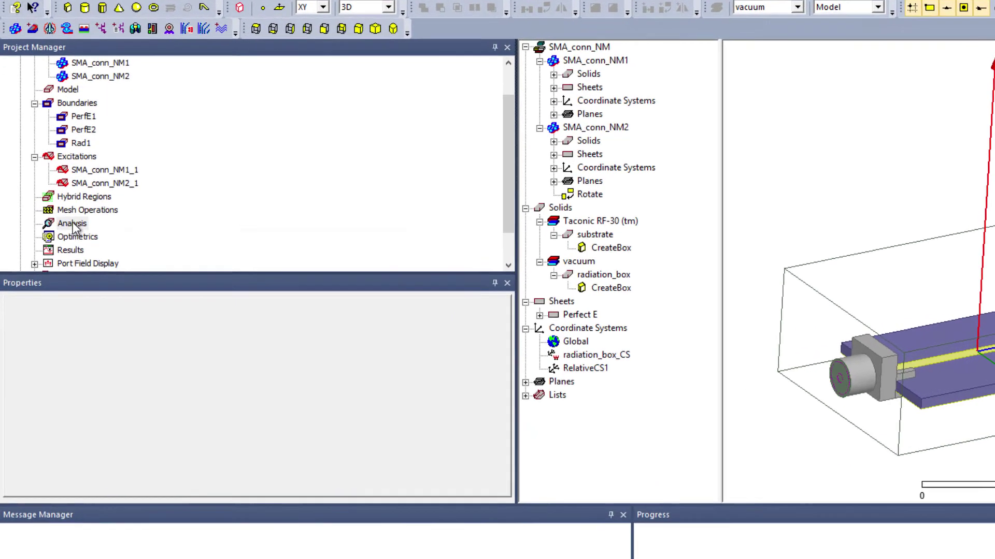
{"action": "right_click", "coordinate": [72, 224]}
{"action": "left_click", "coordinate": [222, 259]}
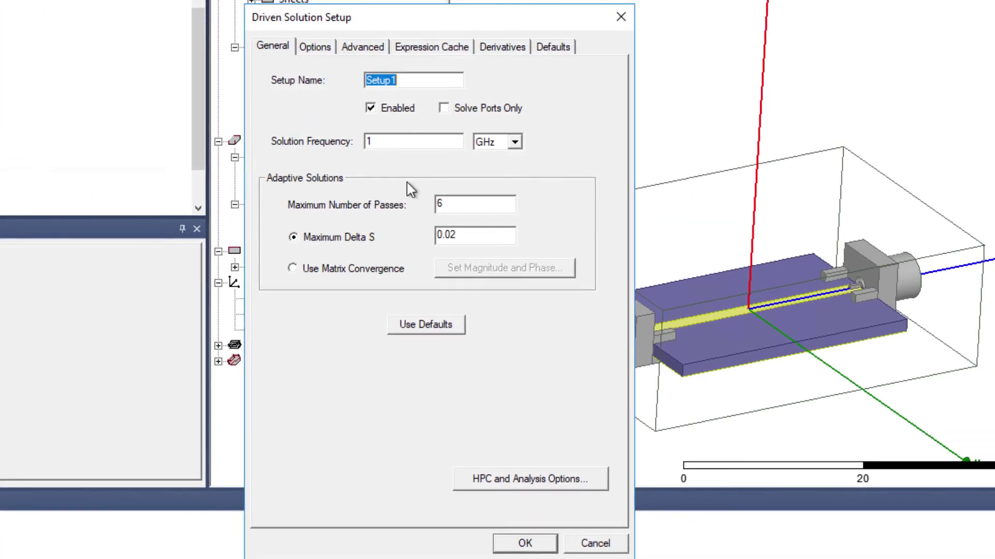
{"action": "key", "text": "Tab"}
{"action": "key", "text": "Tab"}
{"action": "key", "text": "Tab"}
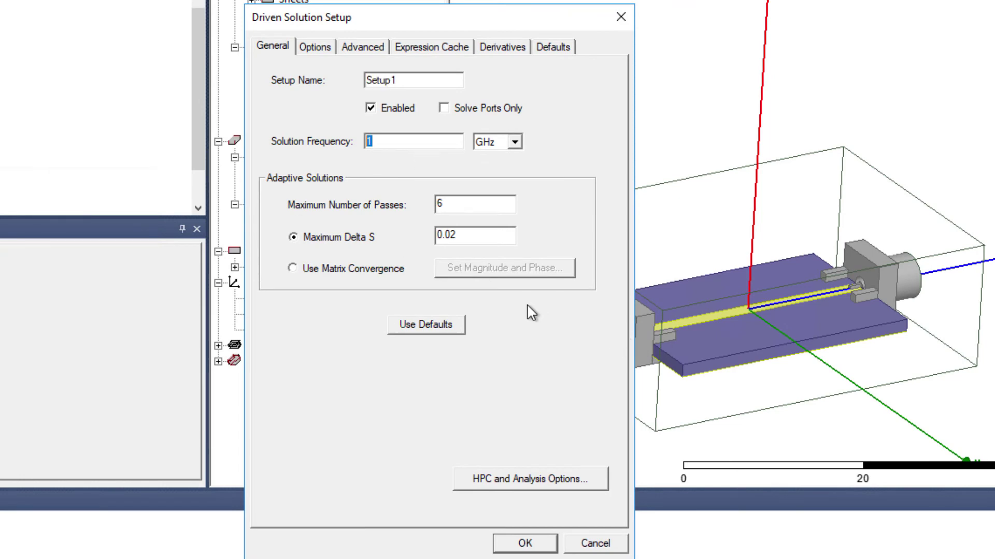
{"action": "type", "text": "5"}
{"action": "key", "text": "Tab"}
{"action": "key", "text": "Tab"}
{"action": "type", "text": "20"}
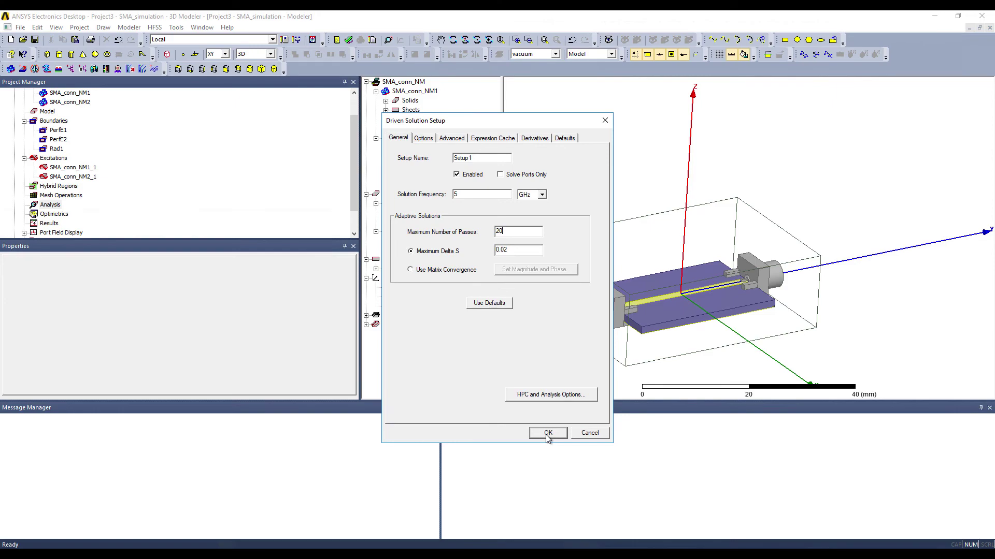
{"action": "left_click", "coordinate": [547, 434]}
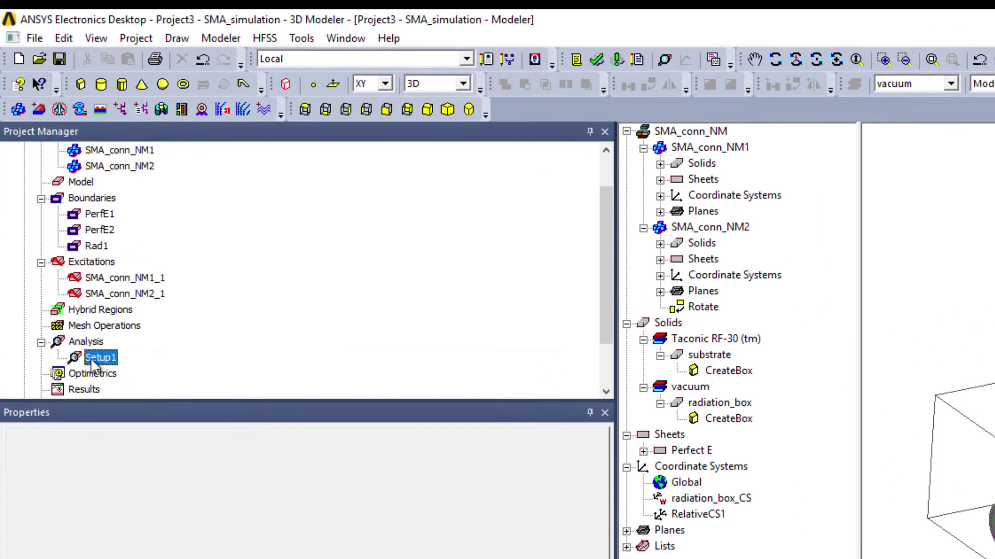
- Add a discrete 1–10 GHz frequency sweep with 0.1 GHz steps to Setup1
{"action": "right_click", "coordinate": [93, 365]}
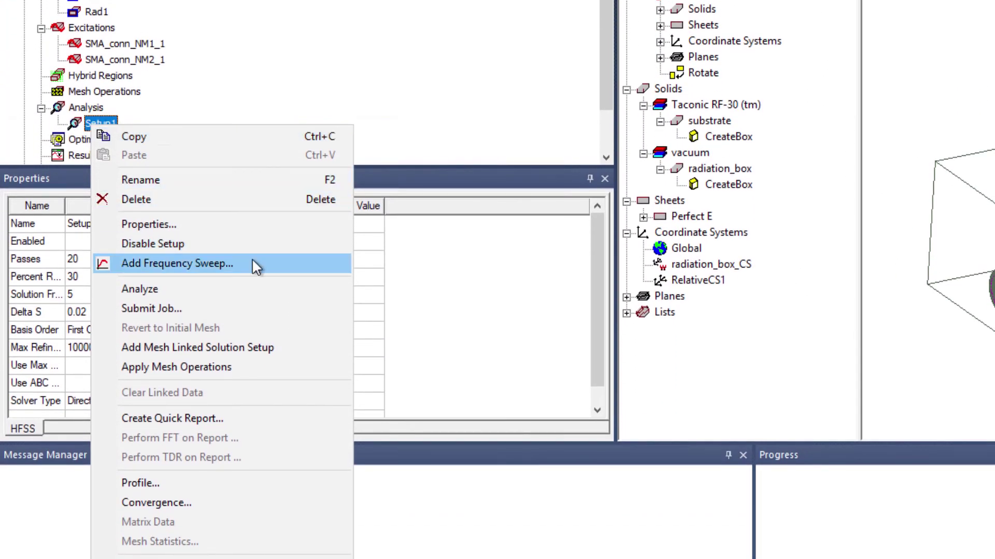
{"action": "left_click", "coordinate": [254, 267]}
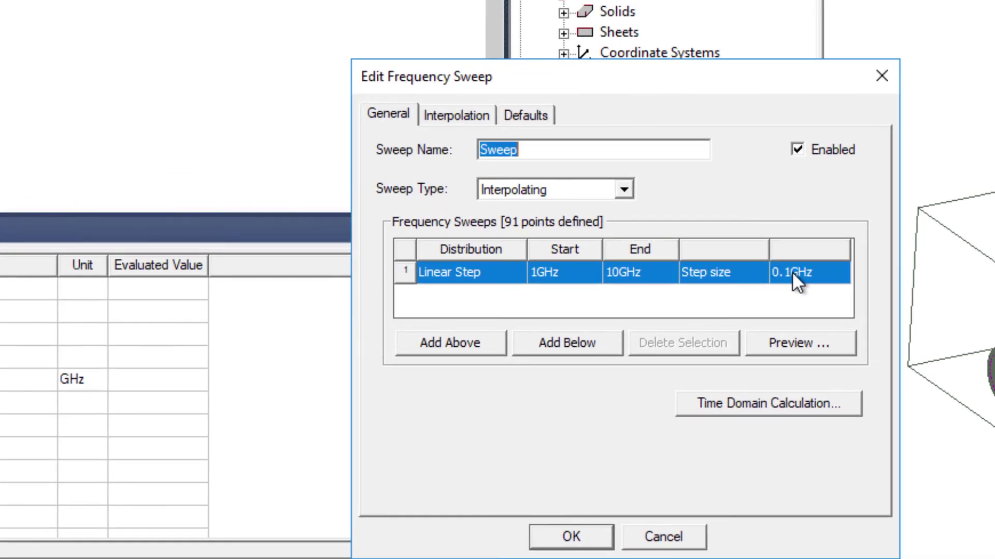
{"action": "left_click", "coordinate": [796, 275]}
{"action": "left_click", "coordinate": [529, 305]}
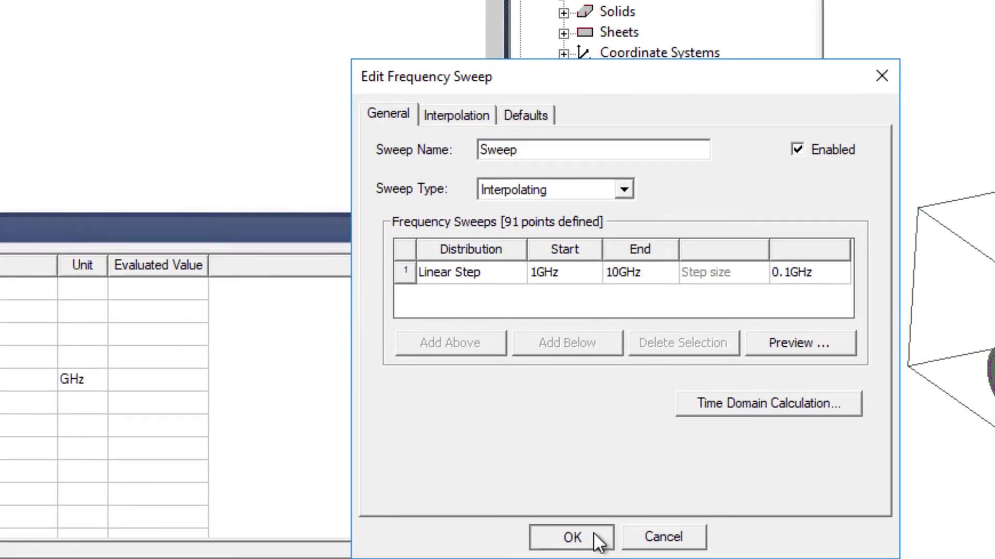
{"action": "left_click", "coordinate": [622, 192]}
{"action": "left_click", "coordinate": [574, 211]}
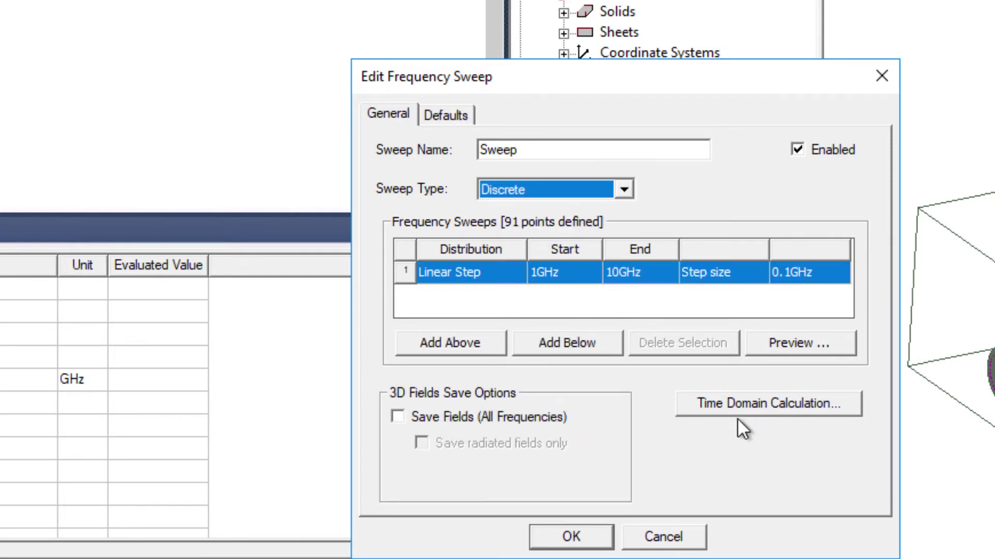
{"action": "left_click", "coordinate": [580, 538]}
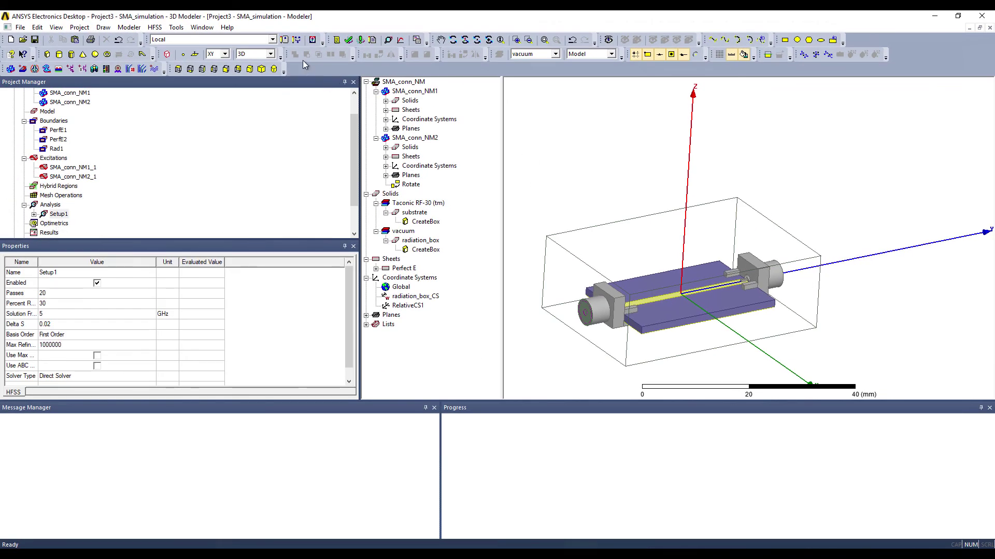
- Validate the design, then run Analyze All, saving the project as SMA_simulation
{"action": "left_click", "coordinate": [348, 39]}
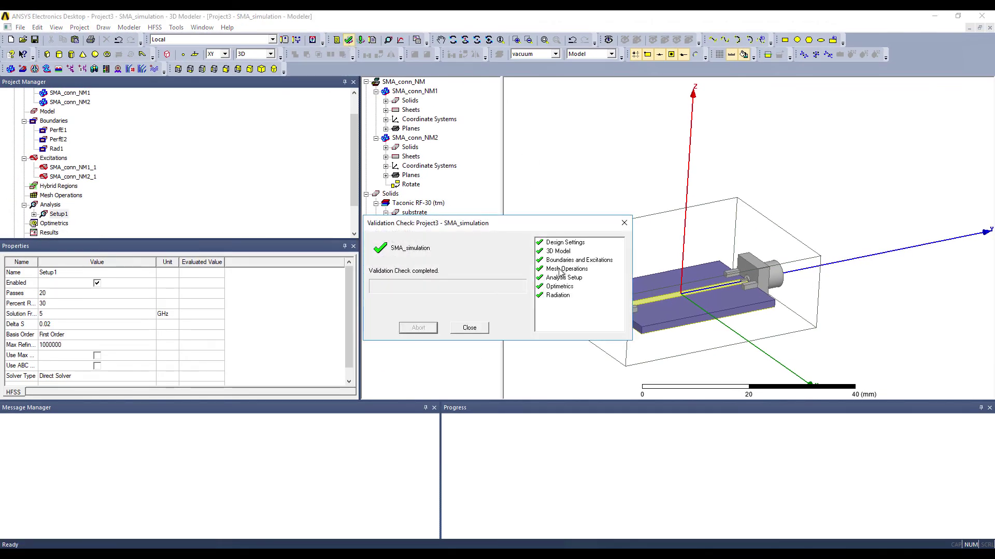
{"action": "left_click", "coordinate": [471, 328]}
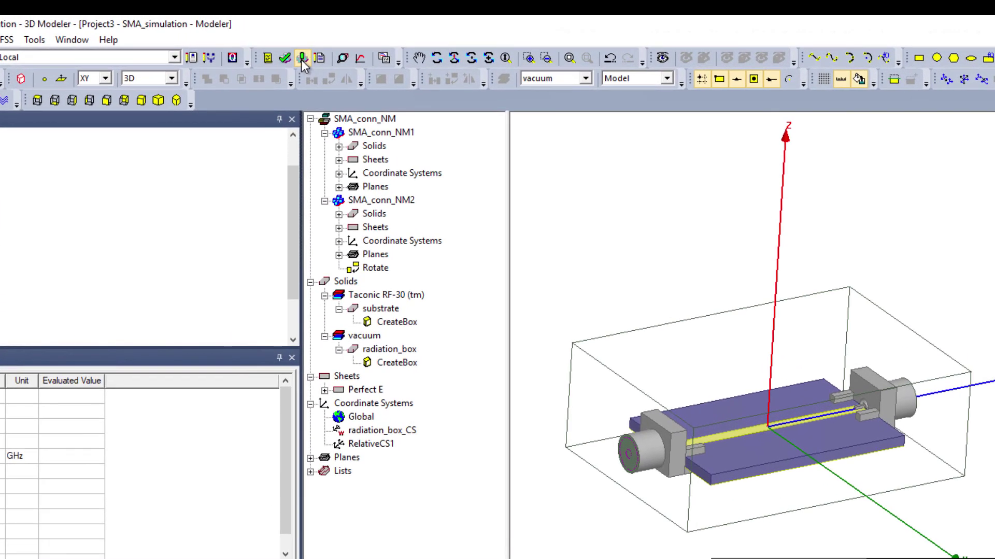
{"action": "left_click", "coordinate": [300, 60]}
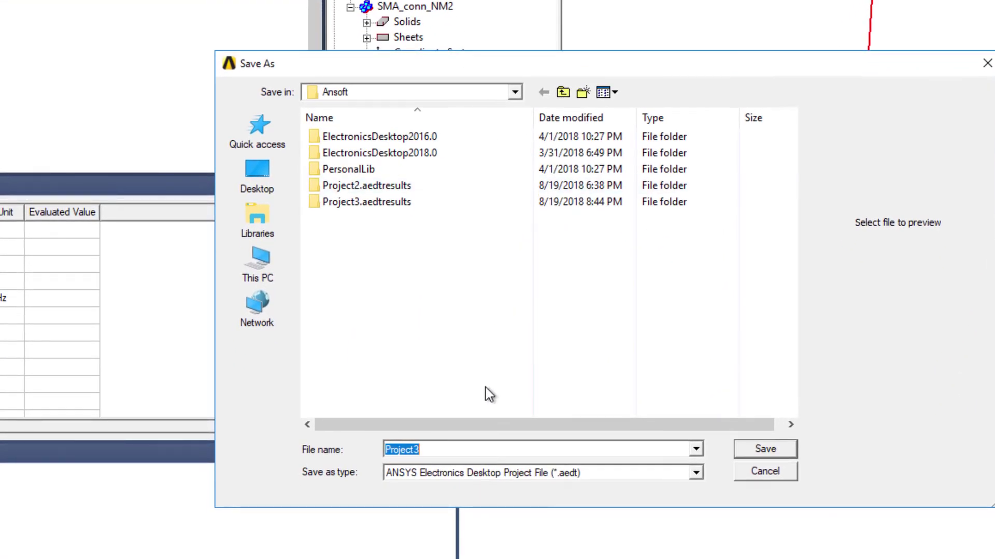
{"action": "type", "text": "SMA_simulation"}
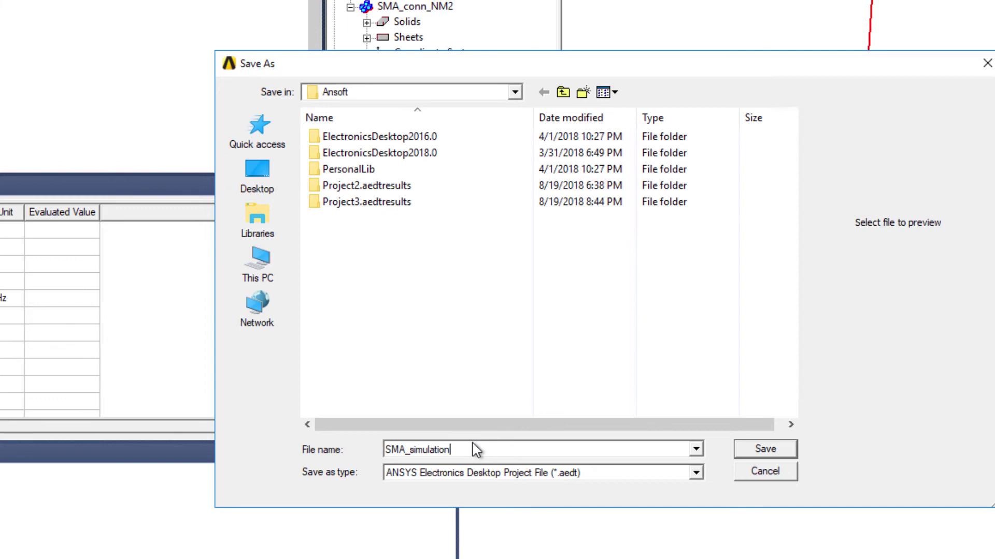
{"action": "left_click", "coordinate": [765, 449]}
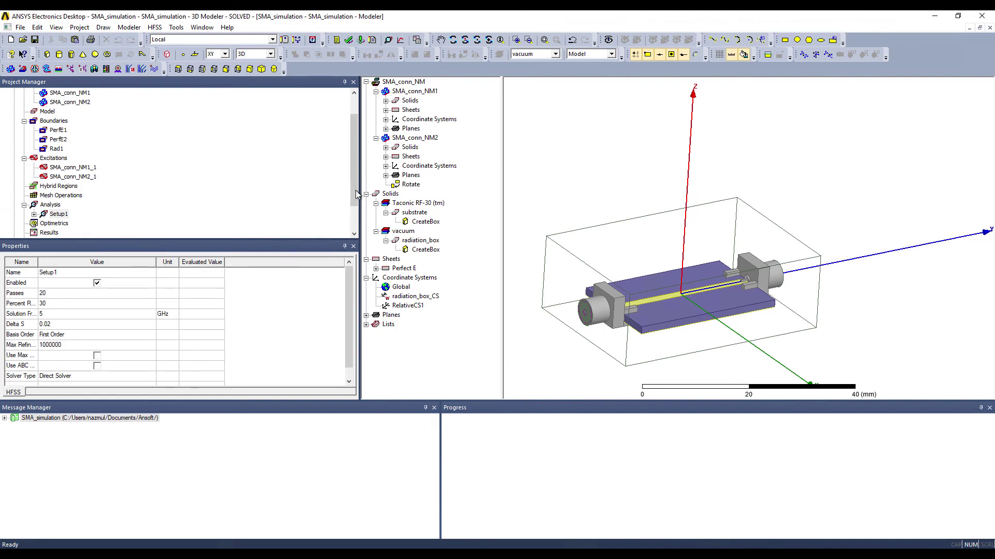
- Create a rectangular plot of dB(S11) and dB(S21) versus frequency from Setup1
{"action": "scroll", "coordinate": [355, 196], "scroll_direction": "down", "scroll_amount": 1}
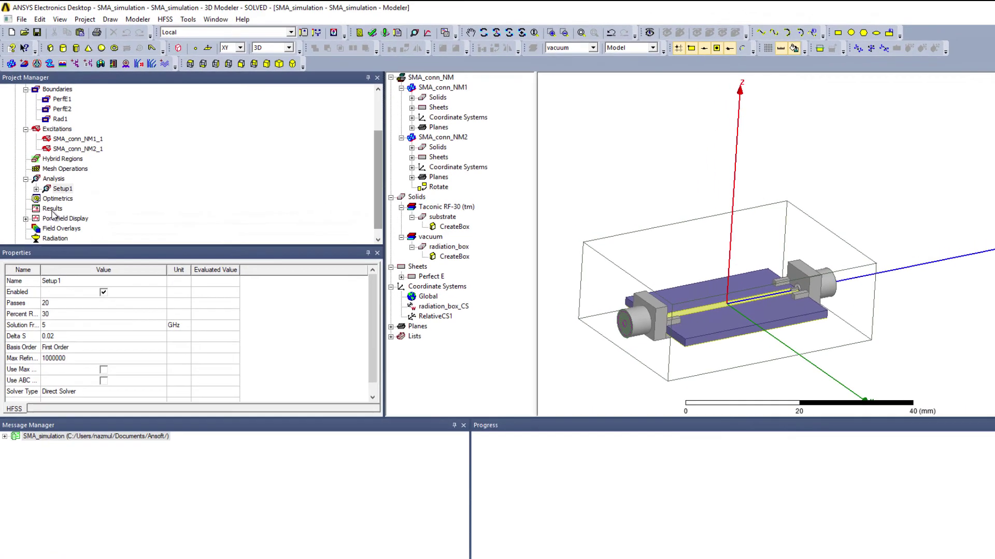
{"action": "right_click", "coordinate": [49, 204]}
{"action": "mouse_move", "coordinate": [164, 230]}
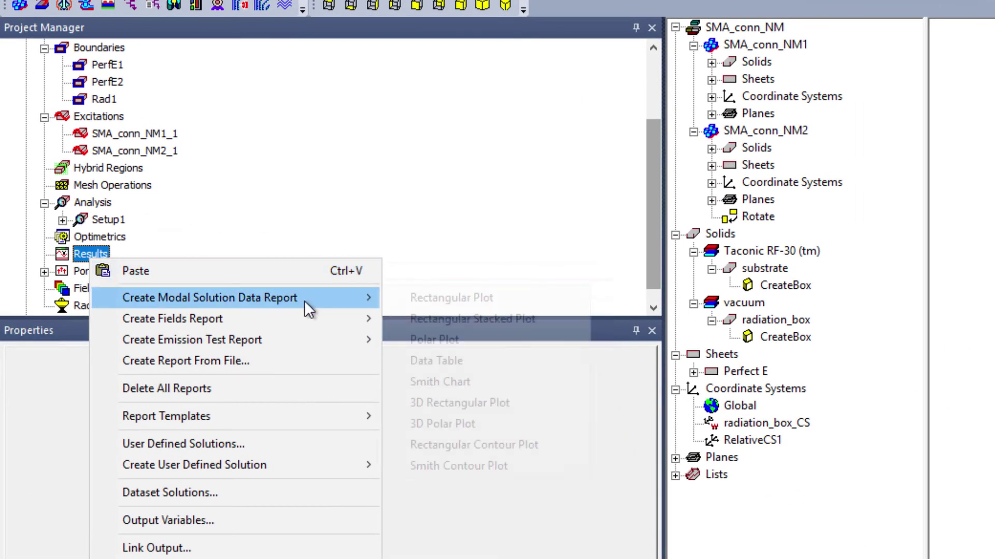
{"action": "left_click", "coordinate": [430, 296]}
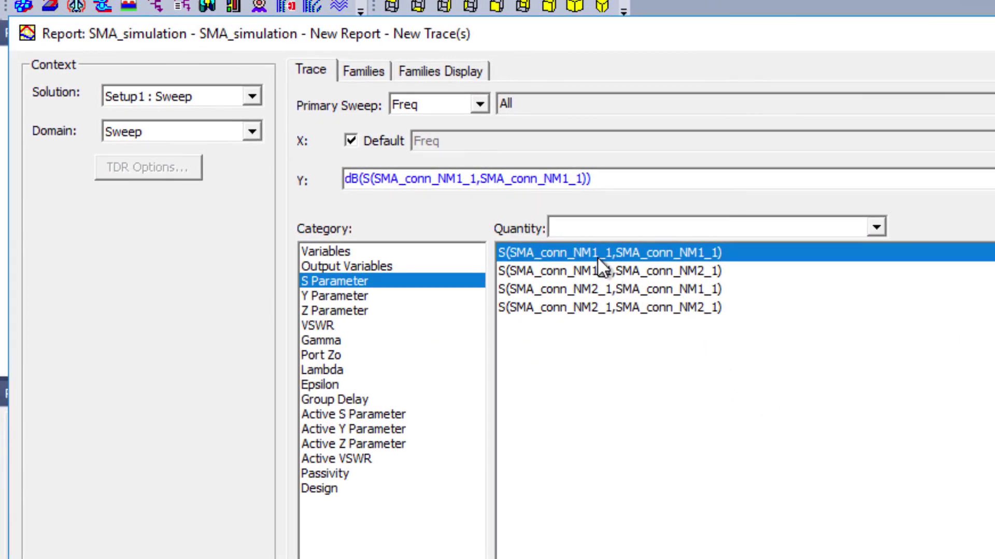
{"action": "left_click", "coordinate": [563, 291], "text": "ctrl"}
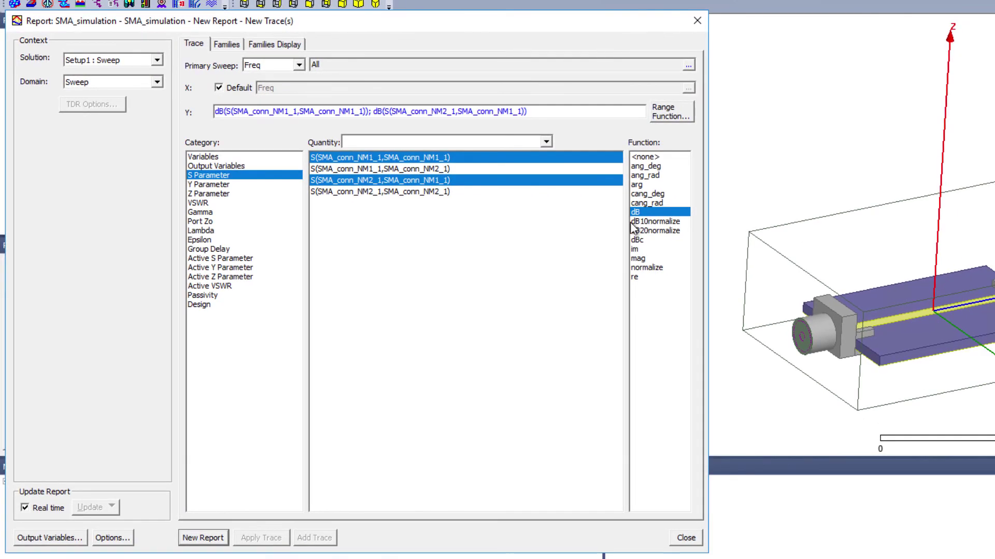
{"action": "left_click", "coordinate": [203, 538]}
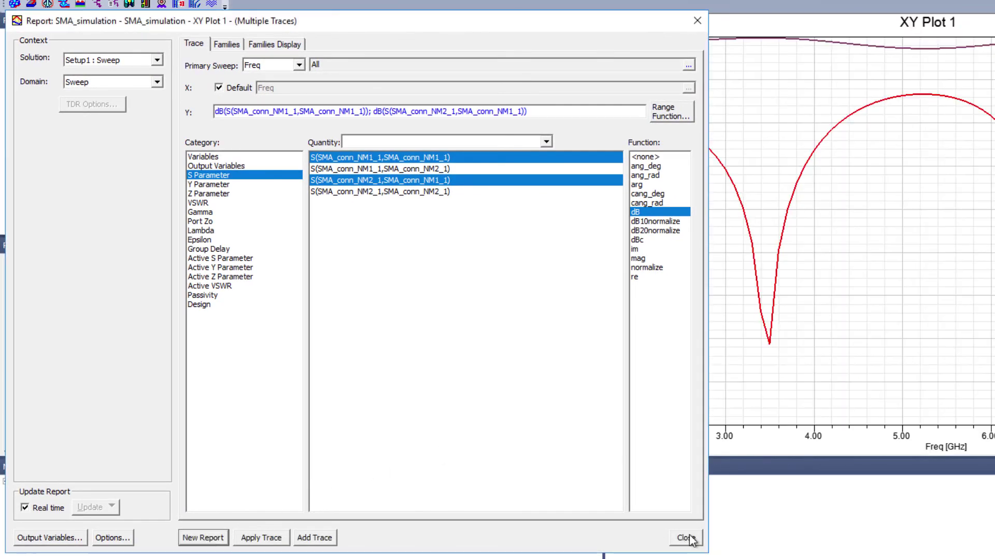
{"action": "left_click", "coordinate": [689, 539]}
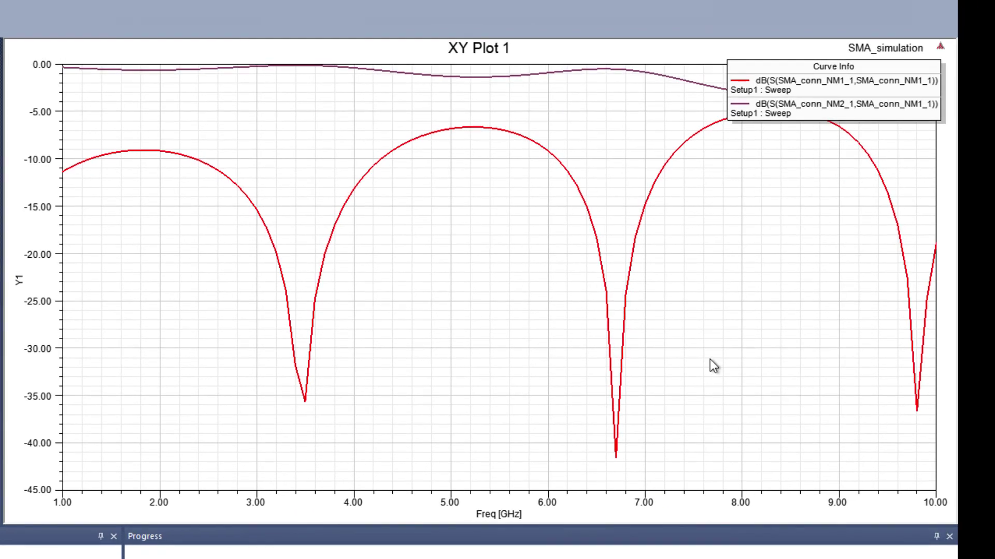